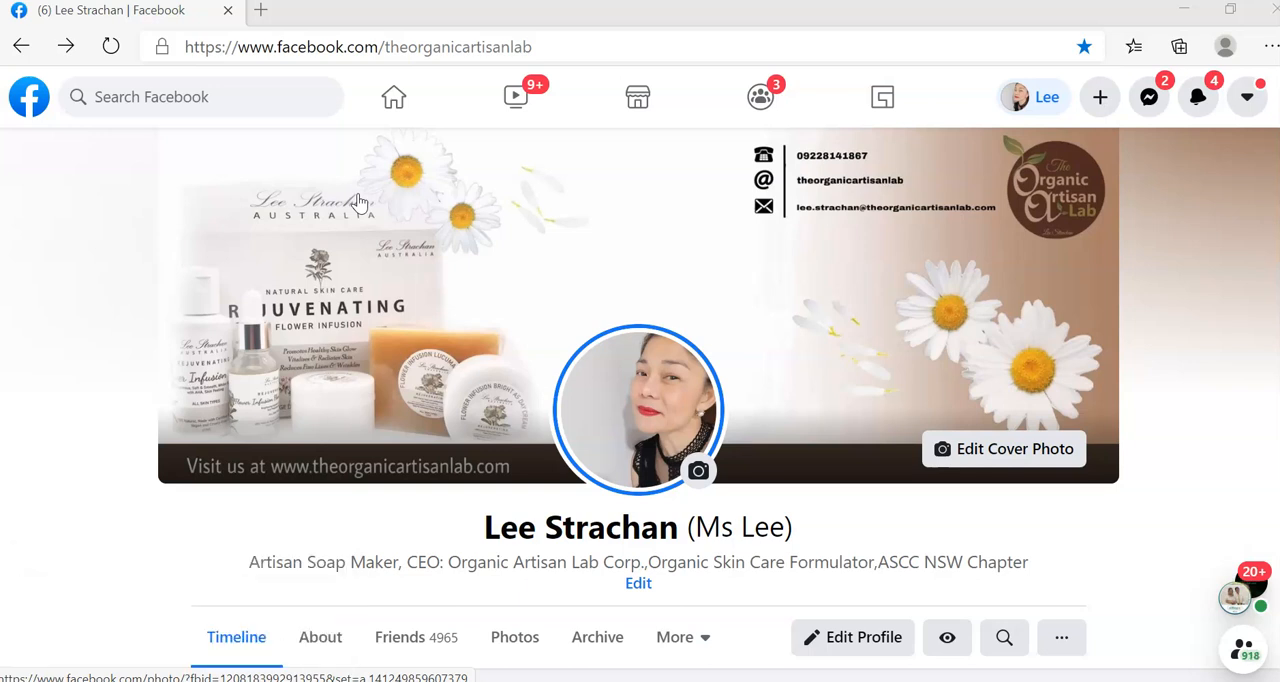
{"action": "left_click", "coordinate": [382, 204]}
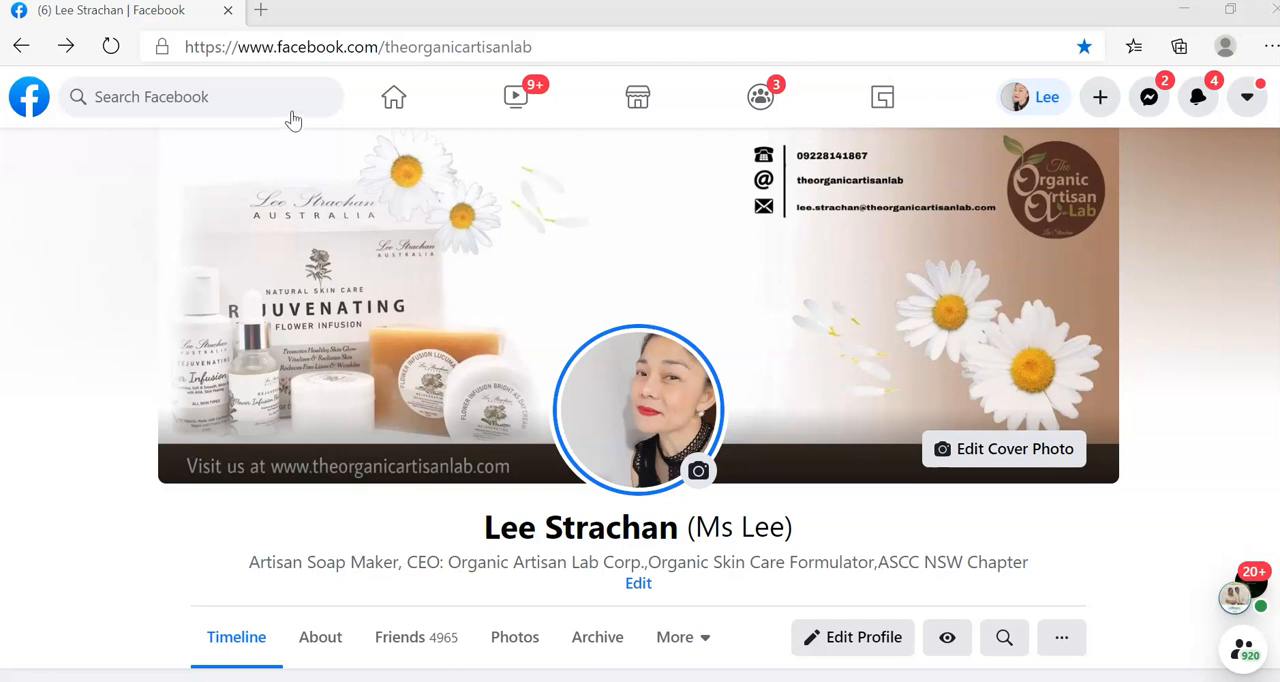
{"action": "left_click", "coordinate": [285, 113]}
Open soapcalc.net in a new browser tab.
{"action": "left_click", "coordinate": [259, 14]}
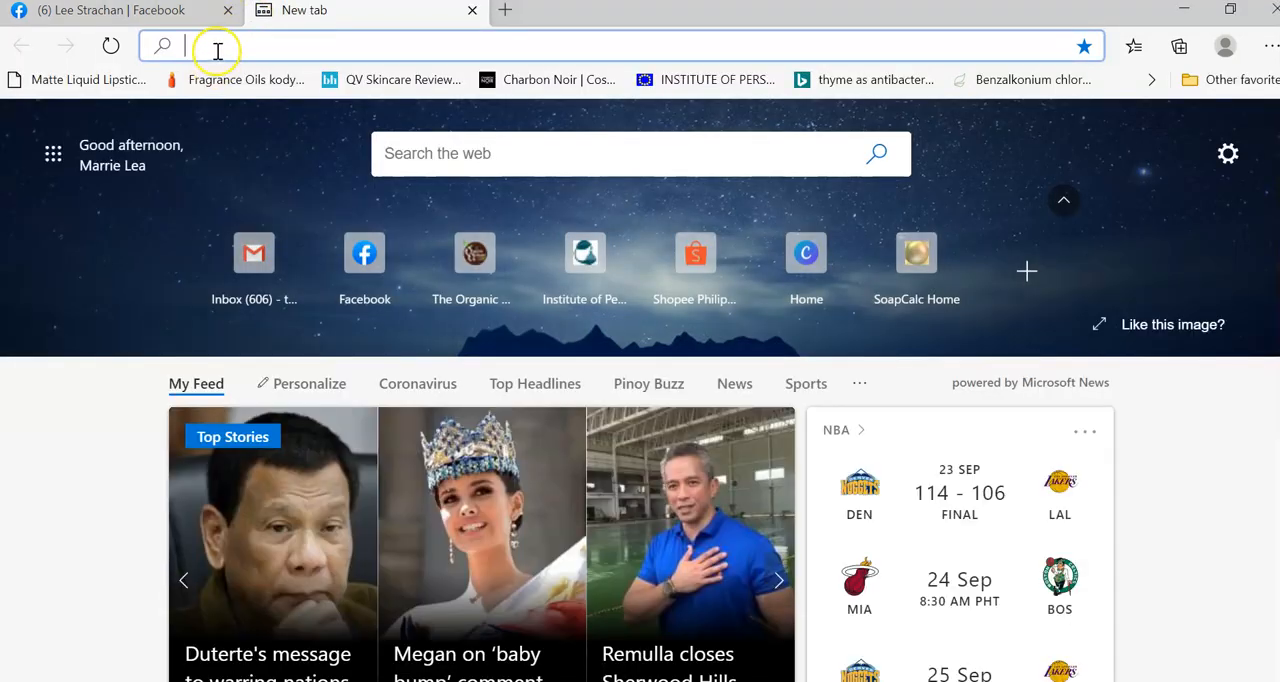
{"action": "type", "text": "soa["}
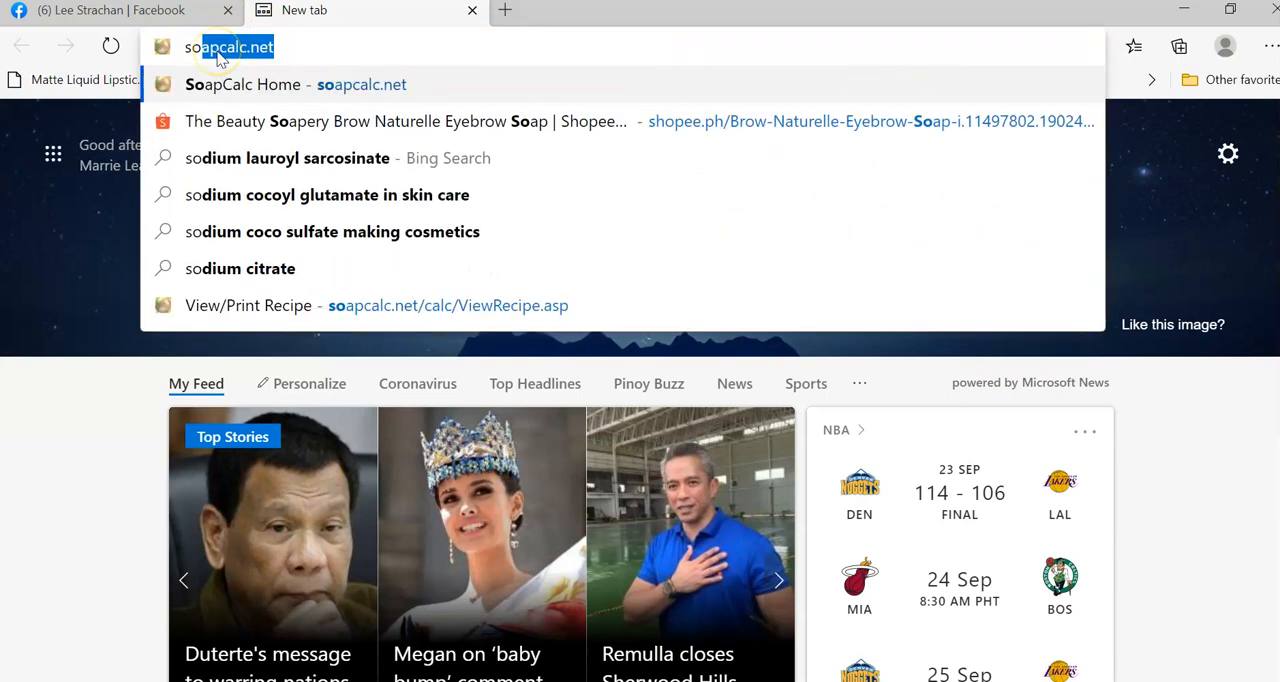
{"action": "key", "text": "BackSpace"}
{"action": "key", "text": "BackSpace"}
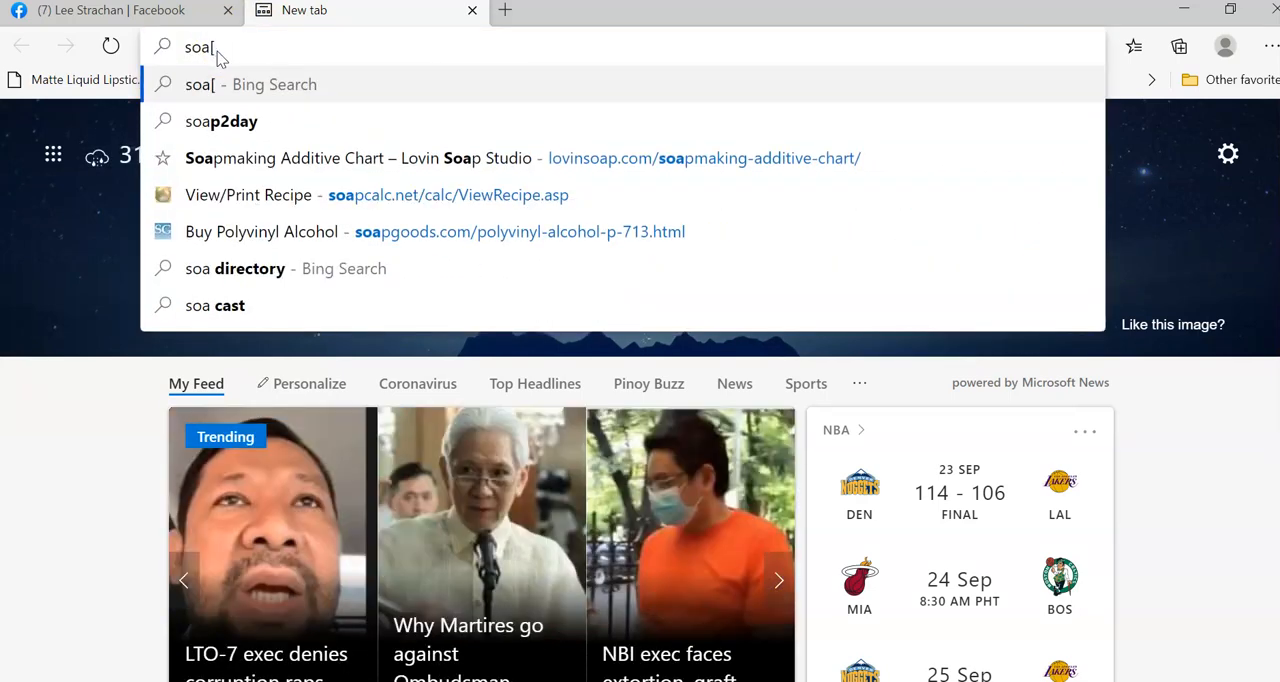
{"action": "type", "text": "pcalc.net"}
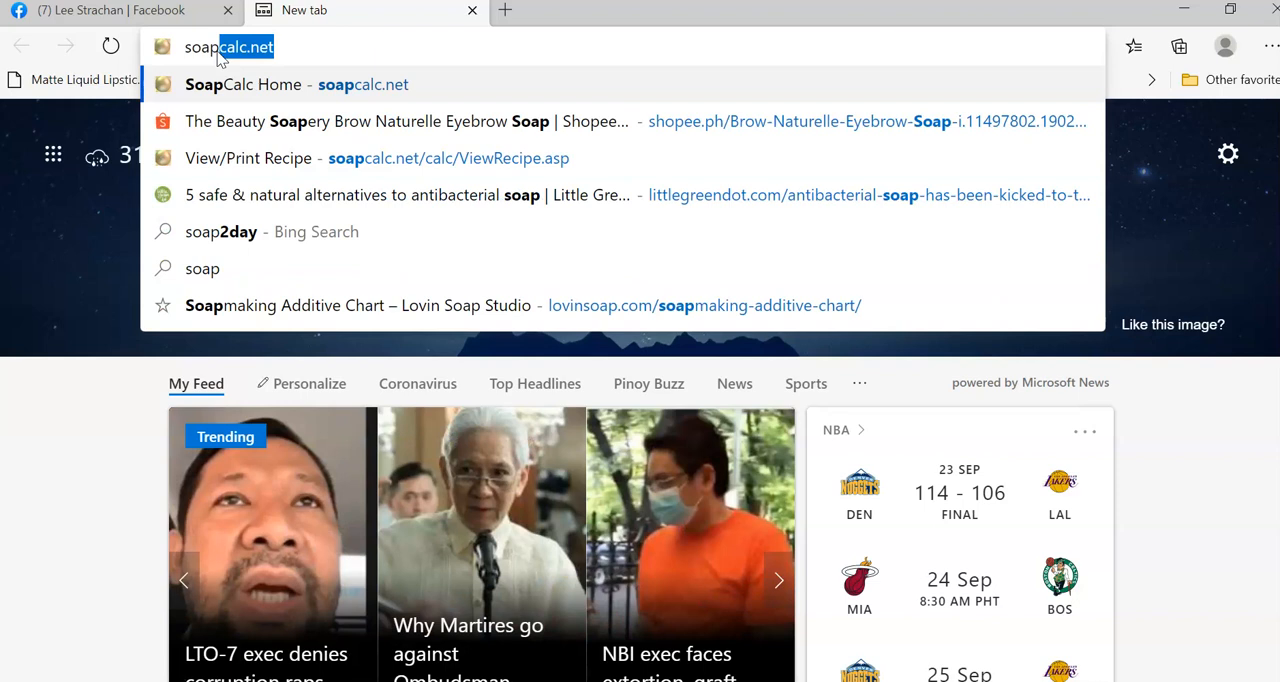
{"action": "key", "text": "Return"}
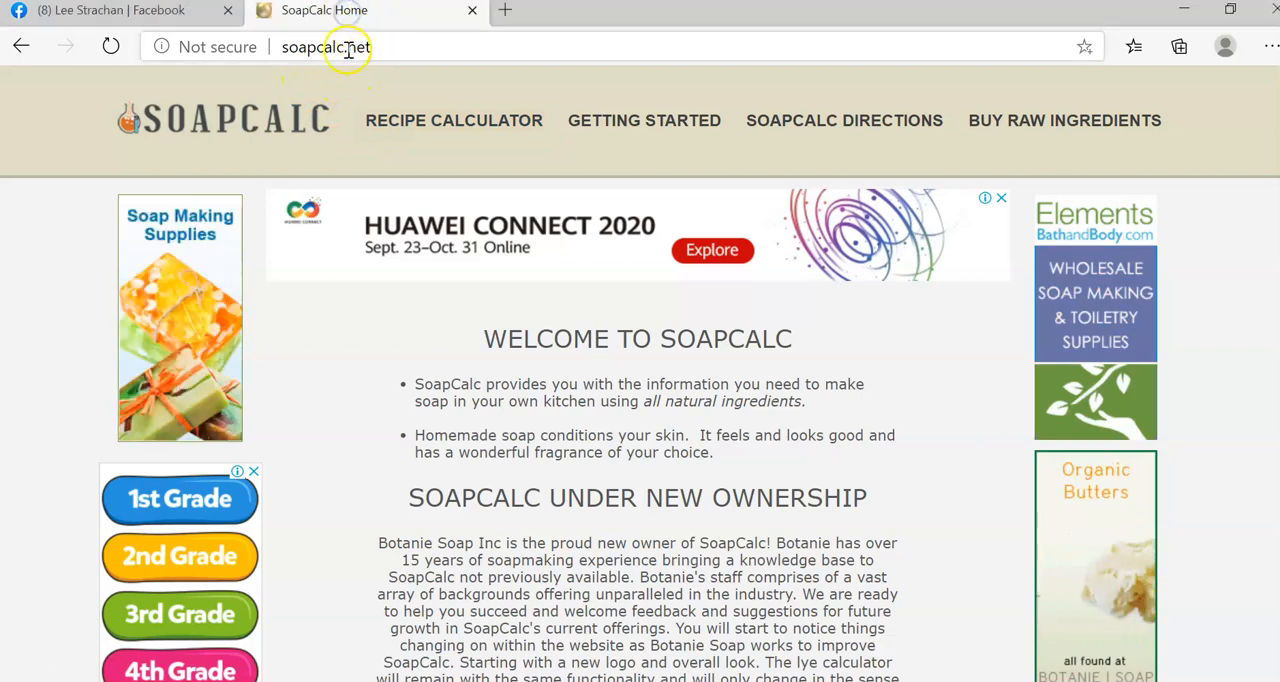
Open the SoapCalc recipe calculator and leave NaOH selected as the type of lye after trying KOH.
{"action": "left_click", "coordinate": [530, 131]}
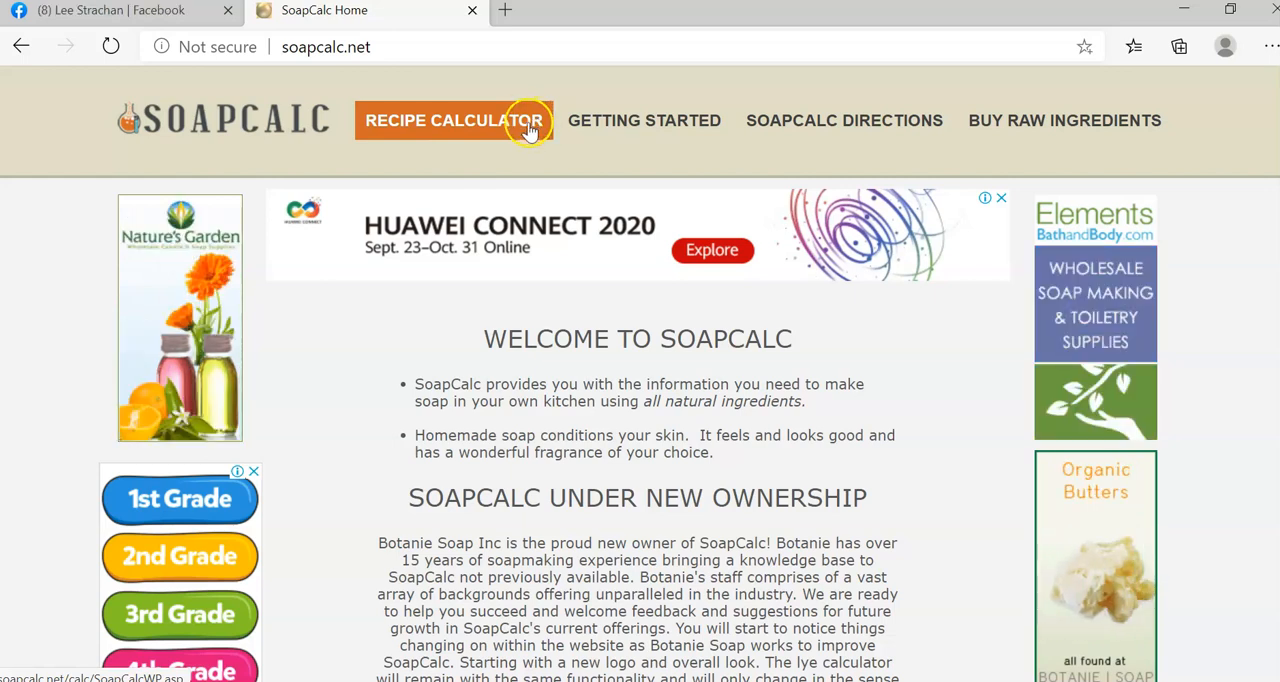
{"action": "left_click", "coordinate": [447, 131]}
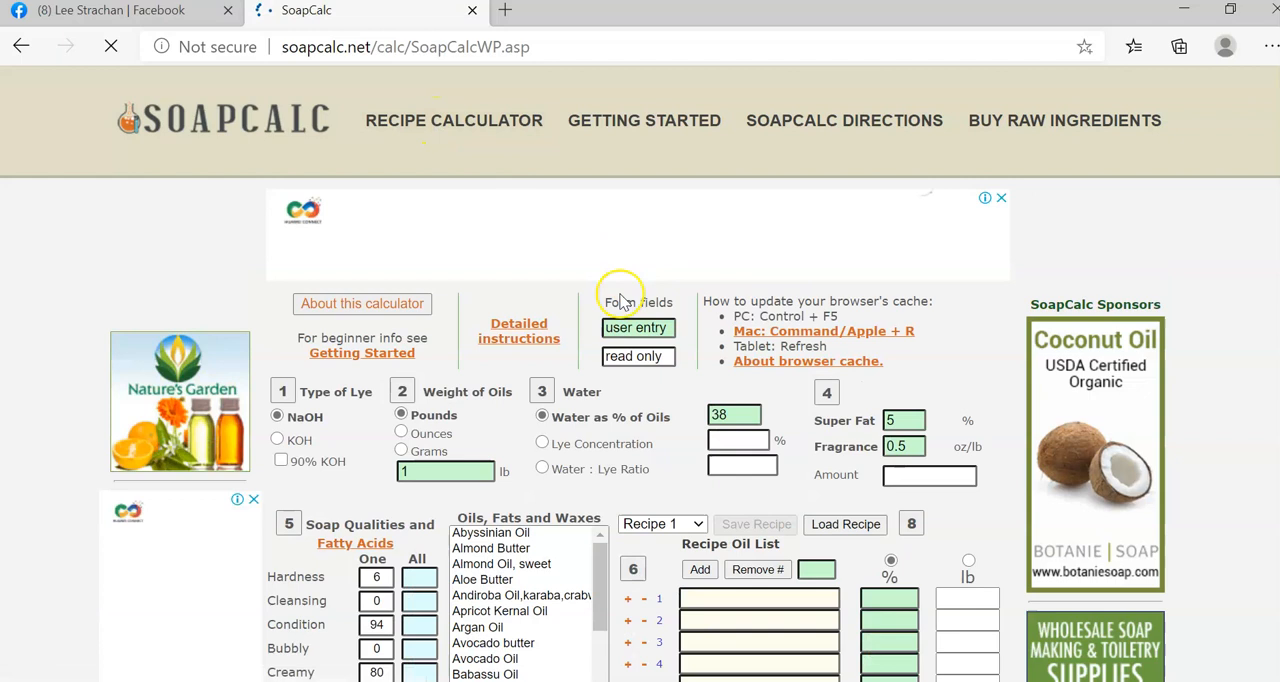
{"action": "scroll", "coordinate": [562, 395], "scroll_direction": "down", "scroll_amount": 2}
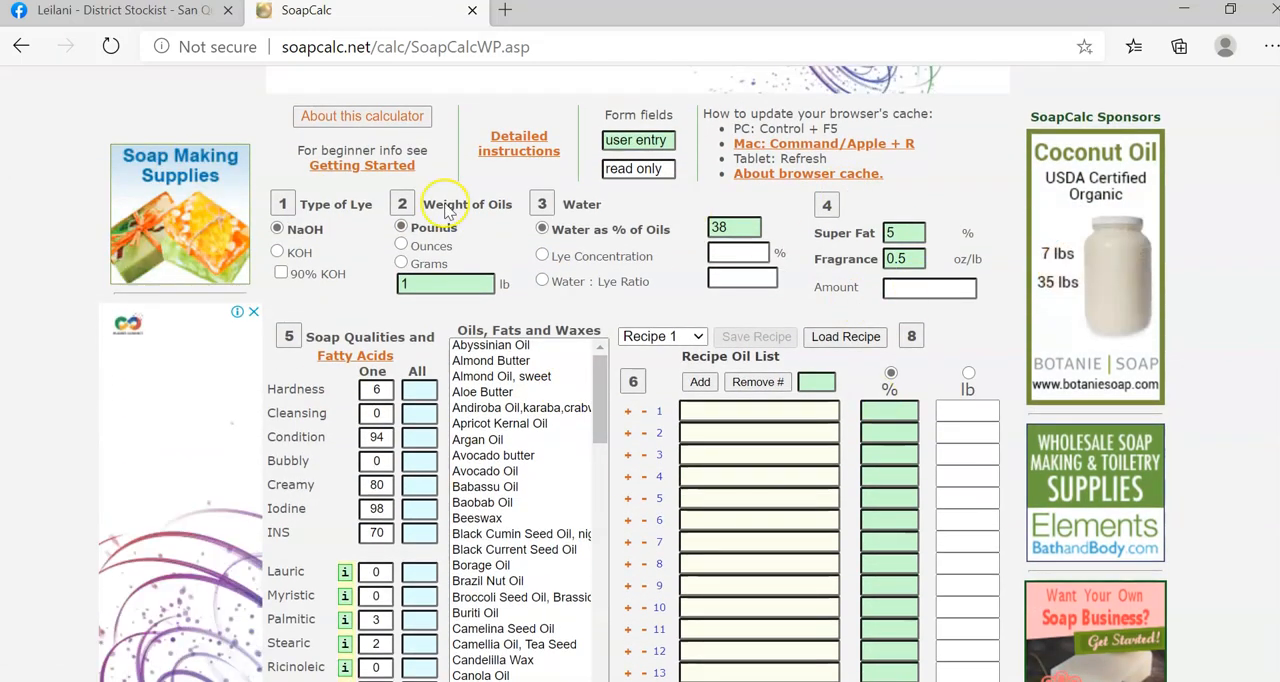
{"action": "left_click", "coordinate": [278, 251]}
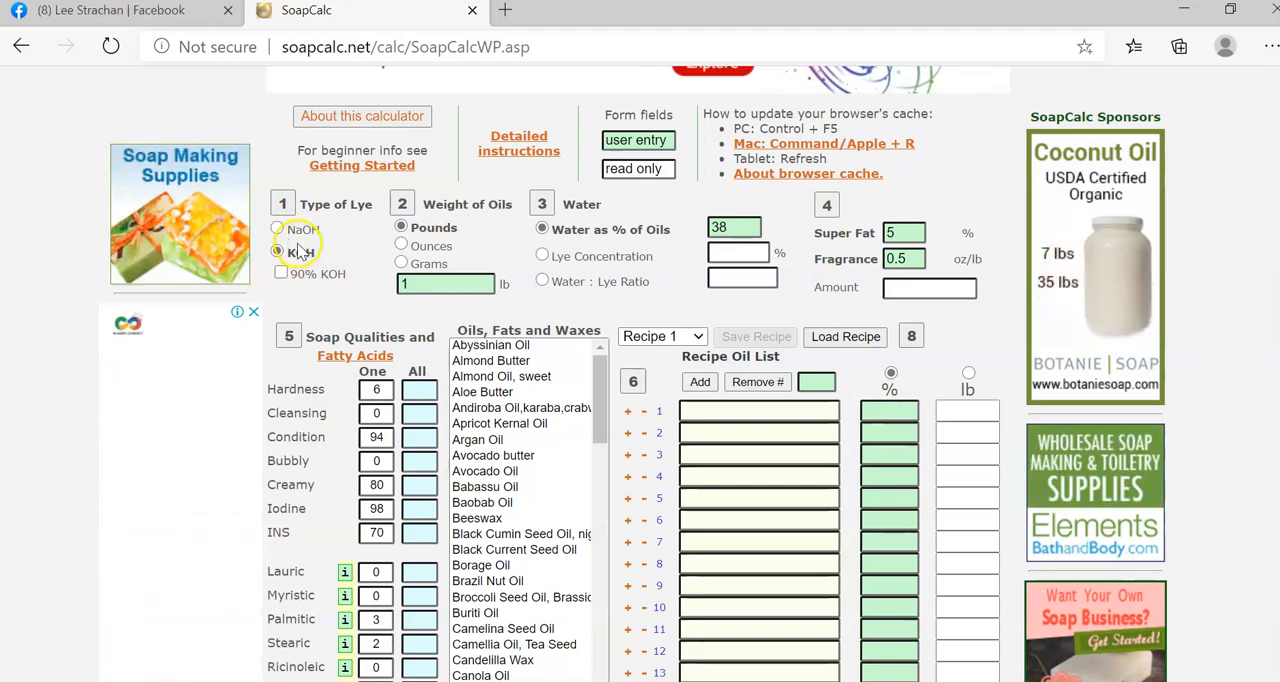
{"action": "left_click", "coordinate": [279, 231]}
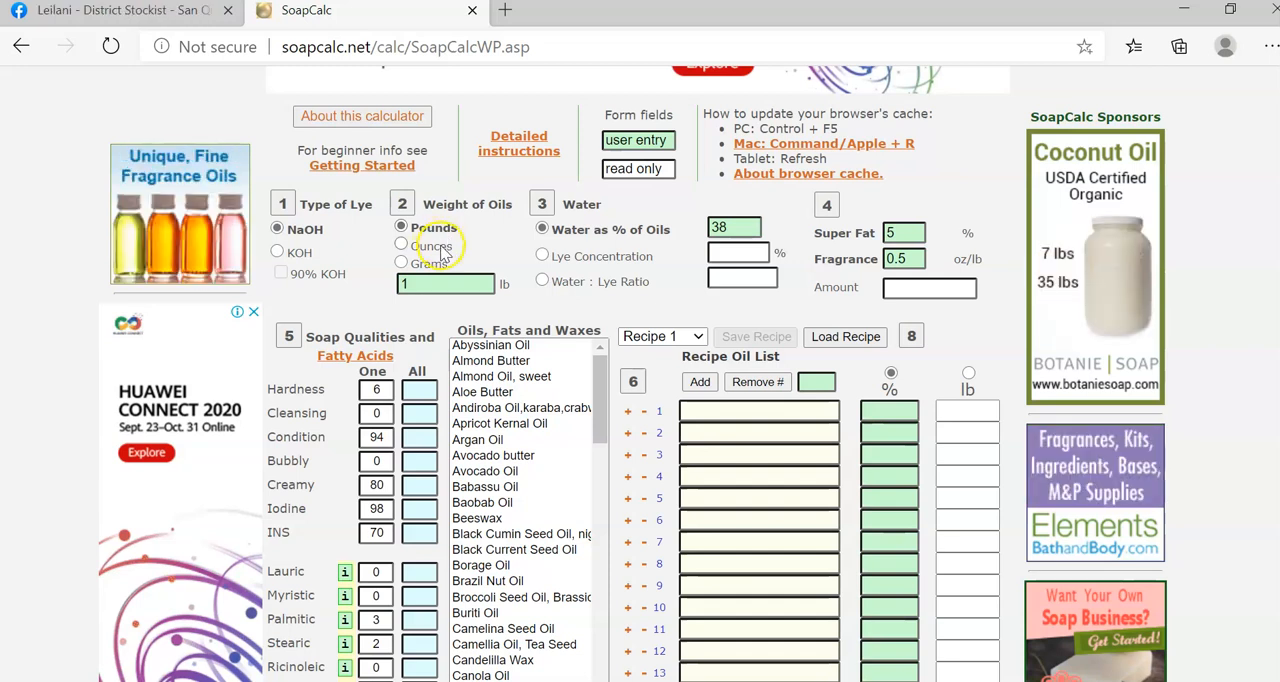
Set the unit for the weight of oils to grams after trying the pounds and ounces options.
{"action": "left_click", "coordinate": [408, 264]}
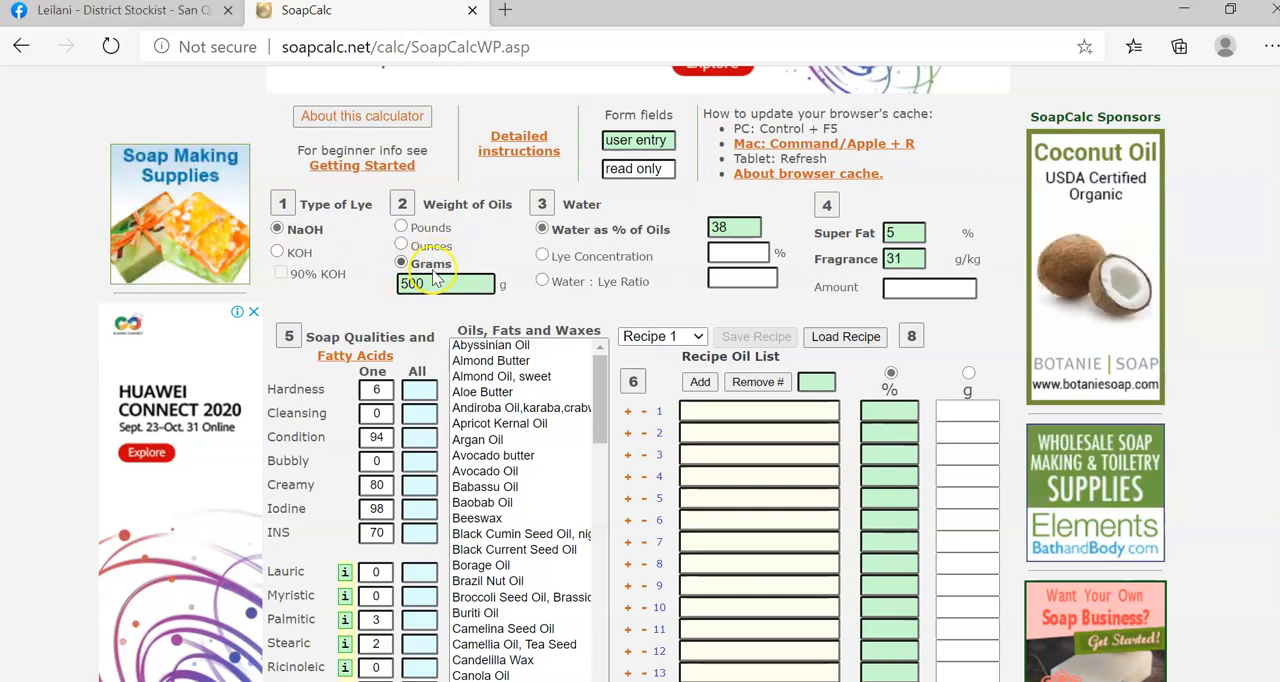
{"action": "left_click", "coordinate": [401, 228]}
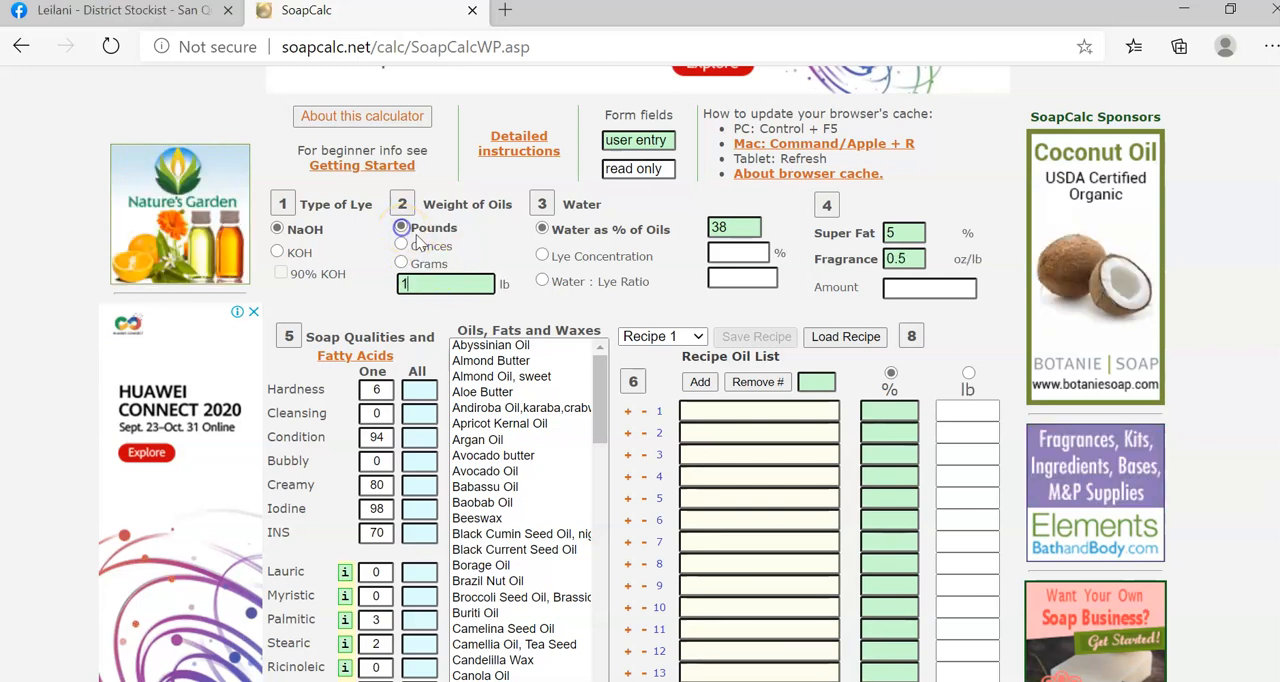
{"action": "left_click", "coordinate": [402, 246]}
{"action": "left_click", "coordinate": [401, 263]}
Try 300, 500 and 1000 grams as the weight of oils.
{"action": "left_click", "coordinate": [449, 283]}
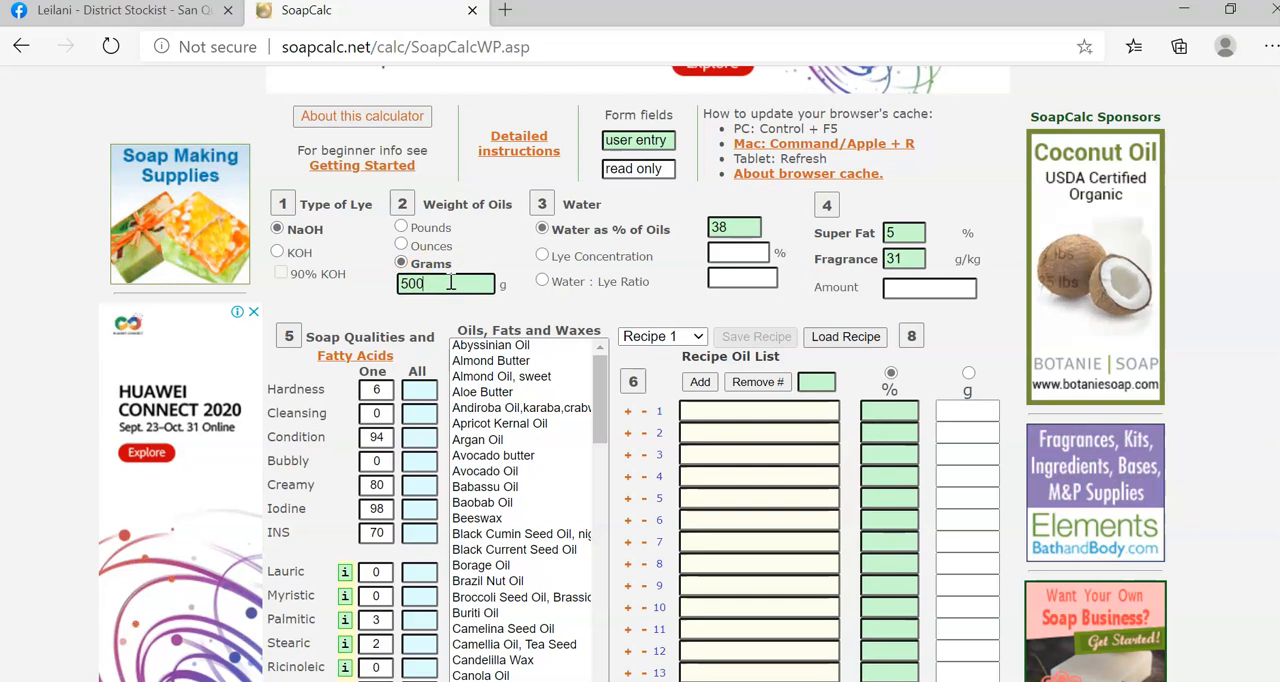
{"action": "key", "text": "BackSpace"}
{"action": "key", "text": "BackSpace"}
{"action": "key", "text": "BackSpace"}
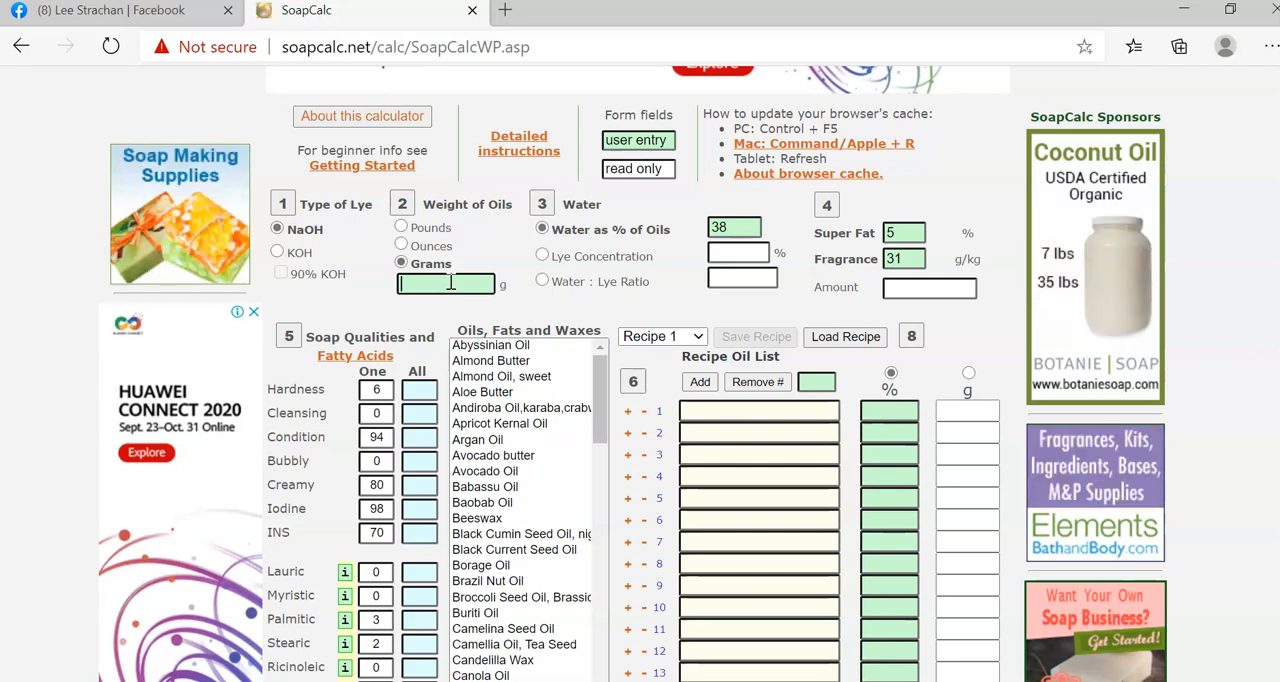
{"action": "type", "text": "300"}
{"action": "key", "text": "BackSpace"}
{"action": "key", "text": "BackSpace"}
{"action": "key", "text": "BackSpace"}
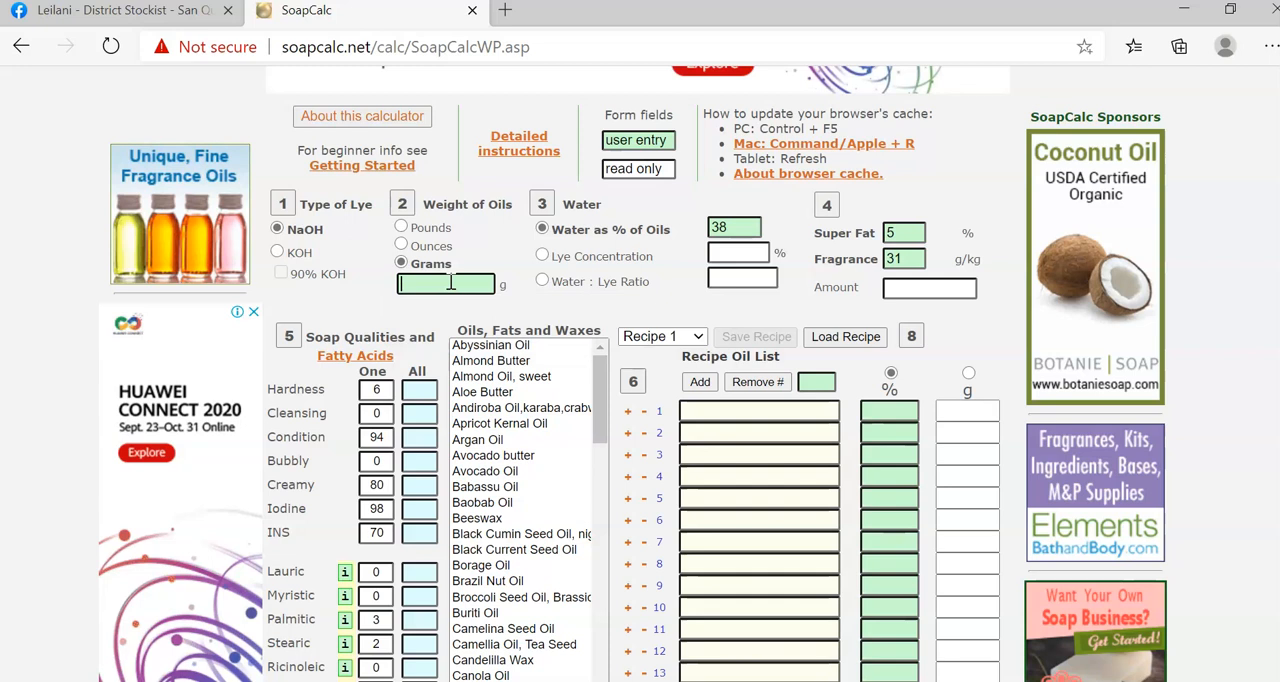
{"action": "type", "text": "500"}
{"action": "key", "text": "BackSpace"}
{"action": "key", "text": "BackSpace"}
{"action": "key", "text": "BackSpace"}
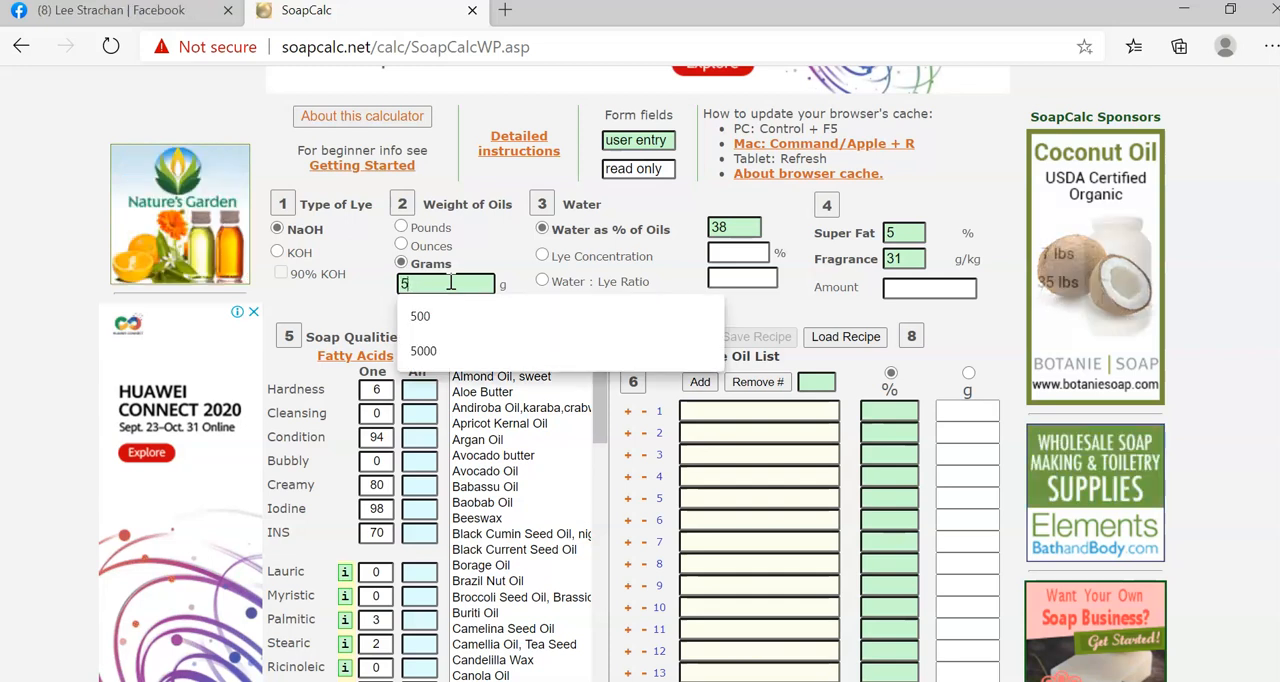
{"action": "type", "text": "1000"}
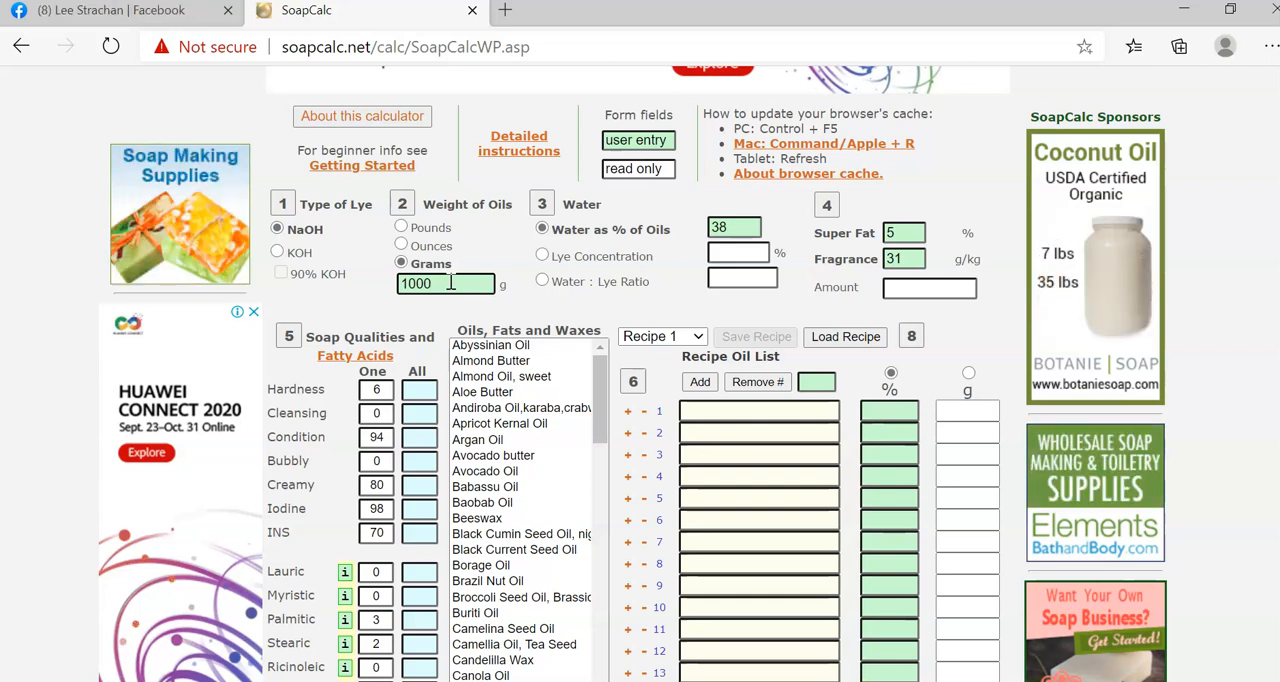
Set the weight of oils to 500 grams.
{"action": "double_click", "coordinate": [450, 283]}
{"action": "key", "text": "BackSpace"}
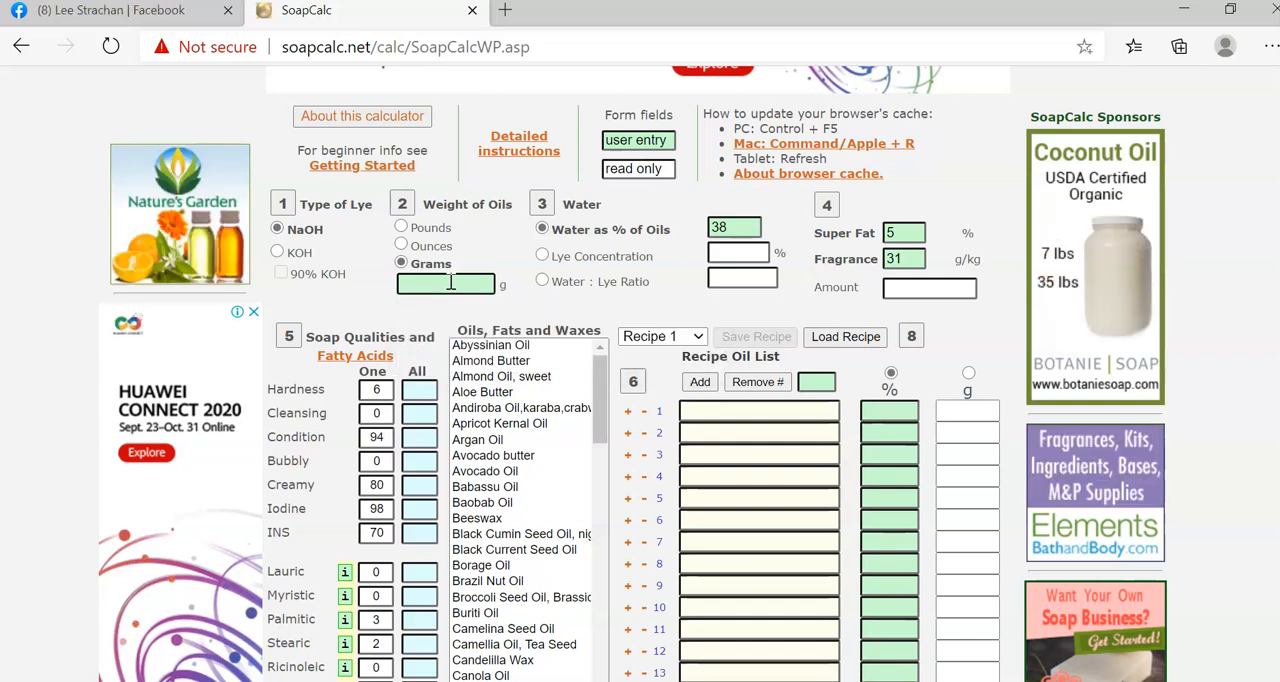
{"action": "type", "text": "500"}
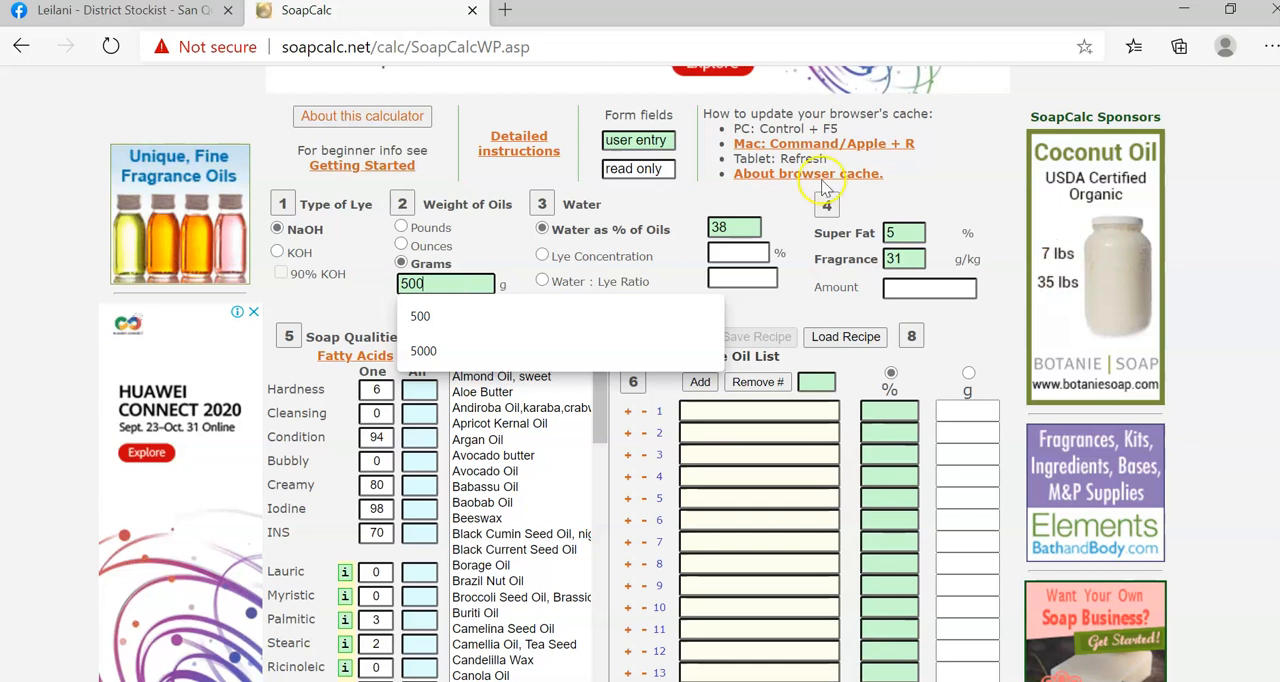
Set the water as a percentage of oils to 28.
{"action": "left_click", "coordinate": [742, 228]}
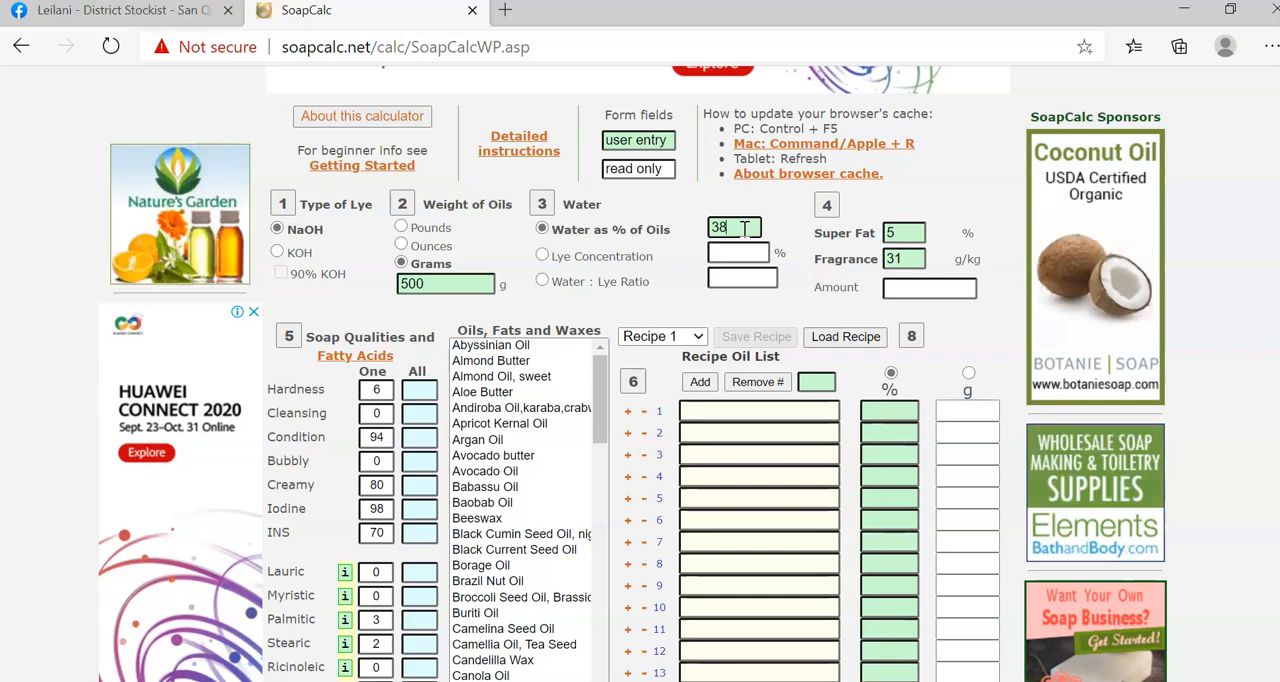
{"action": "key", "text": "BackSpace"}
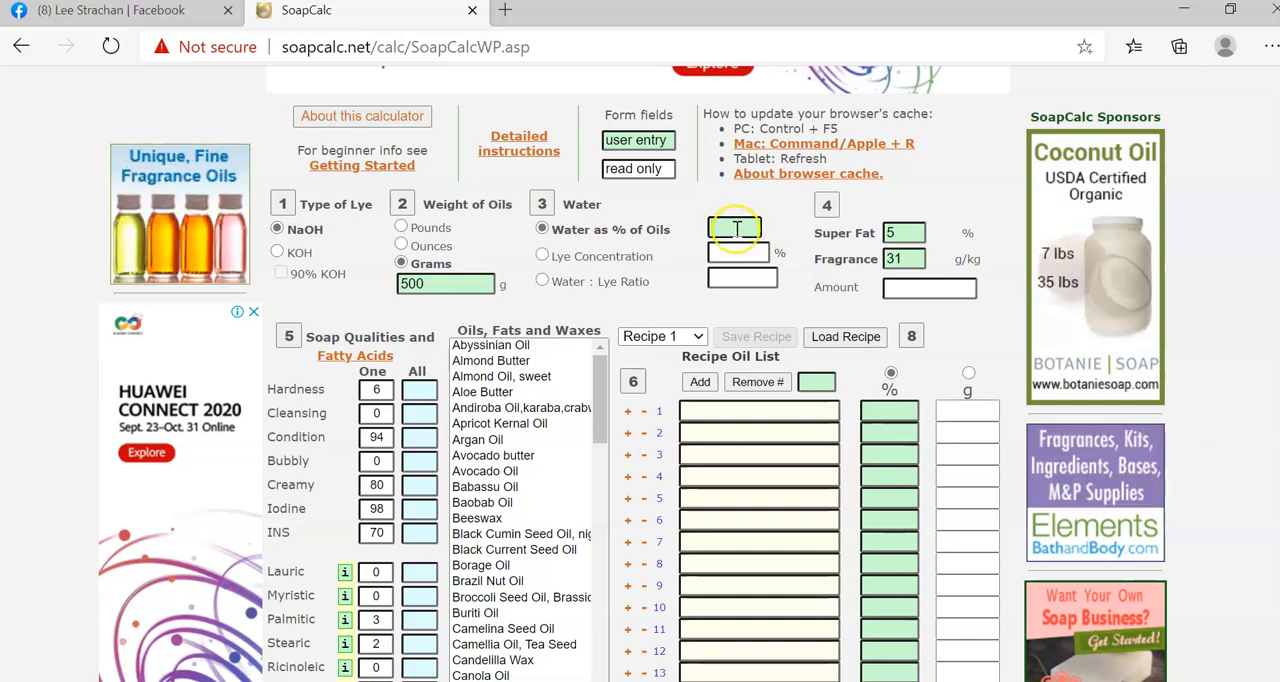
{"action": "left_click", "coordinate": [444, 282]}
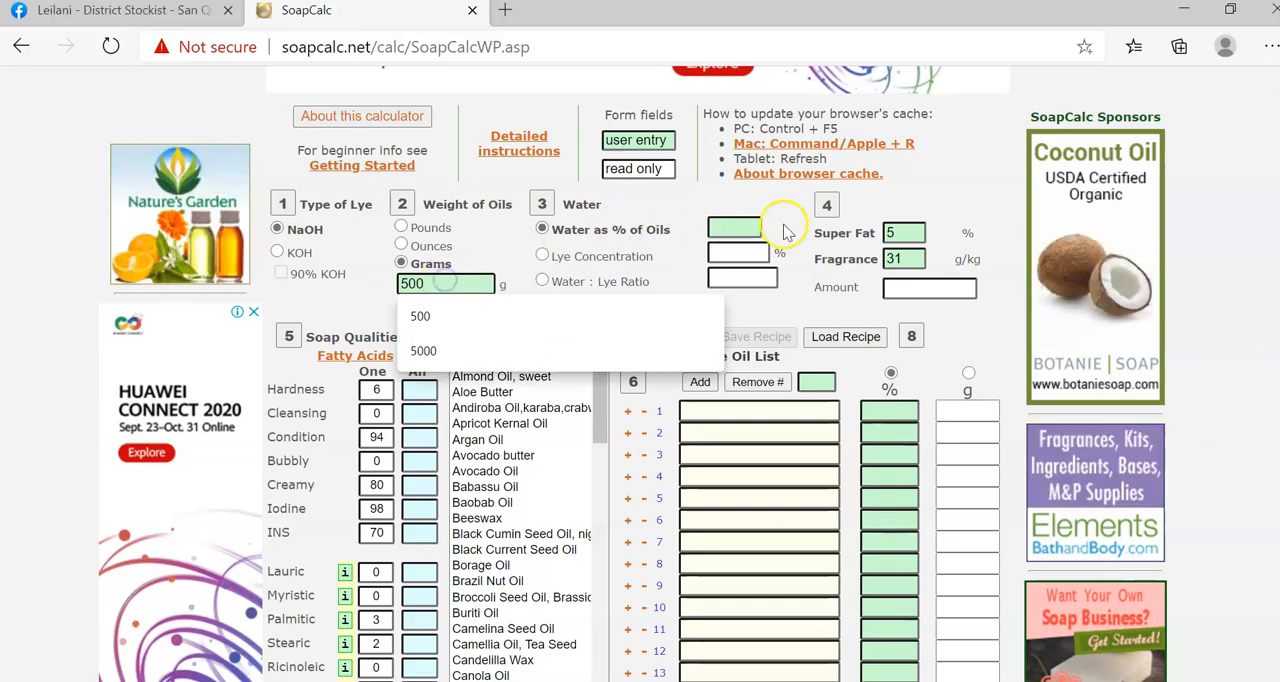
{"action": "left_click", "coordinate": [745, 224]}
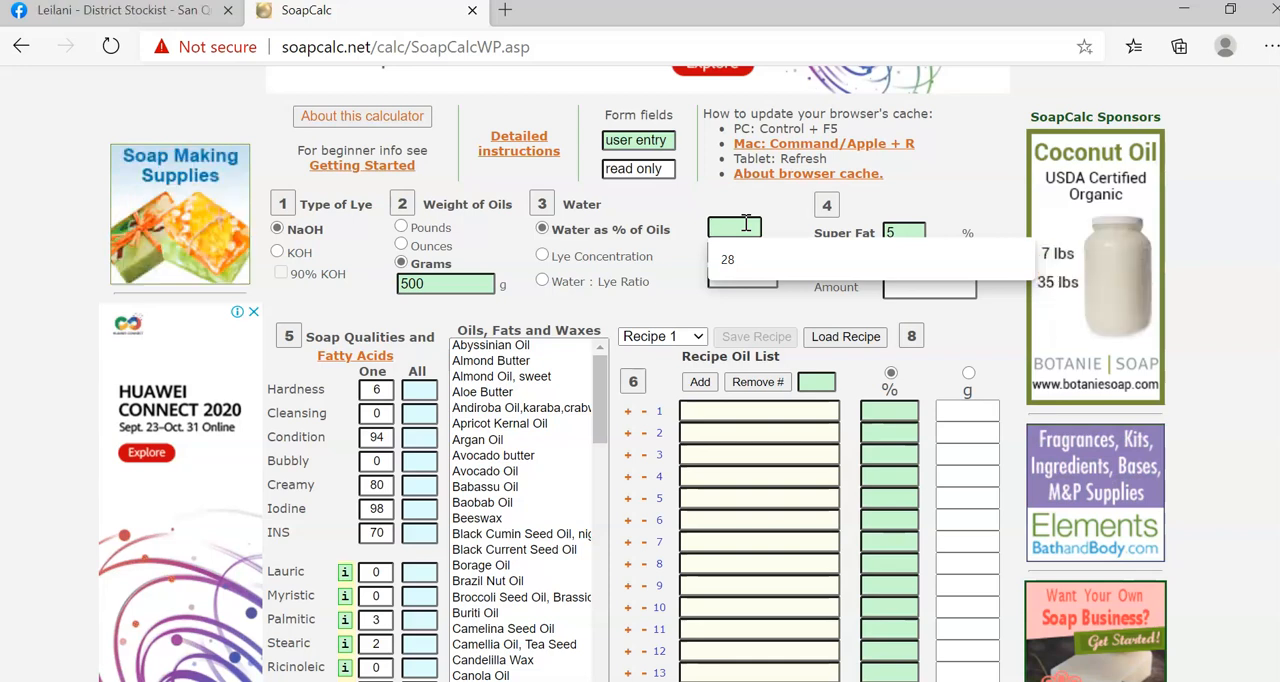
{"action": "left_click", "coordinate": [735, 225]}
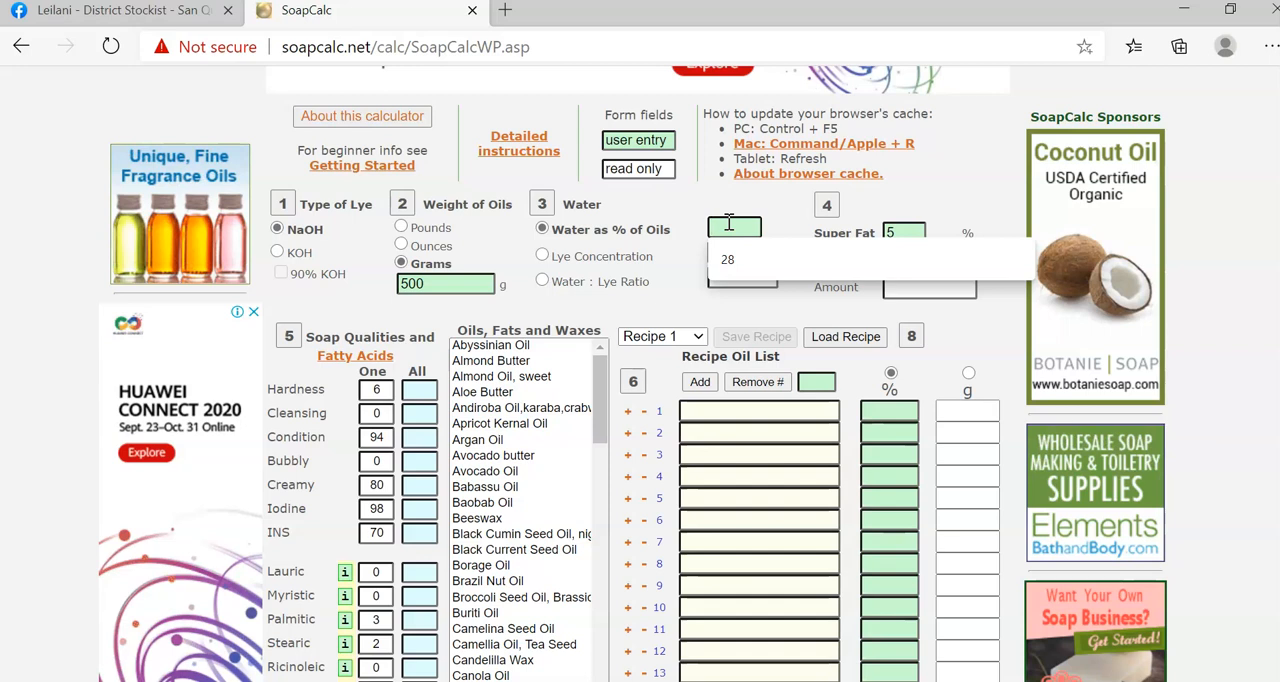
{"action": "type", "text": "28"}
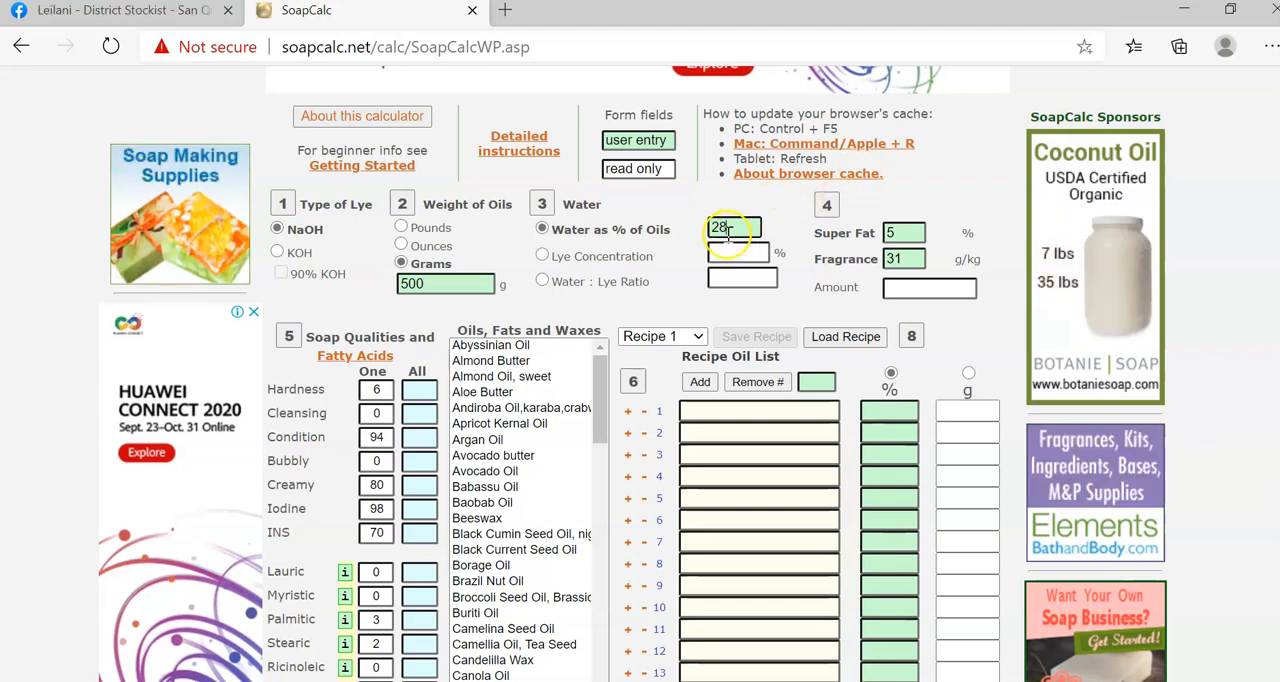
{"action": "left_click", "coordinate": [735, 226]}
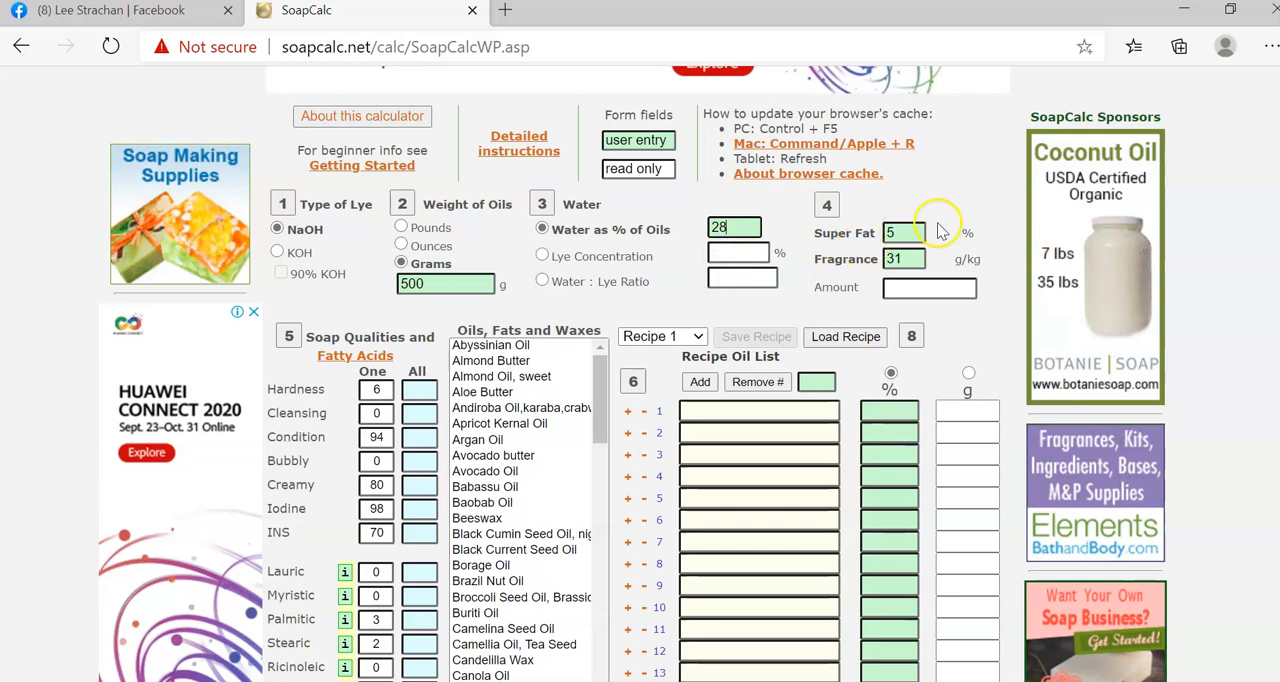
Try the Lye Concentration and Water : Lye Ratio options, and return to Water as % of Oils with a value of 28.
{"action": "left_click", "coordinate": [541, 255]}
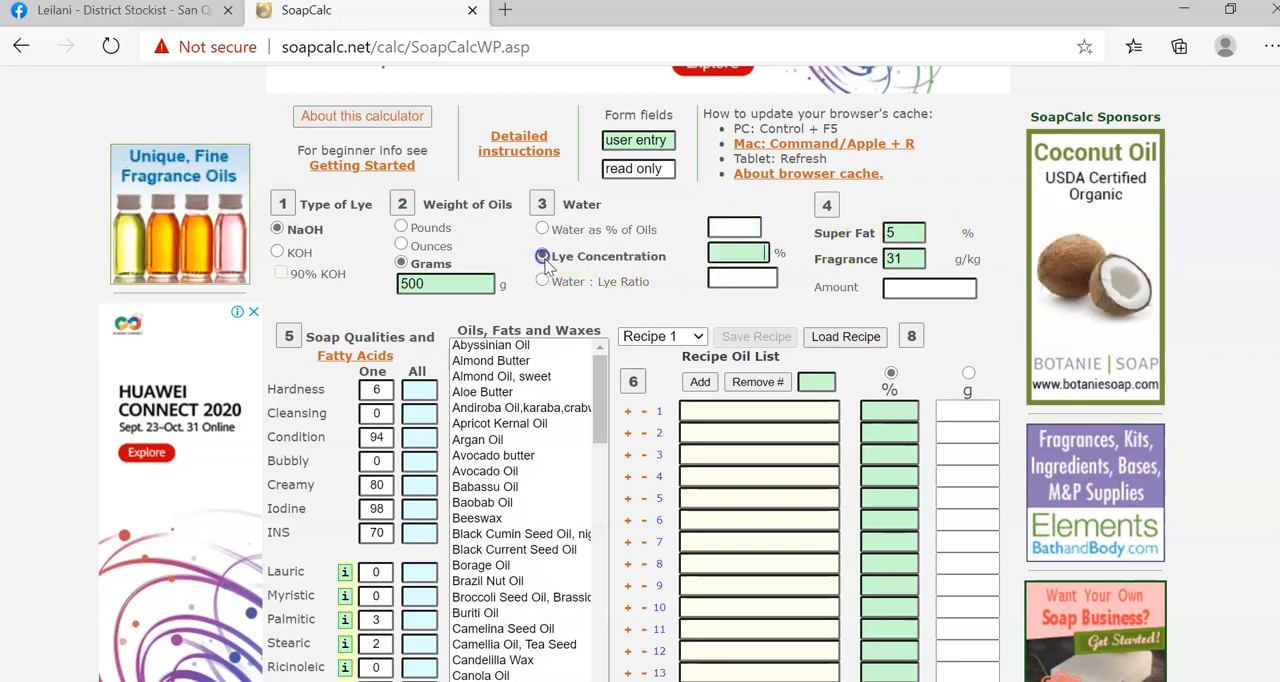
{"action": "left_click", "coordinate": [545, 282]}
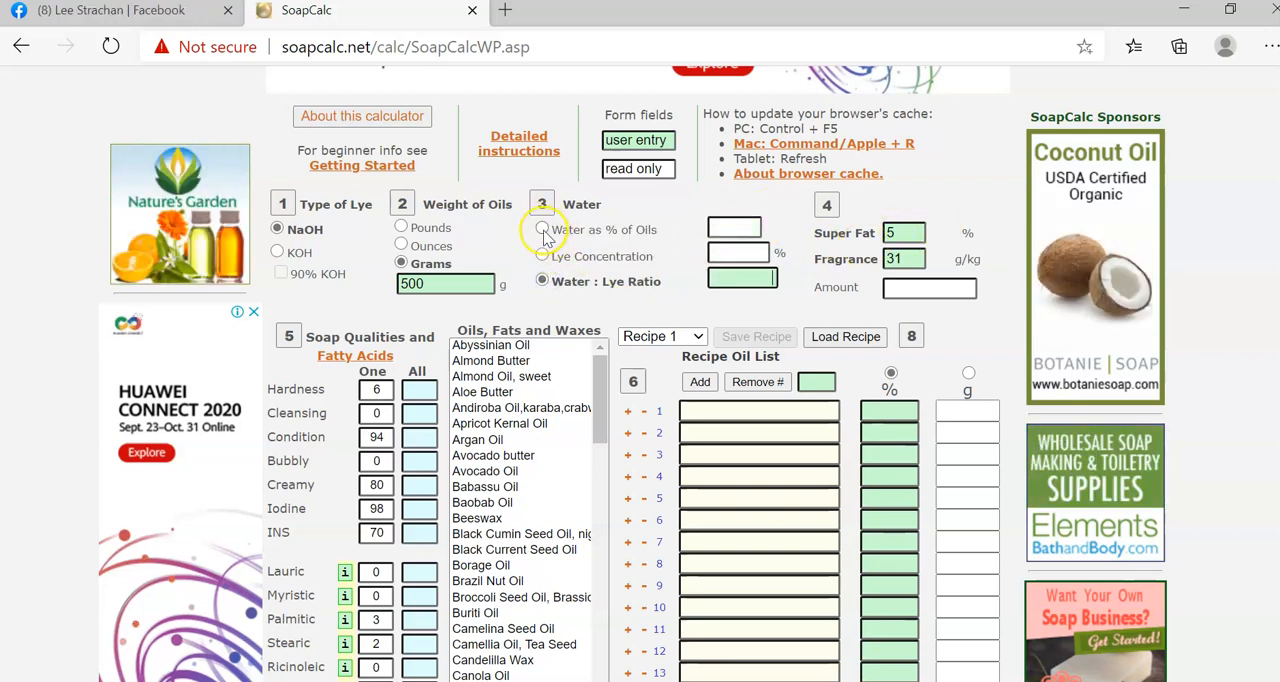
{"action": "left_click", "coordinate": [543, 230]}
{"action": "left_click", "coordinate": [738, 229]}
{"action": "key", "text": "BackSpace"}
{"action": "key", "text": "BackSpace"}
{"action": "type", "text": "28"}
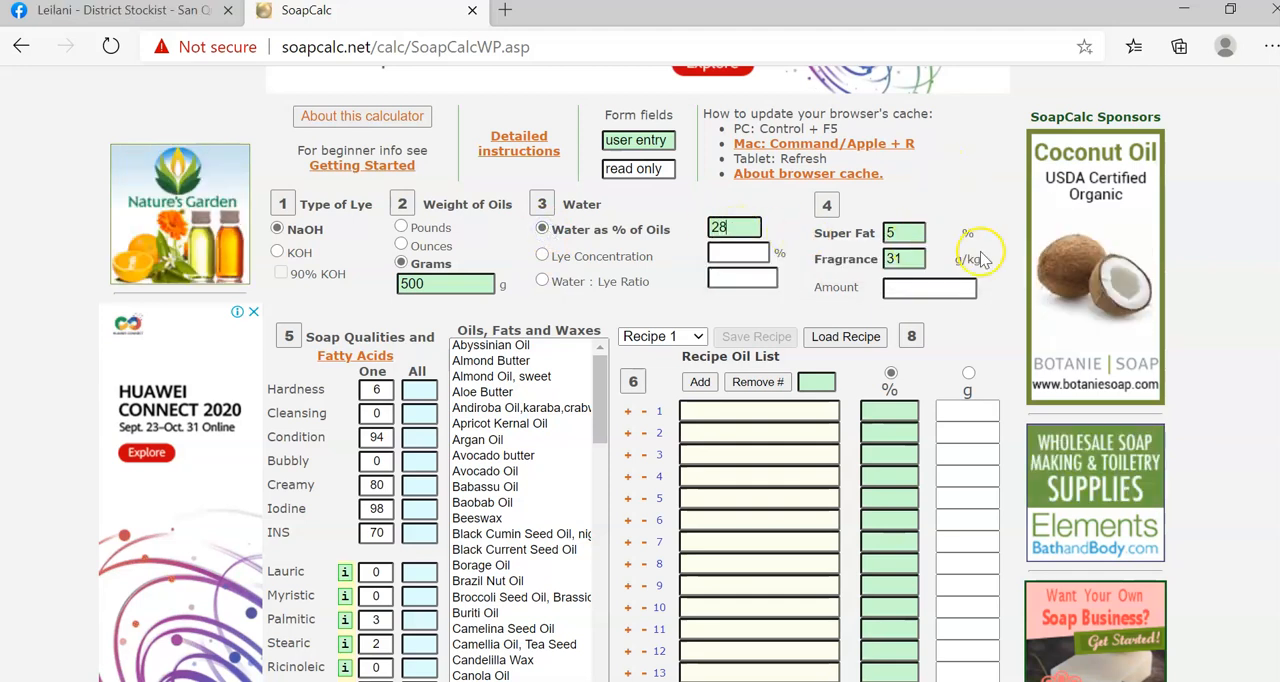
Set the super fat to 19%.
{"action": "left_click", "coordinate": [911, 233]}
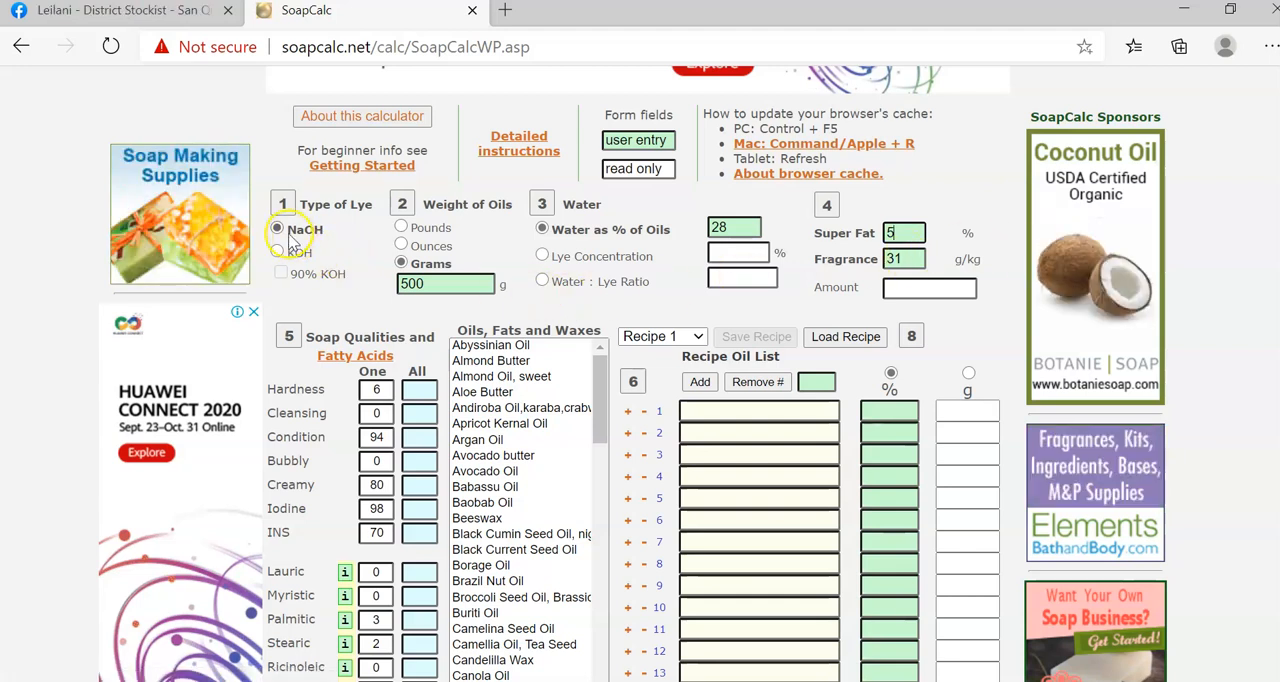
{"action": "left_click", "coordinate": [910, 231]}
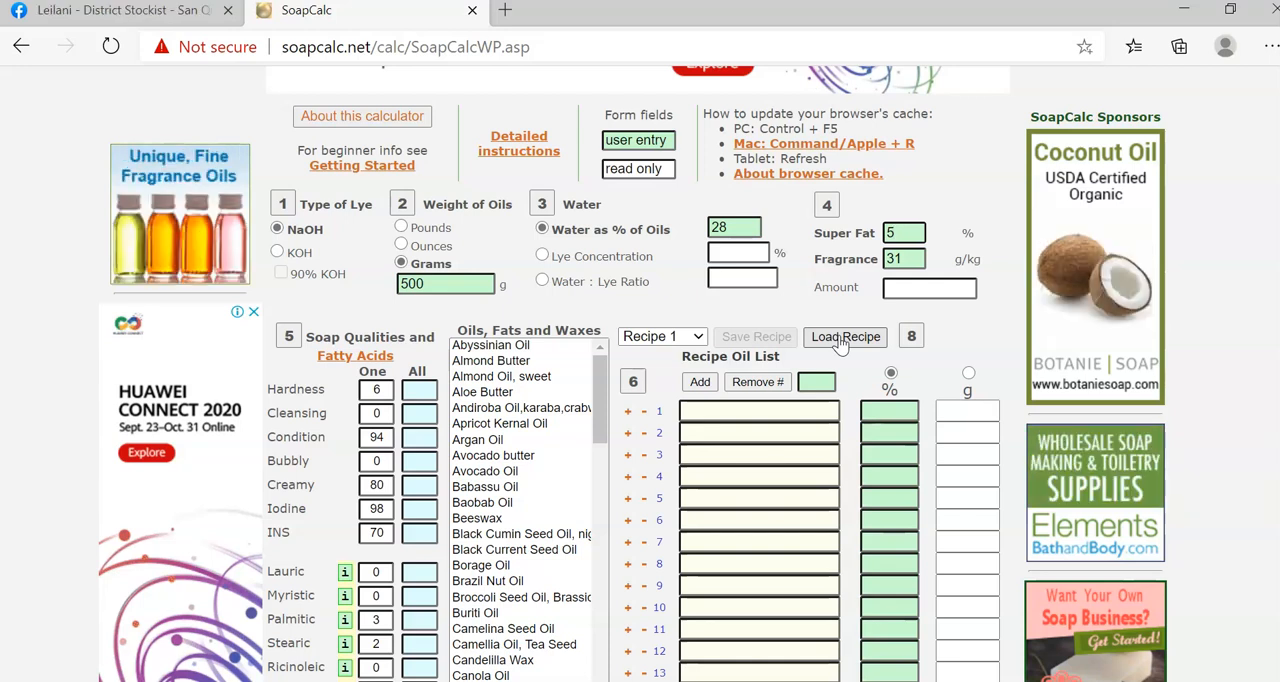
{"action": "left_click", "coordinate": [905, 233]}
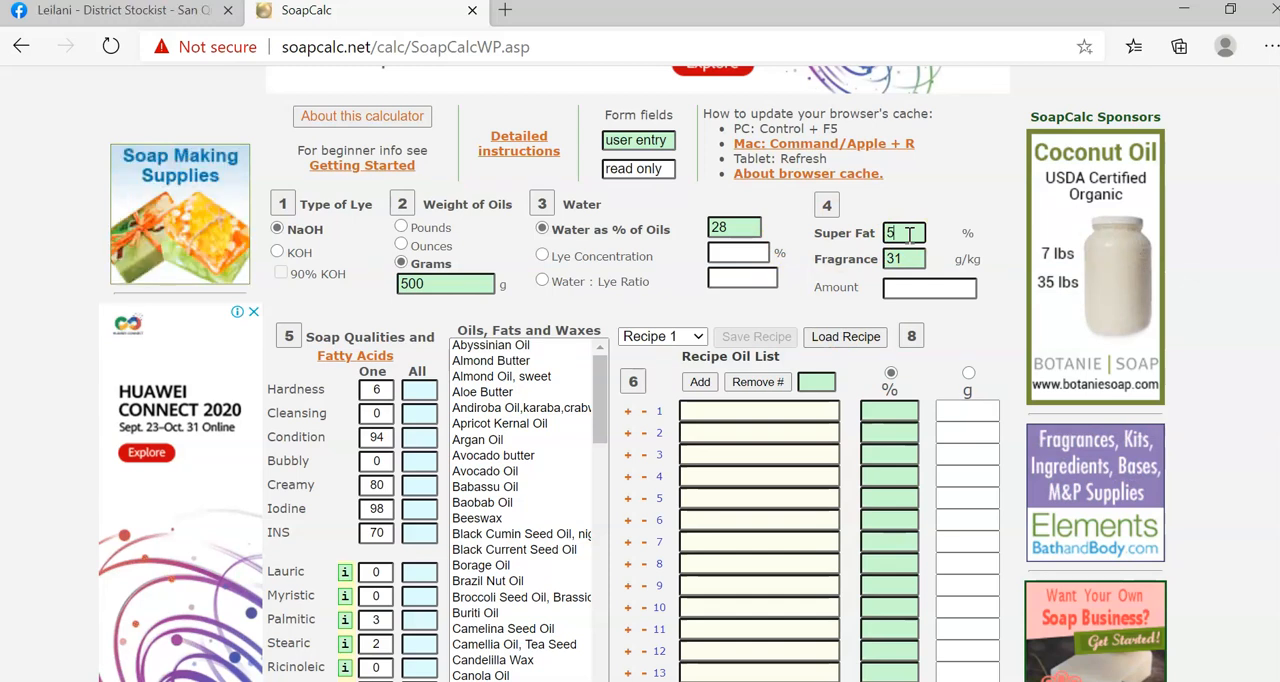
{"action": "left_click", "coordinate": [908, 233]}
{"action": "key", "text": "BackSpace"}
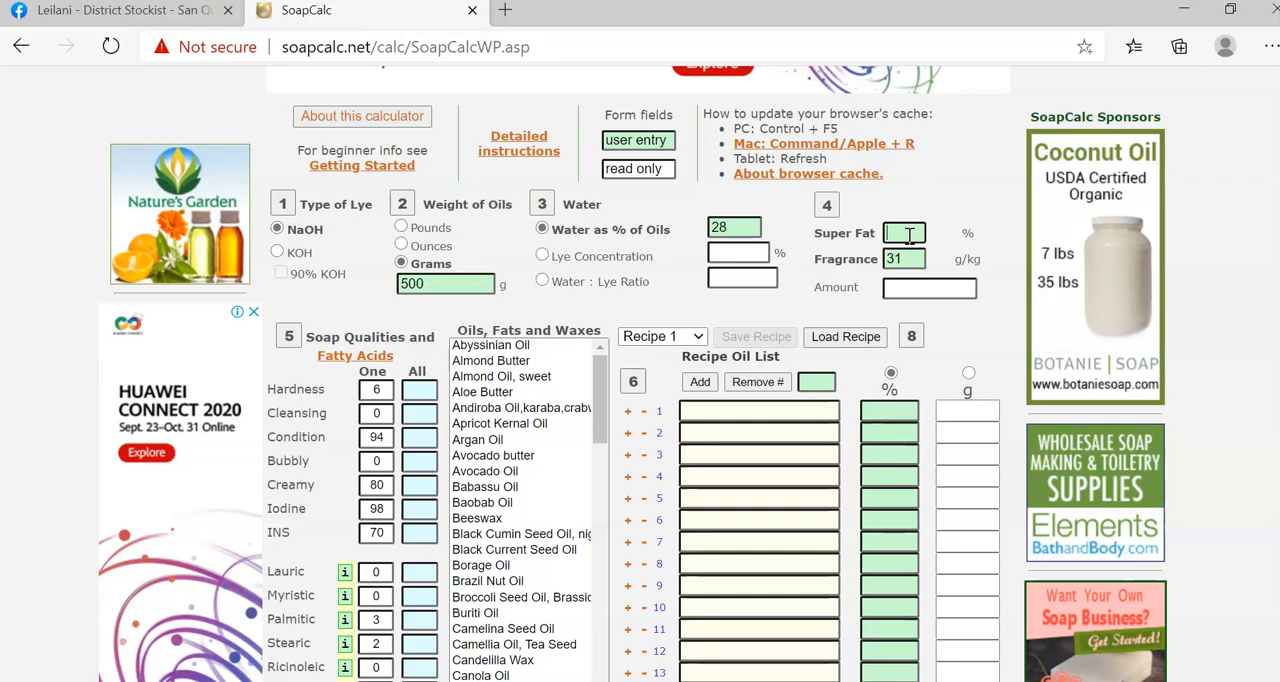
{"action": "type", "text": "19"}
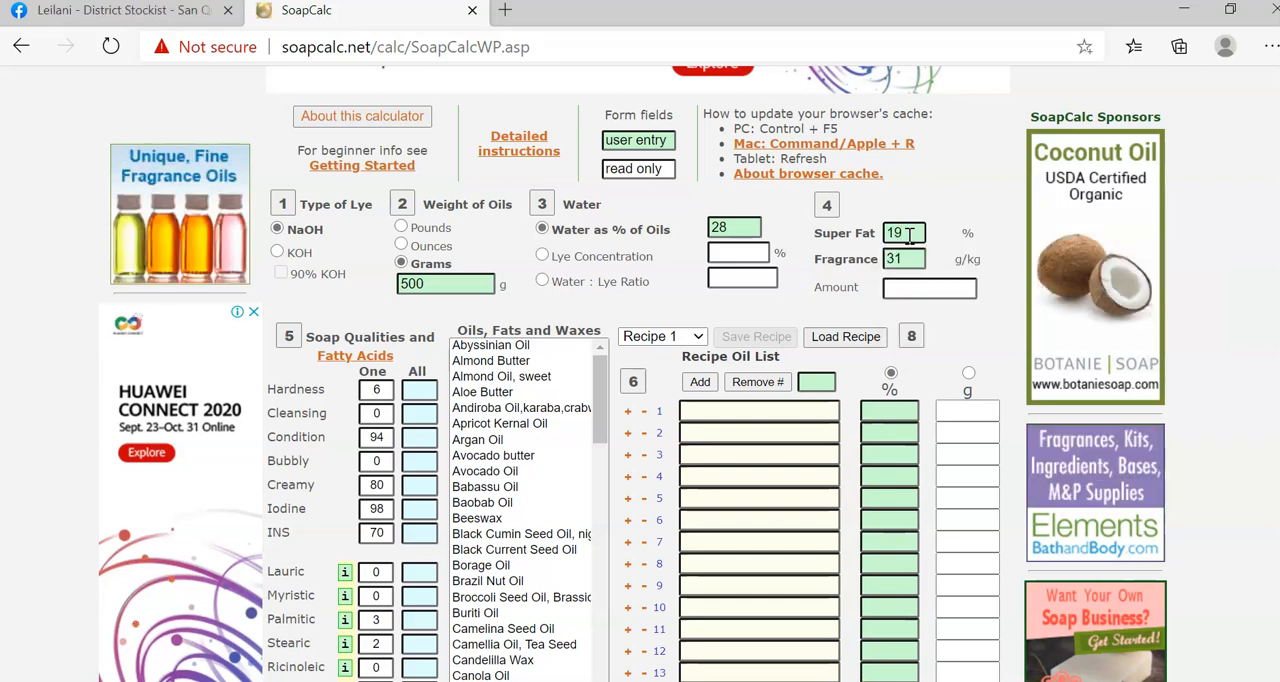
{"action": "left_click", "coordinate": [959, 241]}
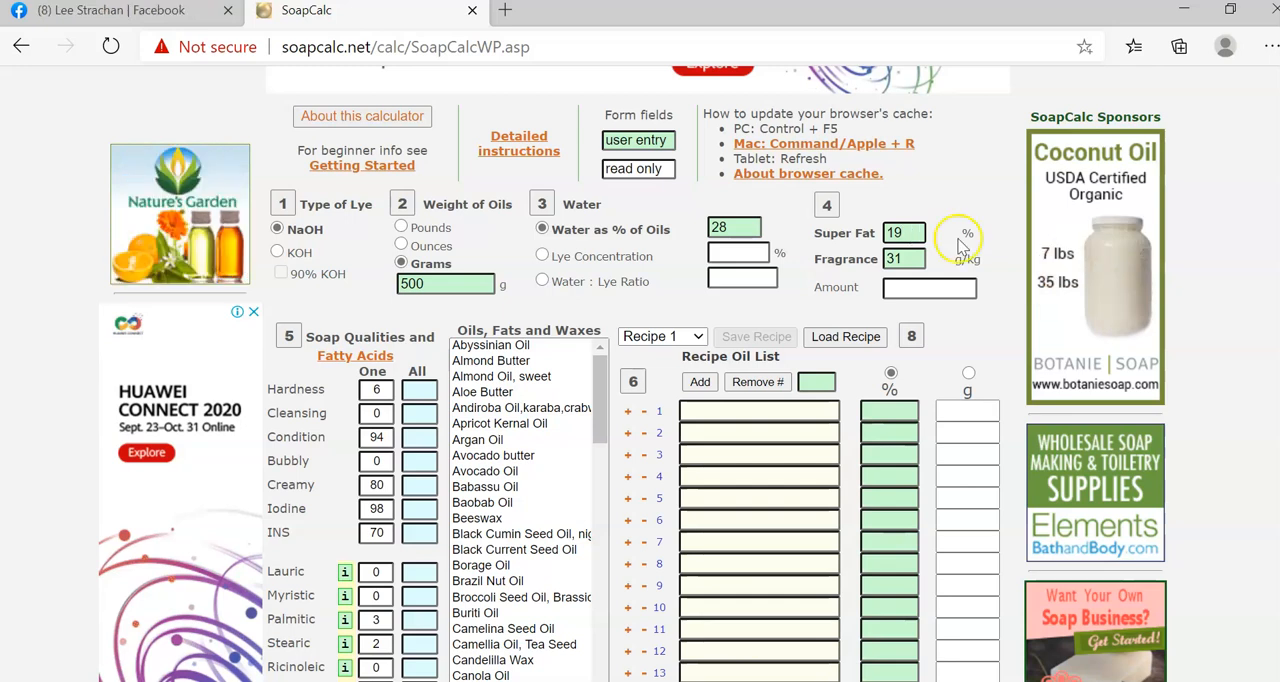
Set the fragrance to 30 g/kg.
{"action": "left_click", "coordinate": [912, 258]}
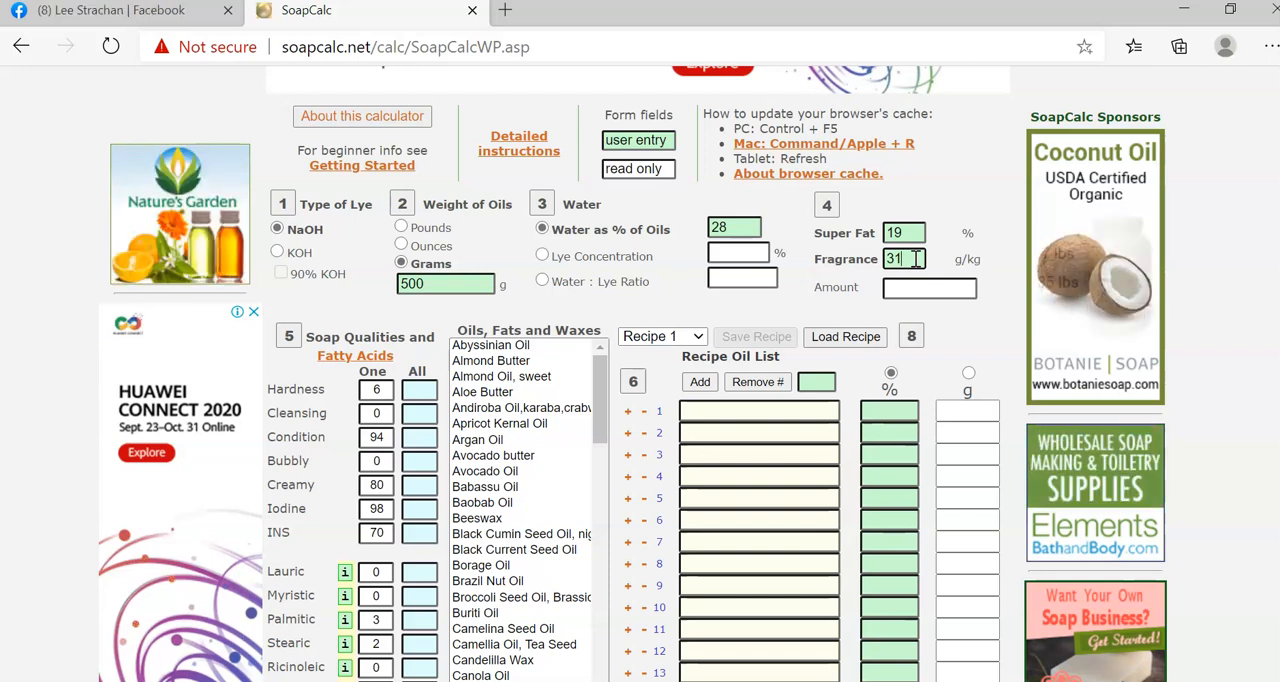
{"action": "key", "text": "BackSpace"}
{"action": "key", "text": "BackSpace"}
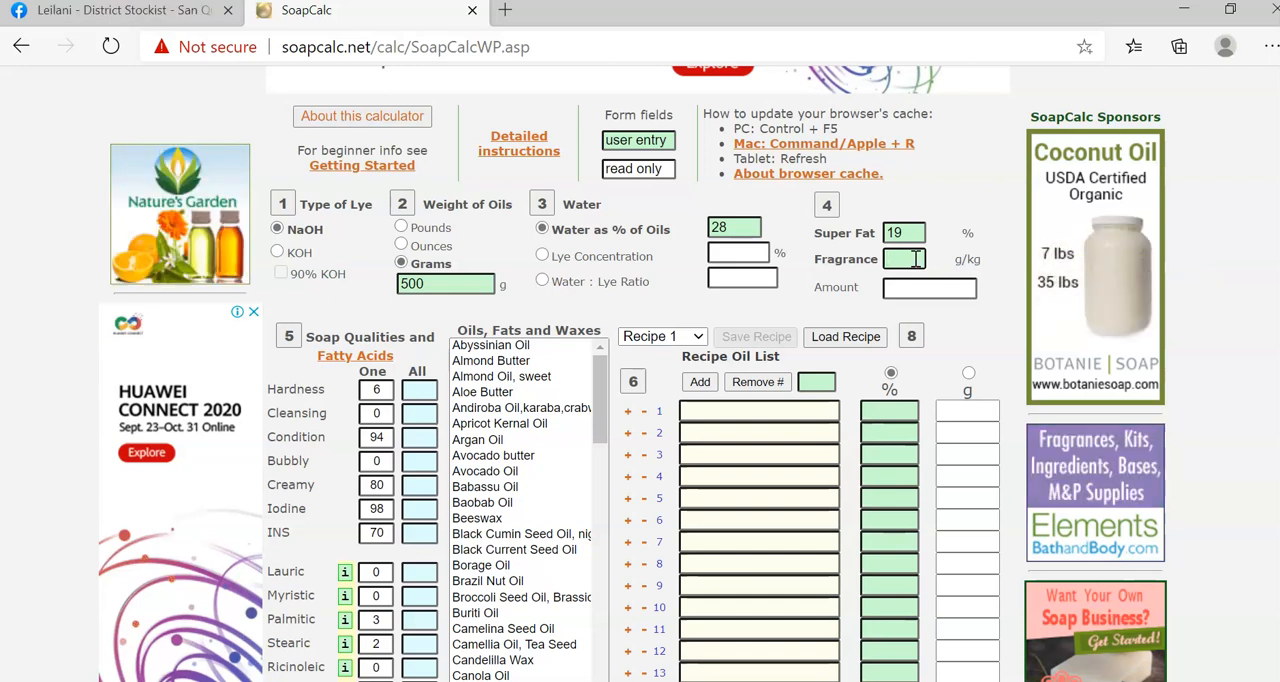
{"action": "left_click", "coordinate": [916, 258]}
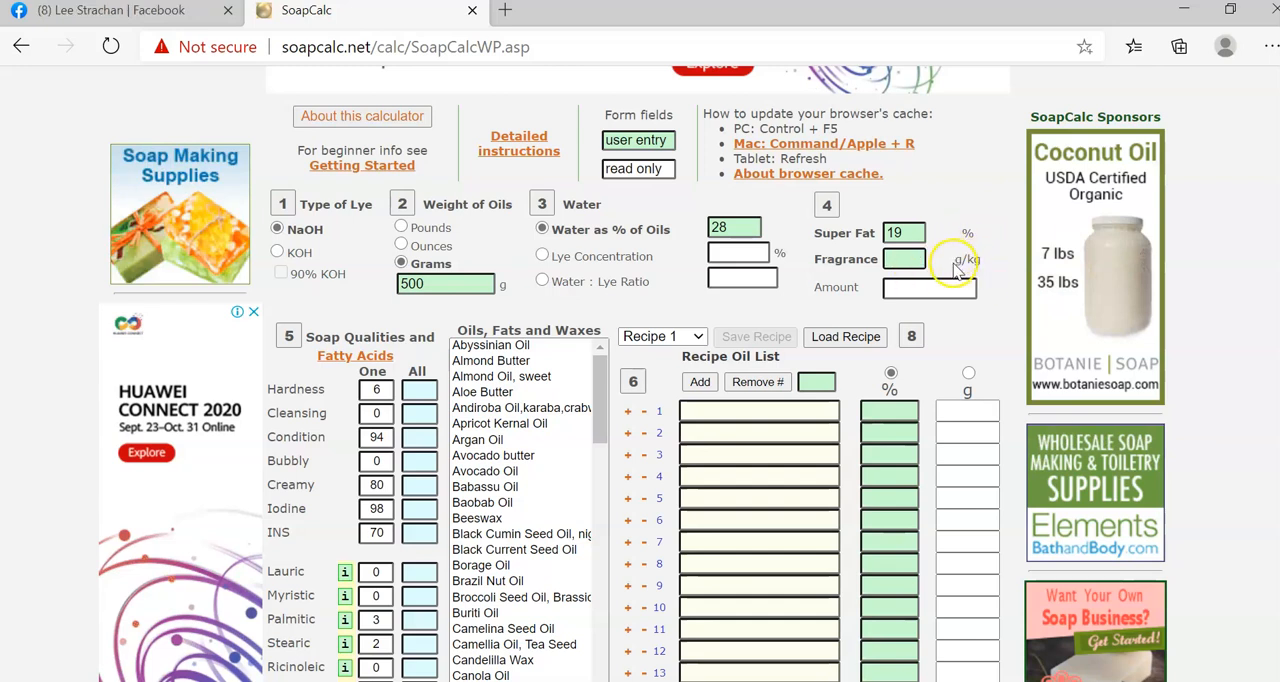
{"action": "left_click_drag", "start_coordinate": [968, 259], "coordinate": [990, 272]}
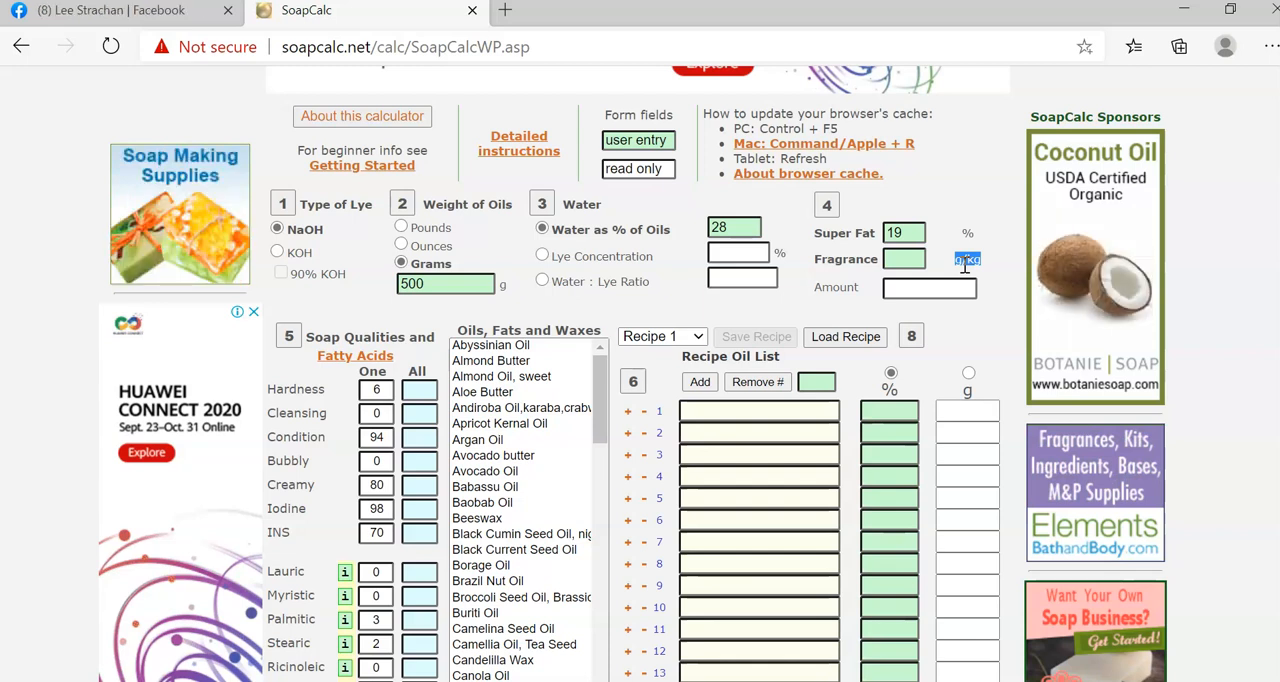
{"action": "left_click", "coordinate": [958, 262]}
{"action": "left_click", "coordinate": [894, 262]}
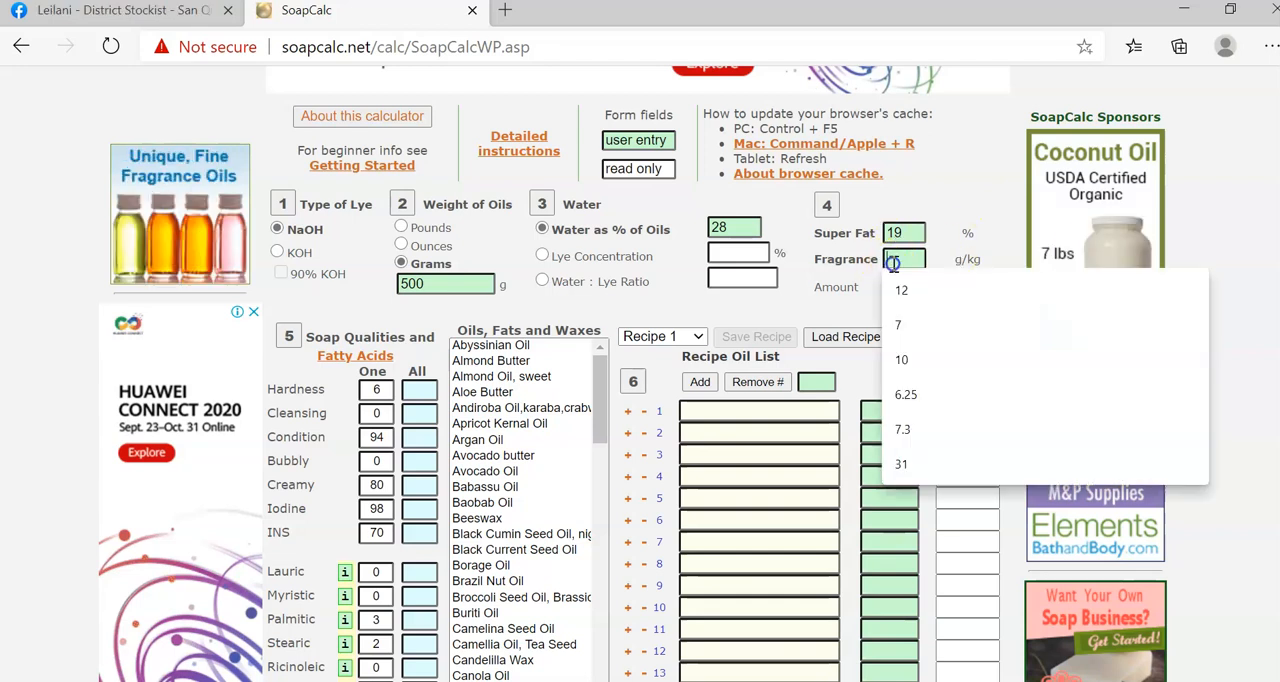
{"action": "type", "text": "20"}
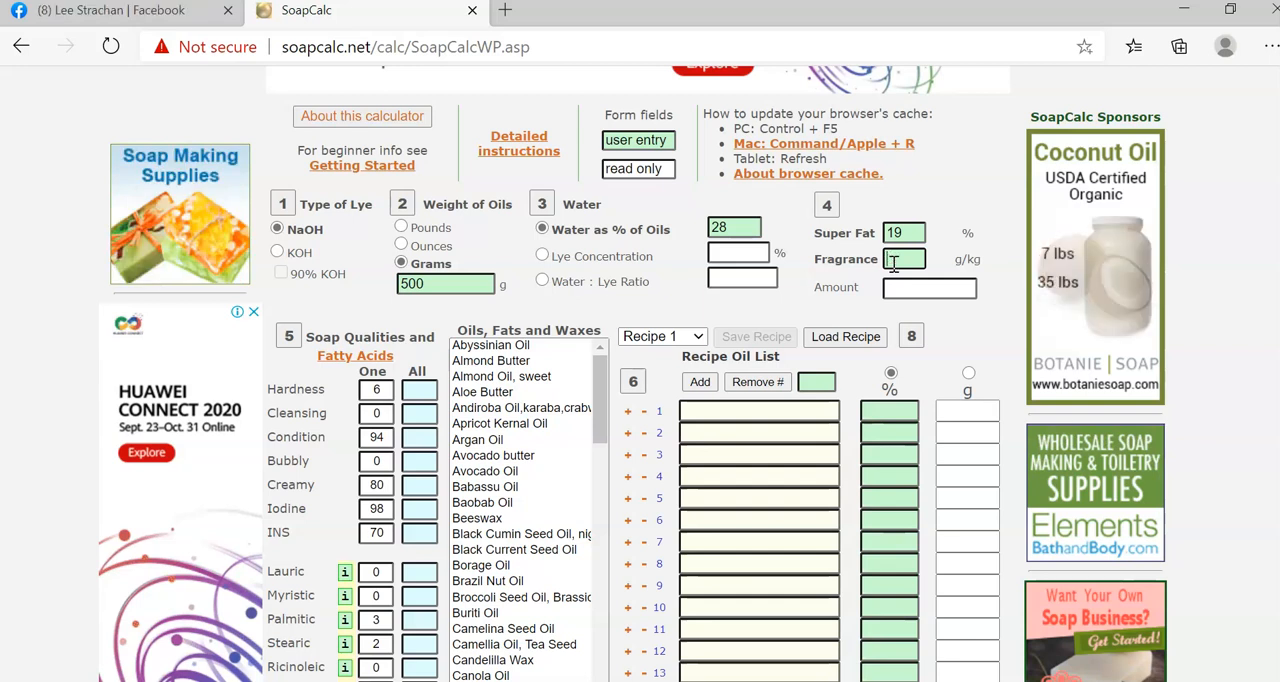
{"action": "type", "text": "30"}
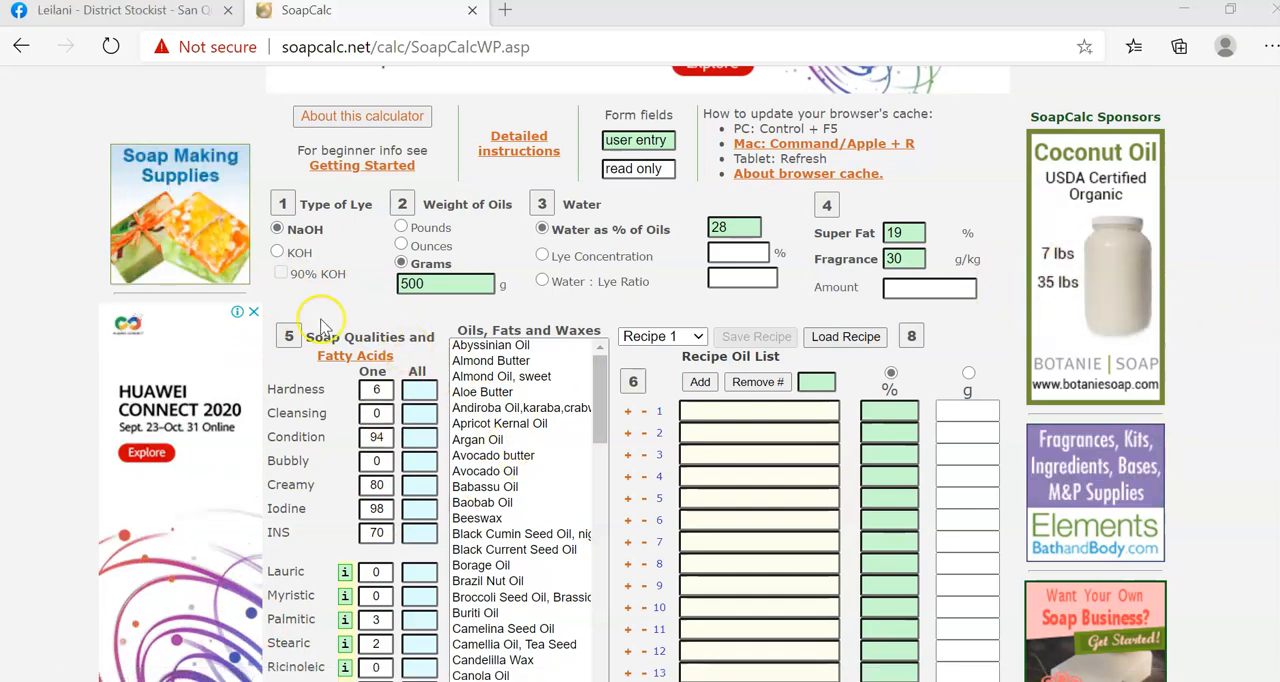
Add Coconut Oil, 76 deg from the oils, fats and waxes to row 1 of the recipe oil list.
{"action": "scroll", "coordinate": [262, 555], "scroll_direction": "down", "scroll_amount": 1}
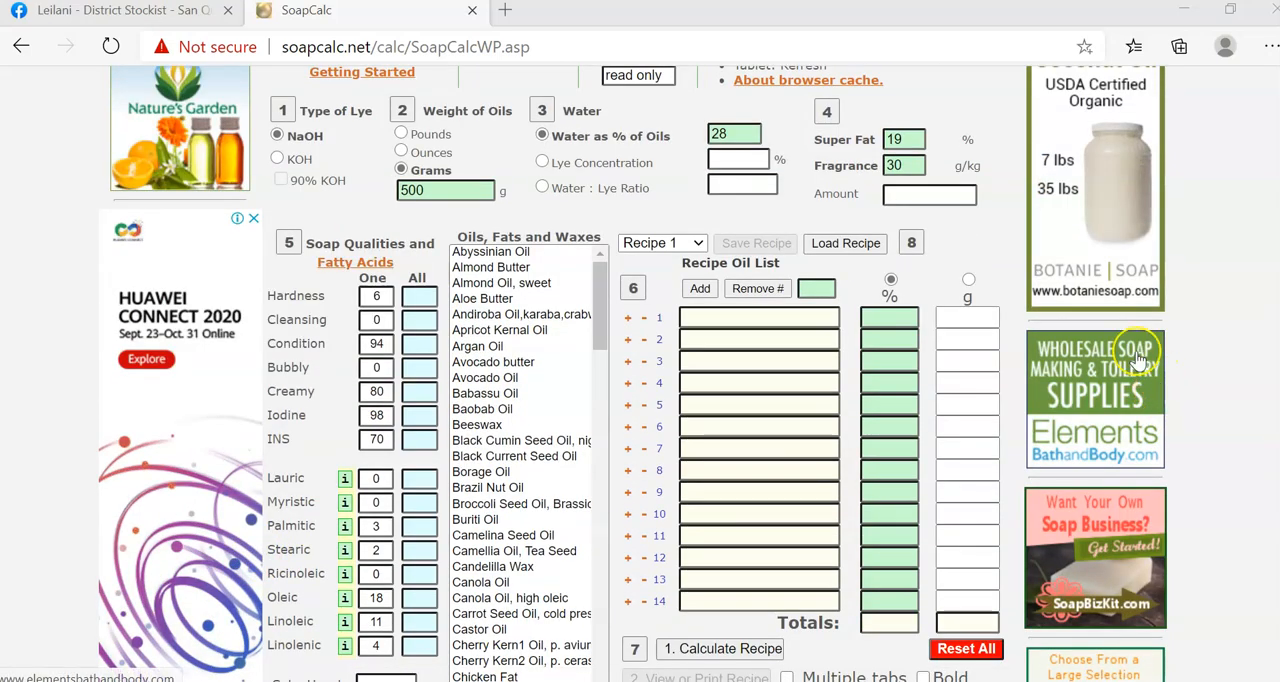
{"action": "mouse_move", "coordinate": [316, 338]}
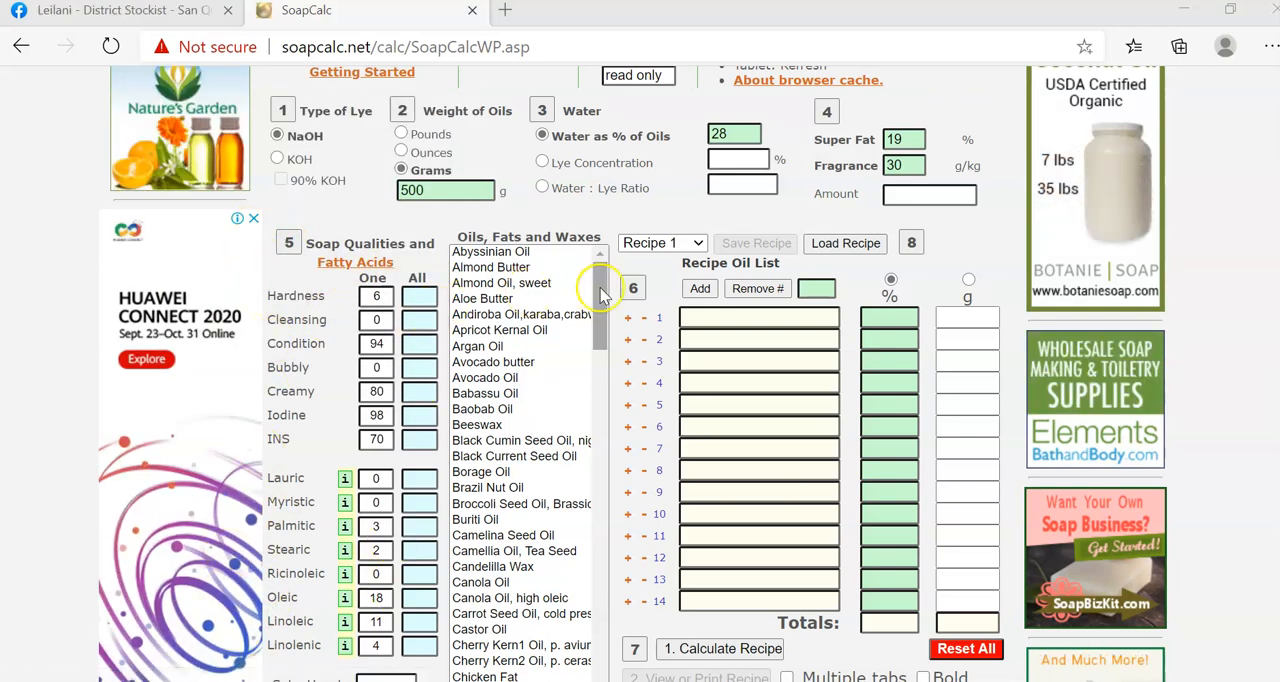
{"action": "left_click_drag", "start_coordinate": [600, 293], "coordinate": [616, 273]}
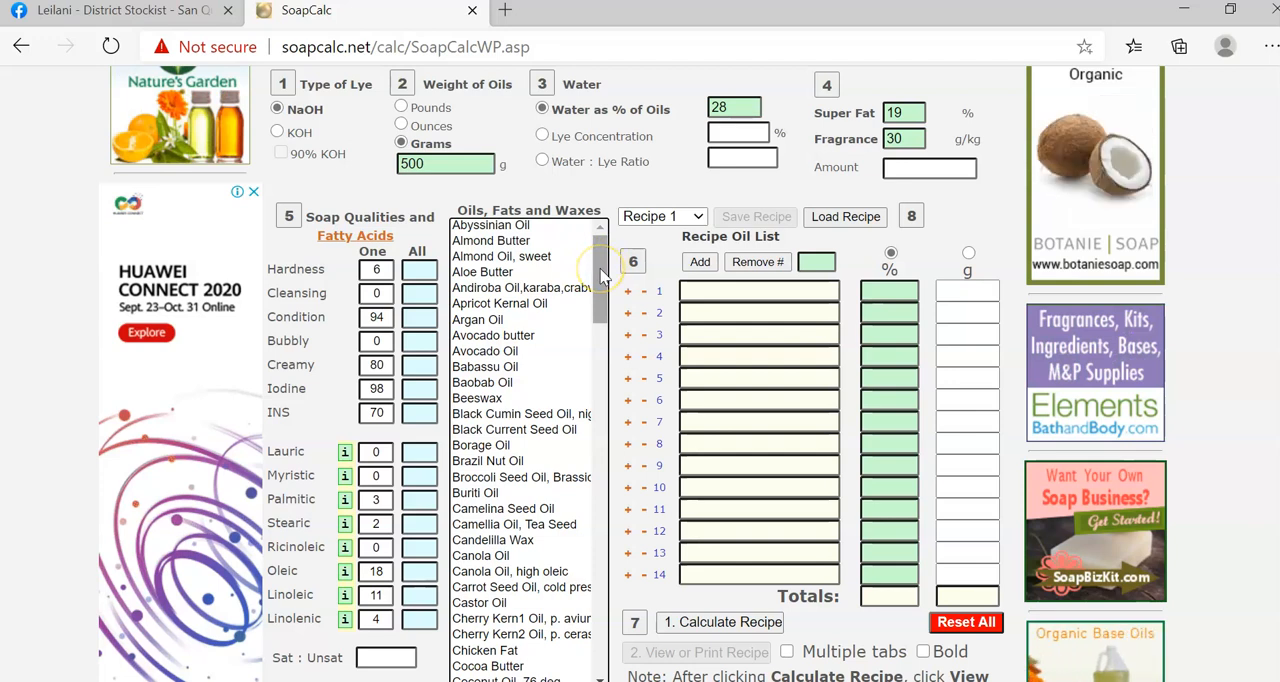
{"action": "left_click_drag", "start_coordinate": [600, 270], "coordinate": [602, 353]}
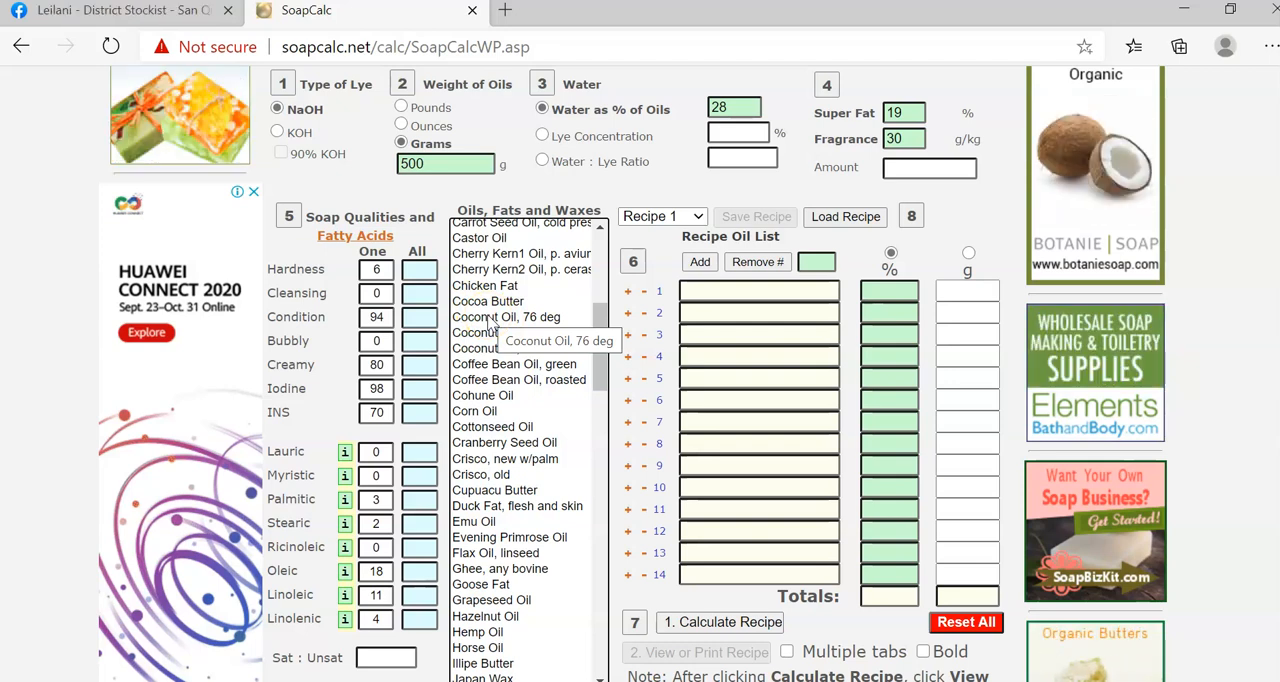
{"action": "left_click", "coordinate": [489, 318]}
{"action": "left_click", "coordinate": [712, 296]}
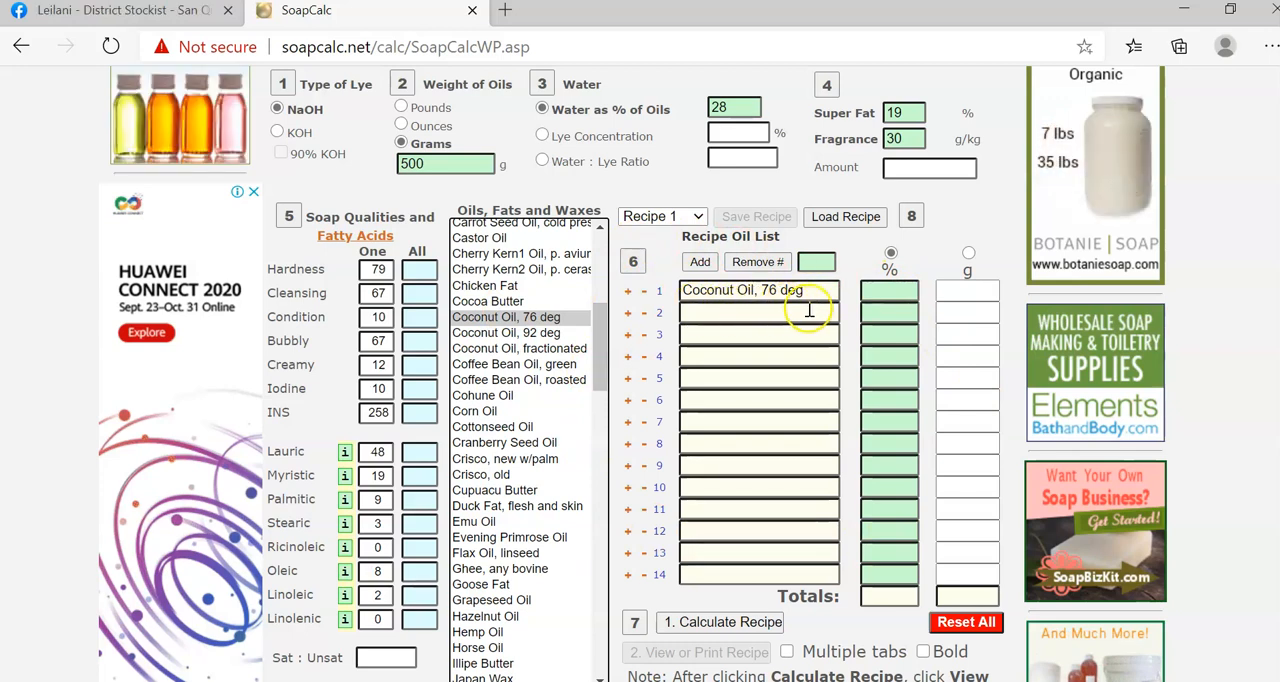
Try removing Coconut Oil, 76 deg from row 1 of the recipe oil list and adding it back.
{"action": "left_click", "coordinate": [644, 293]}
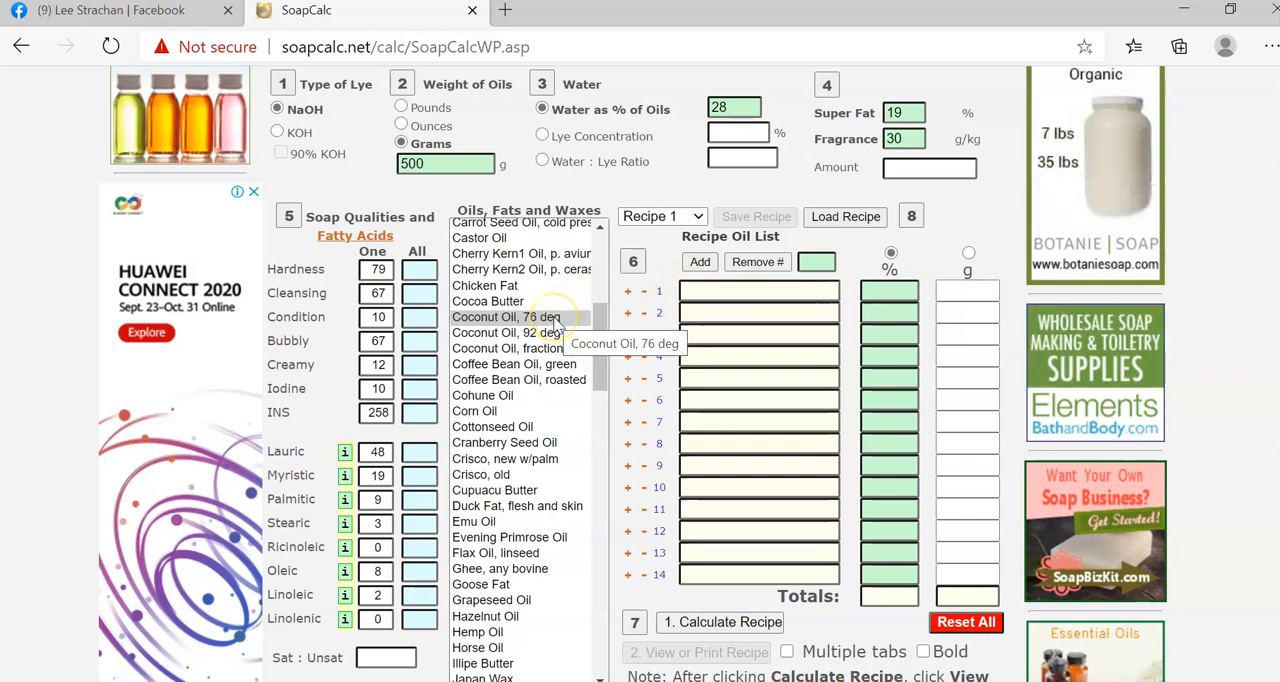
{"action": "left_click", "coordinate": [629, 294]}
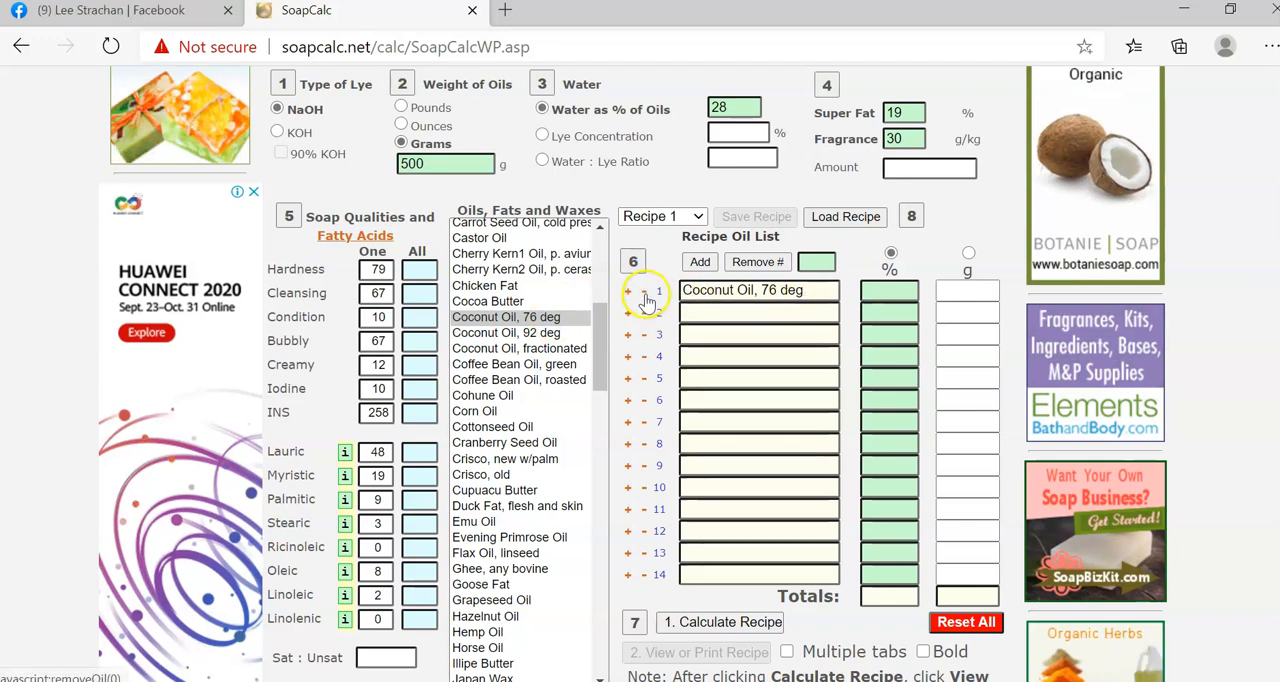
{"action": "left_click", "coordinate": [645, 294]}
{"action": "double_click", "coordinate": [556, 320]}
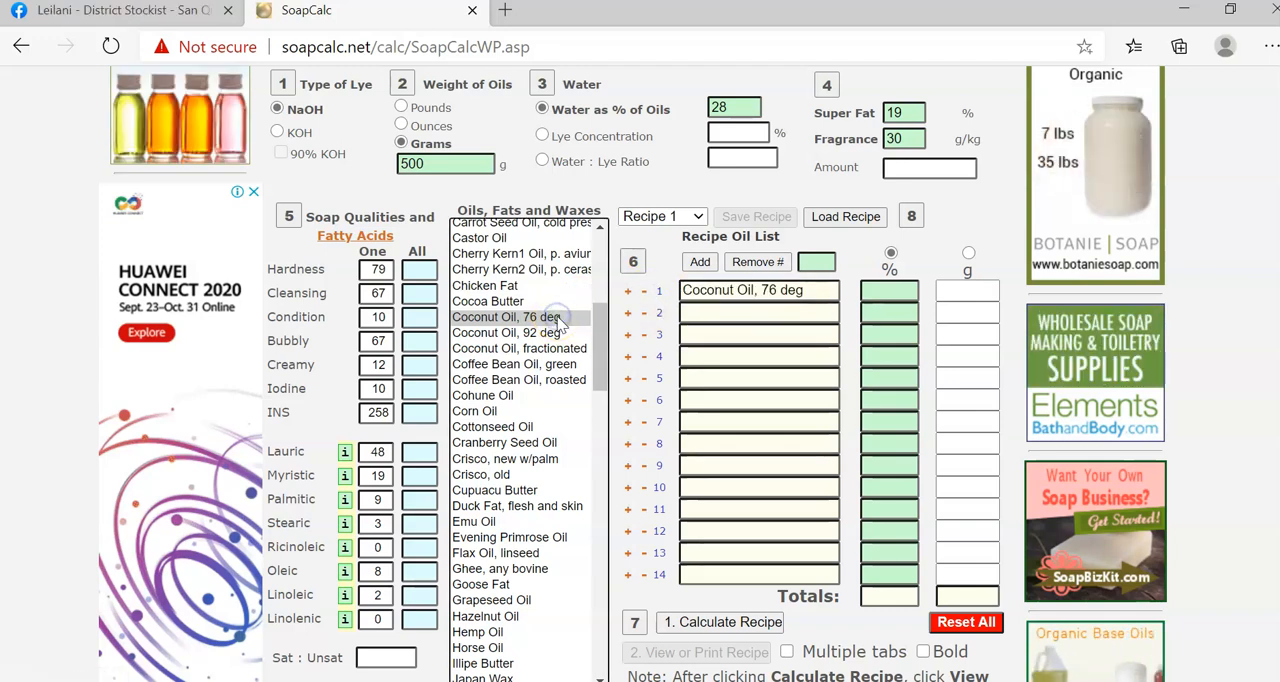
Set the share of Coconut Oil, 76 deg to 70% and try to calculate the recipe.
{"action": "left_click", "coordinate": [890, 295]}
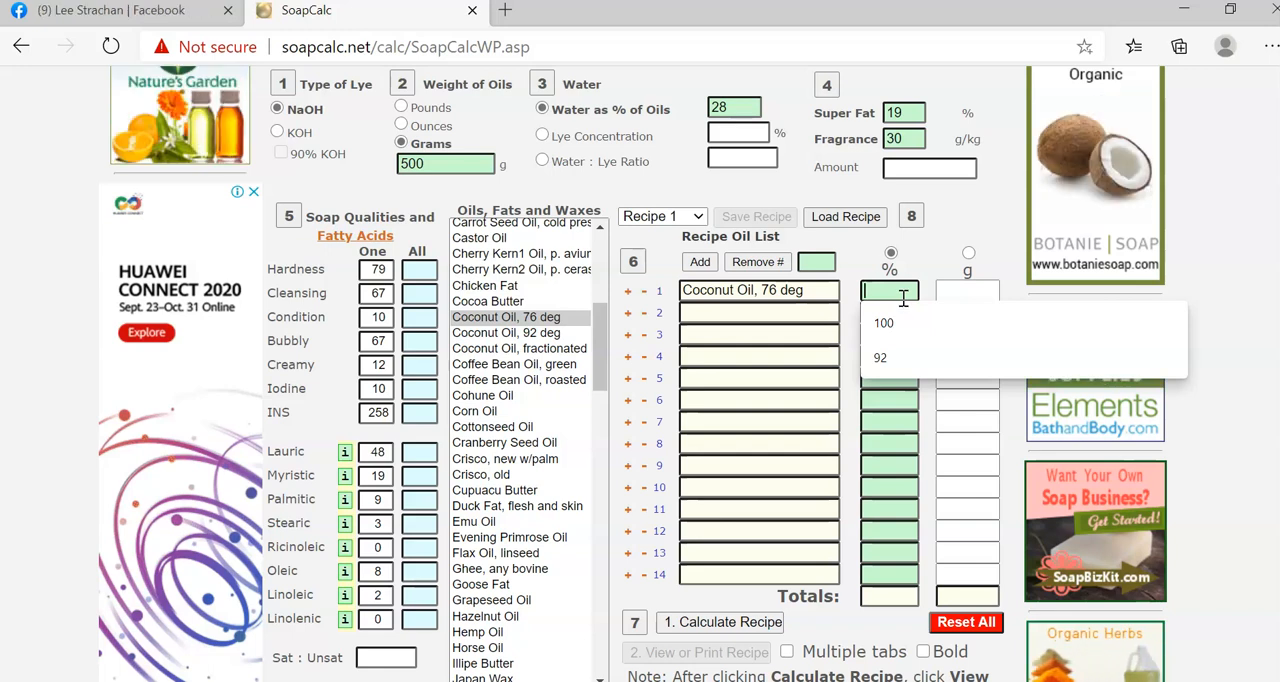
{"action": "type", "text": "100"}
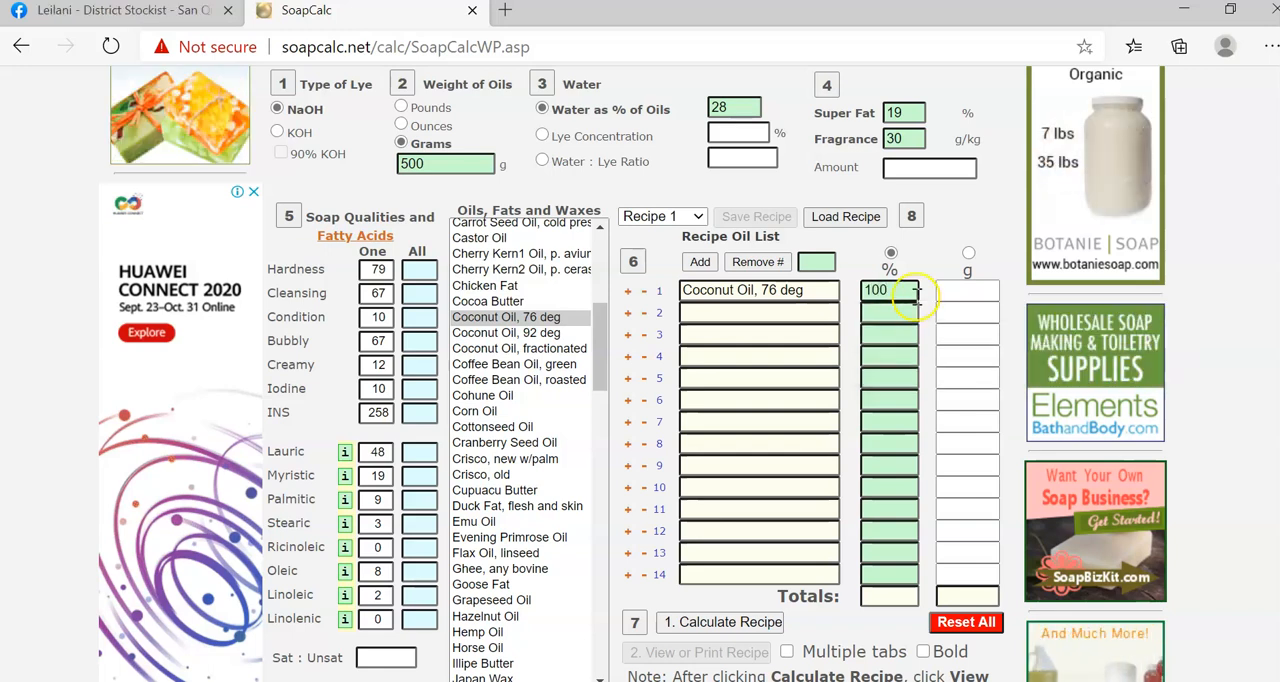
{"action": "left_click_drag", "start_coordinate": [886, 289], "coordinate": [863, 289]}
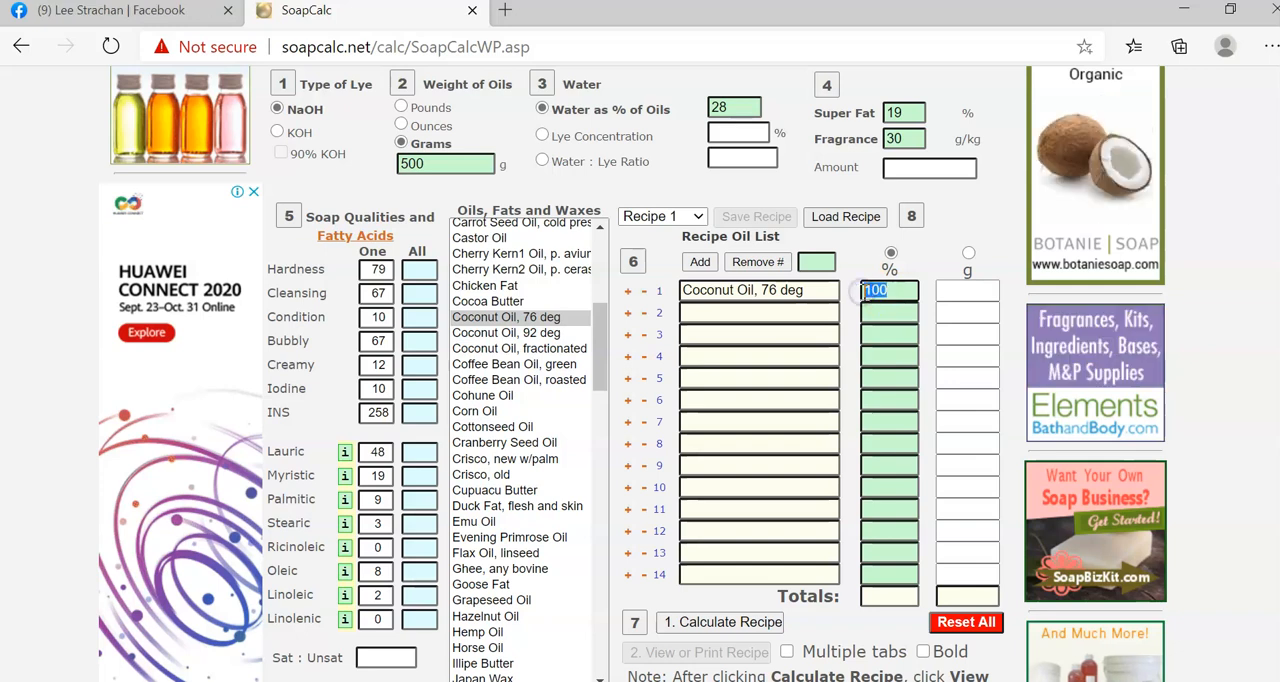
{"action": "type", "text": "70"}
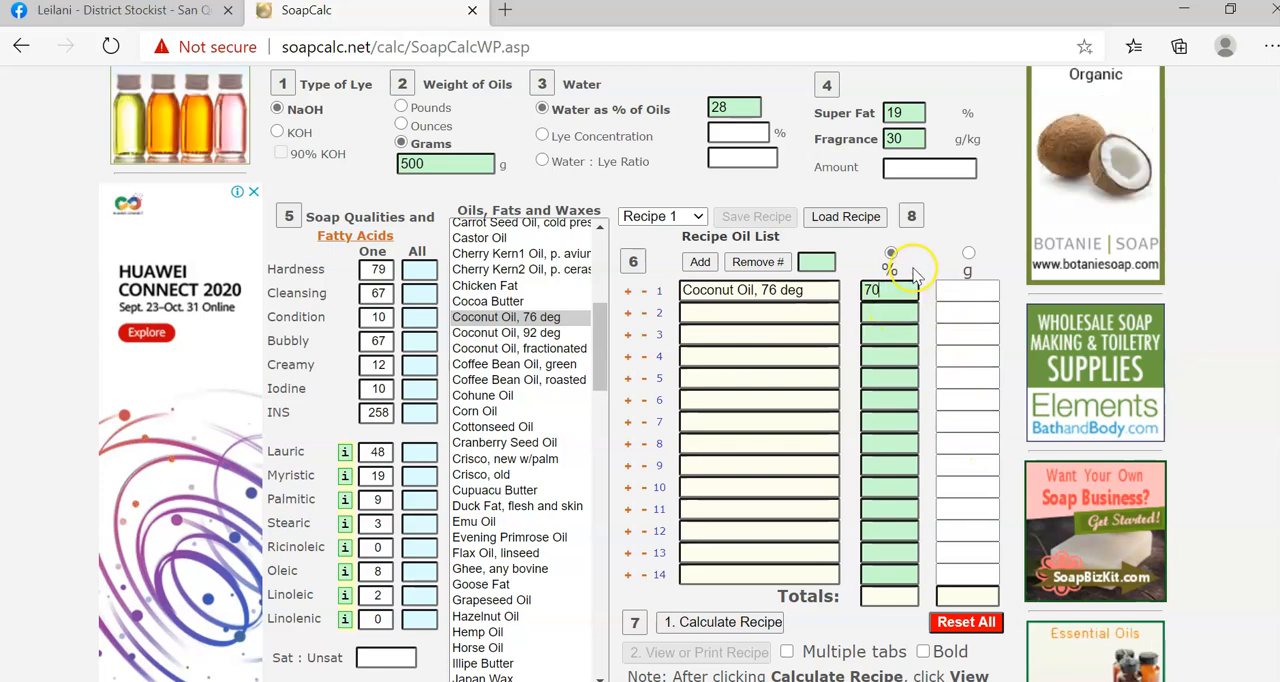
{"action": "left_click", "coordinate": [747, 622]}
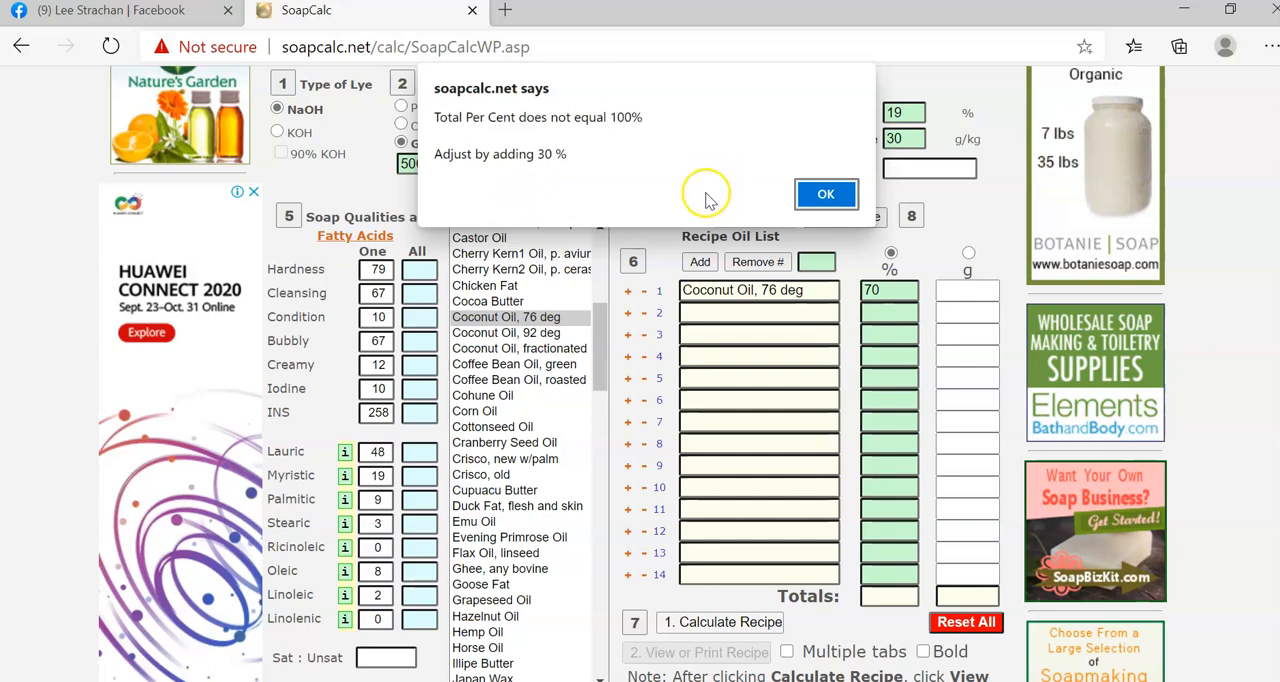
{"action": "left_click", "coordinate": [824, 194]}
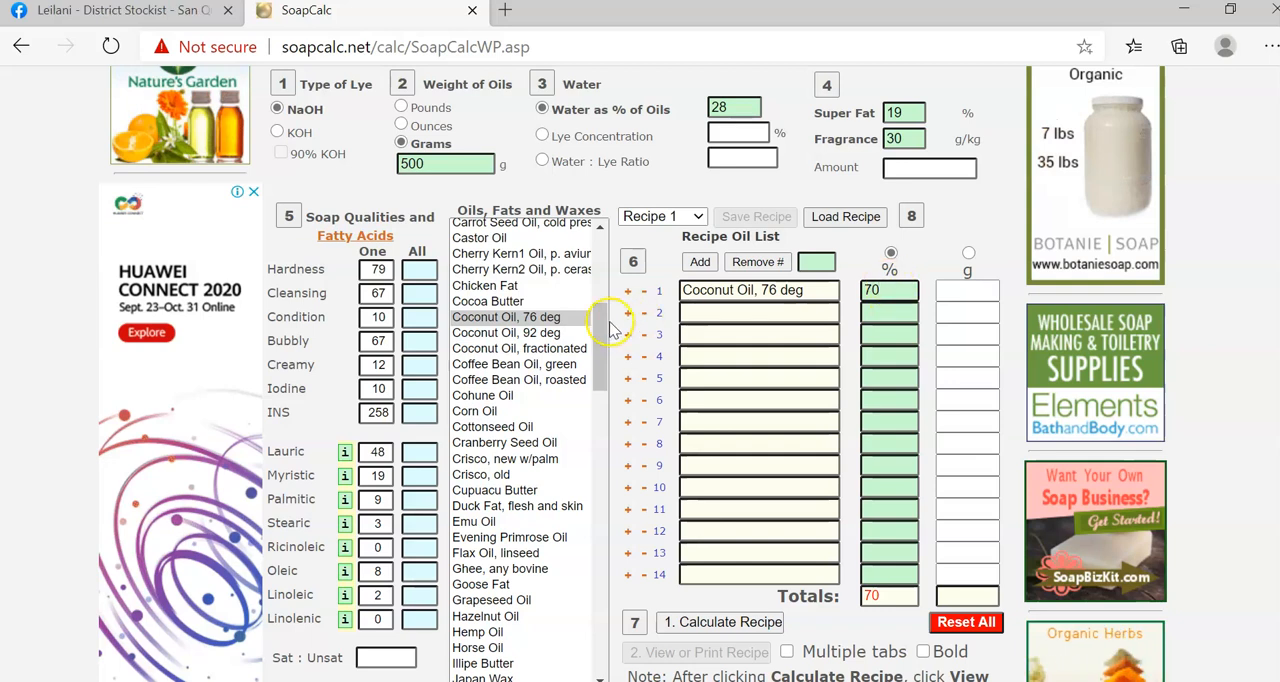
Add Castor Oil as the second oil in the recipe and set its share to 30%.
{"action": "mouse_move", "coordinate": [601, 325]}
{"action": "left_mouse_down"}
{"action": "mouse_move", "coordinate": [604, 368]}
{"action": "mouse_move", "coordinate": [603, 310]}
{"action": "left_mouse_up"}
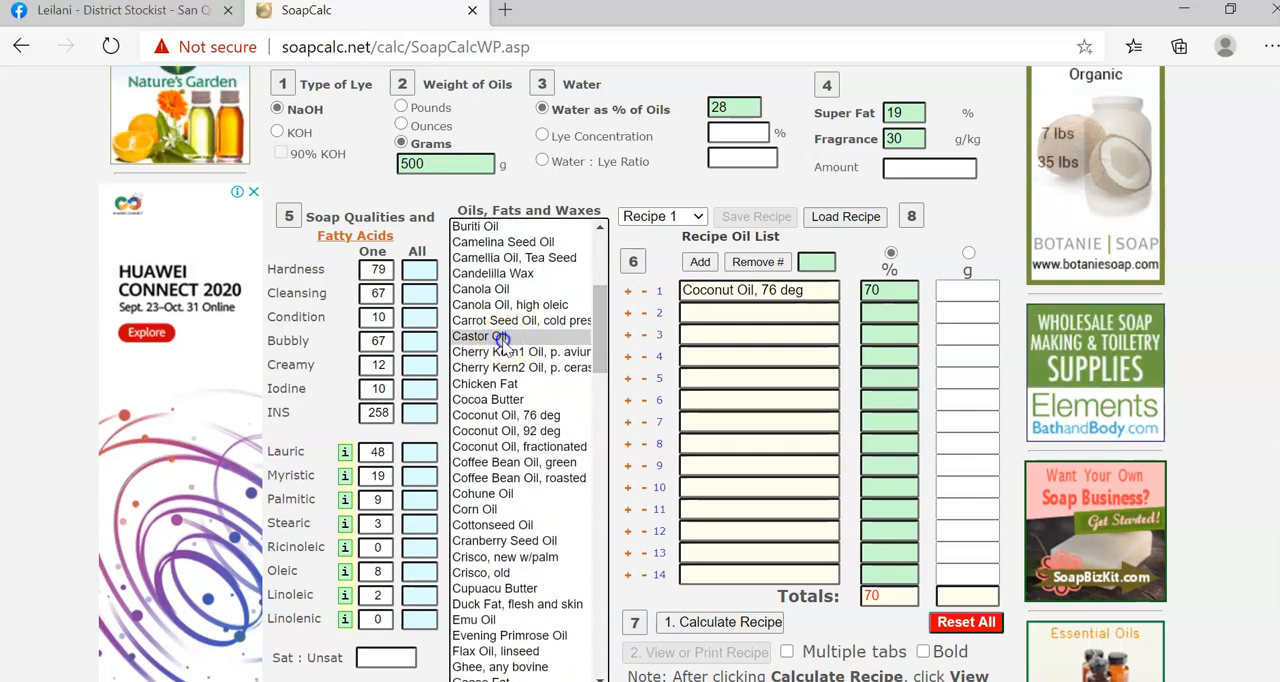
{"action": "double_click", "coordinate": [490, 337]}
{"action": "left_click", "coordinate": [873, 311]}
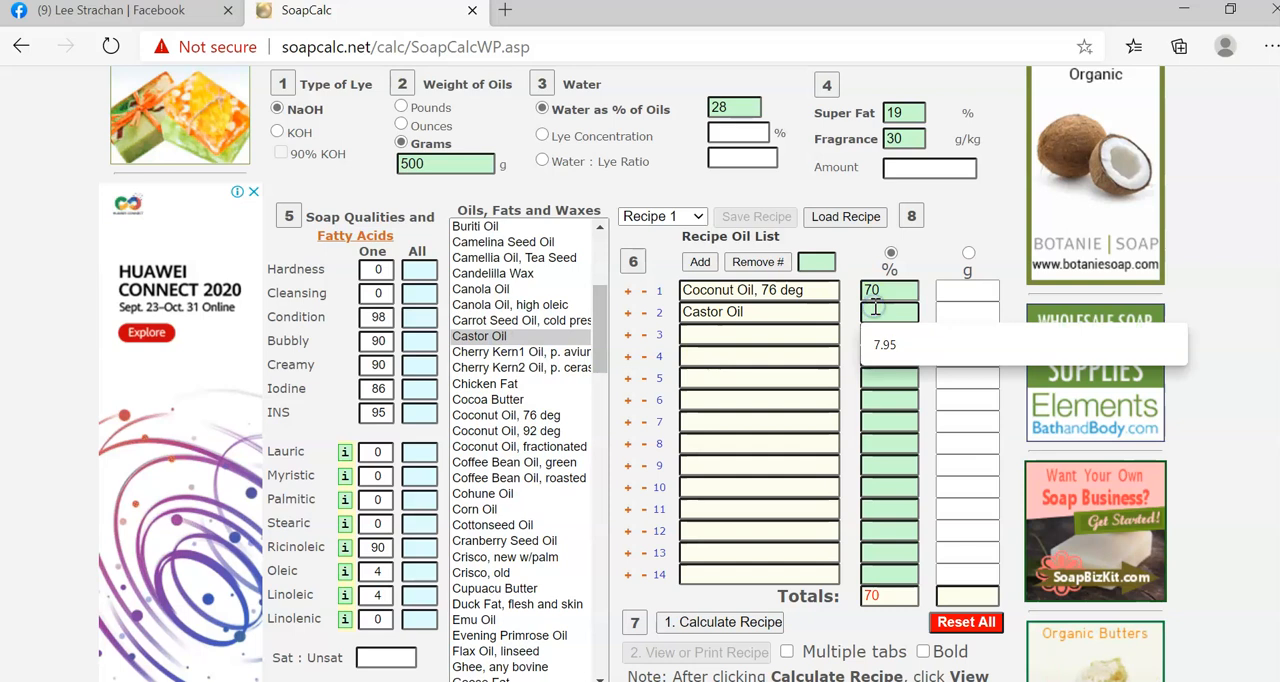
{"action": "type", "text": "30"}
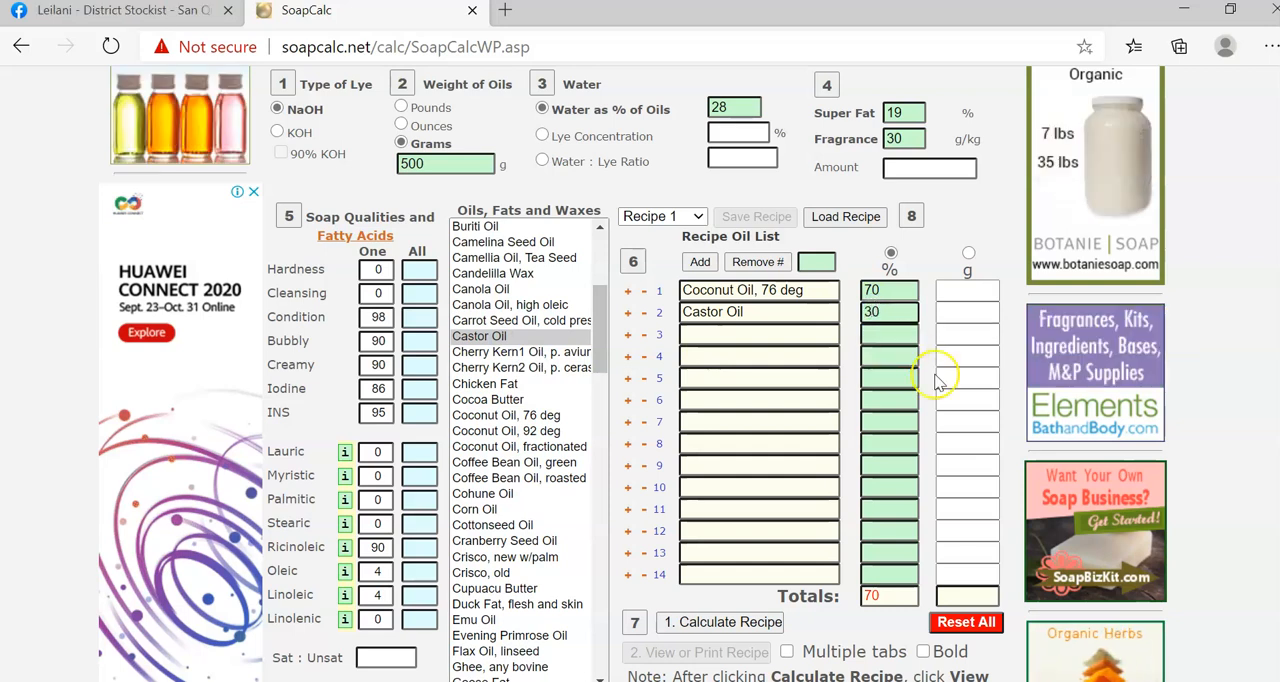
Calculate the recipe with the coconut and castor oils.
{"action": "left_click", "coordinate": [752, 626]}
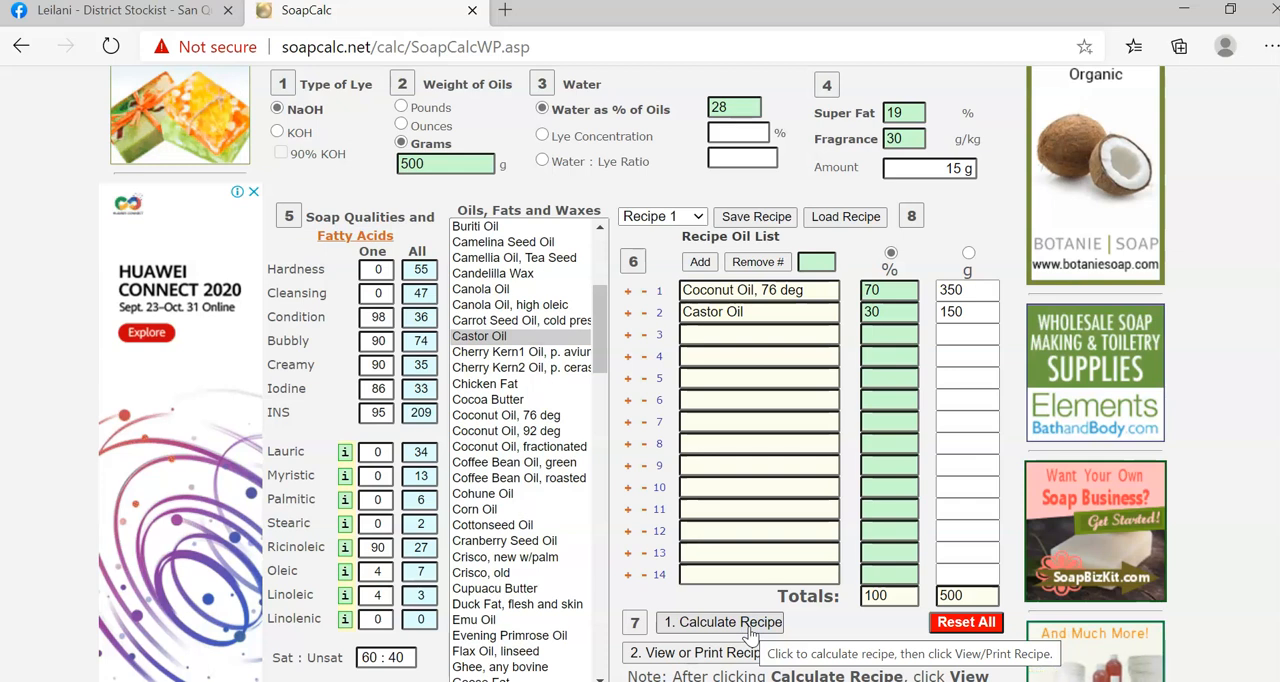
{"action": "left_click", "coordinate": [754, 618]}
{"action": "left_click", "coordinate": [689, 602]}
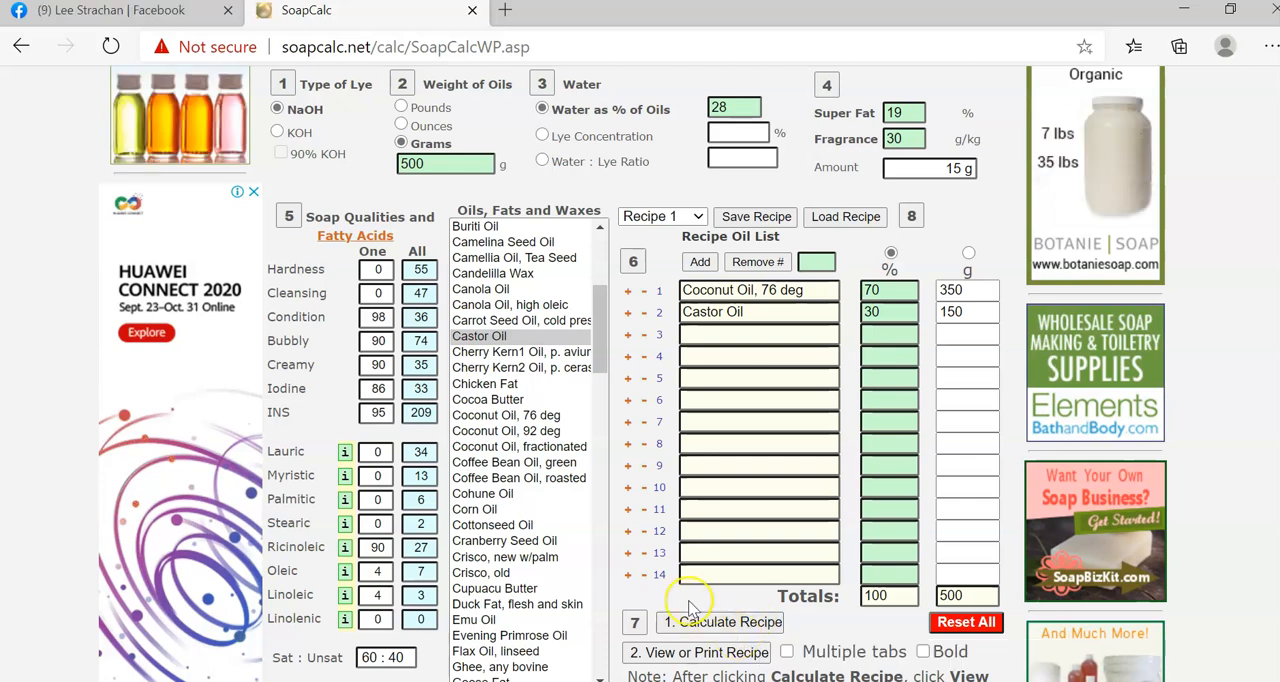
{"action": "left_click", "coordinate": [691, 618]}
{"action": "left_click", "coordinate": [705, 622]}
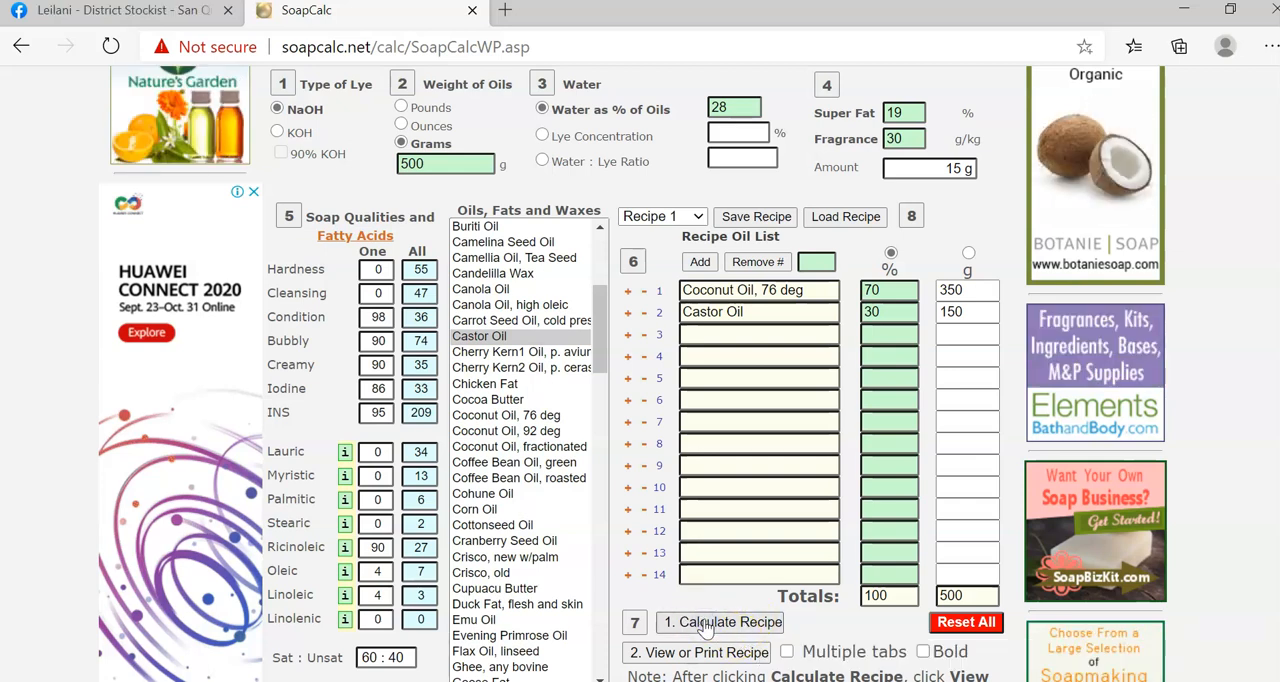
{"action": "left_click", "coordinate": [724, 622]}
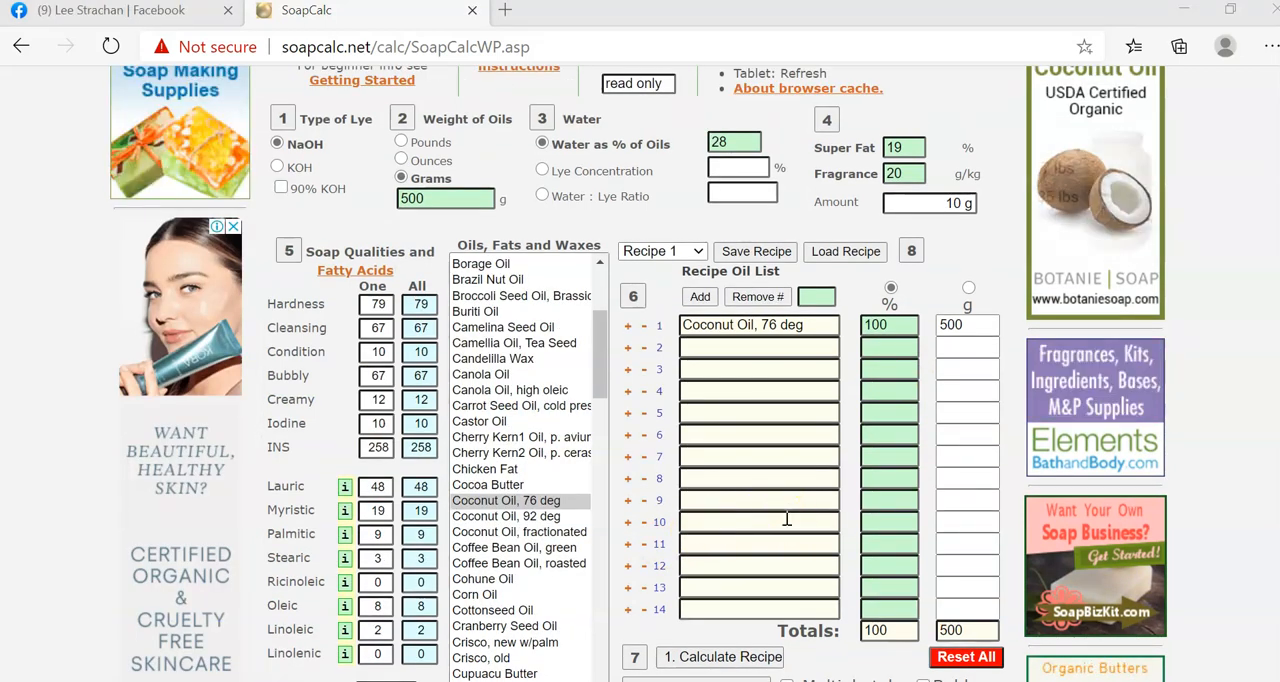
Open the recipe sheet for the 100% Coconut Oil, 76 deg recipe.
{"action": "left_click", "coordinate": [899, 328]}
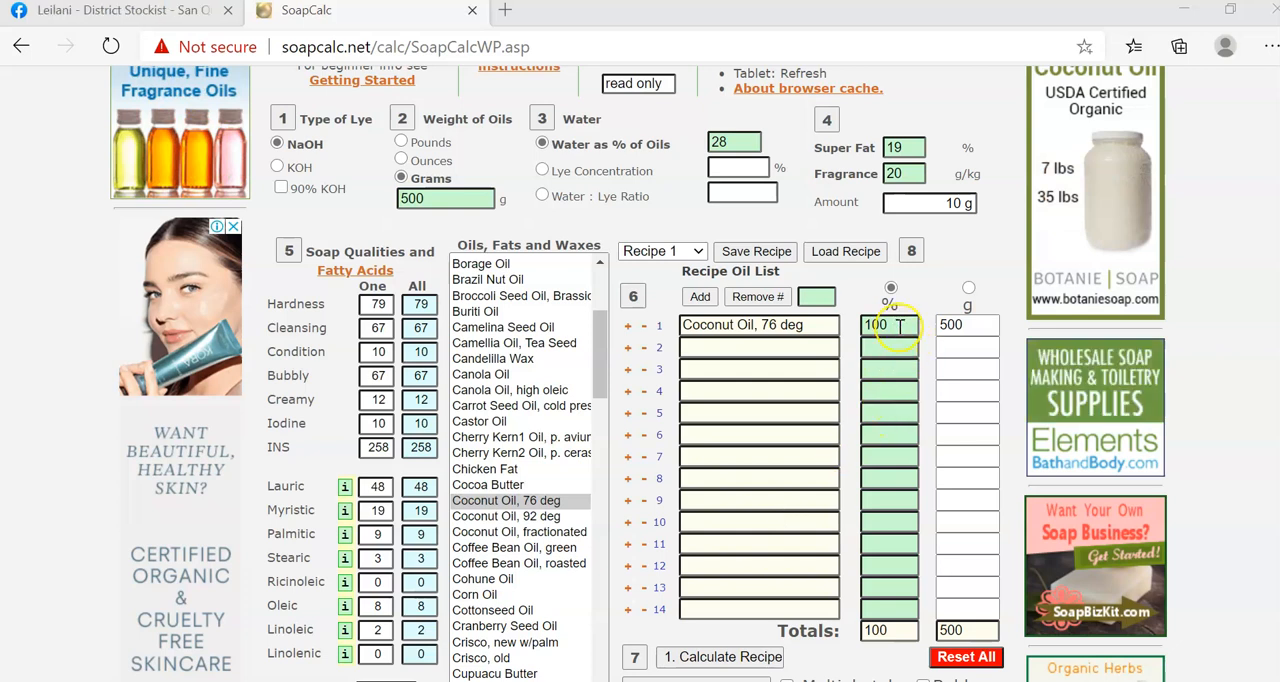
{"action": "scroll", "coordinate": [879, 377], "scroll_direction": "down", "scroll_amount": 1}
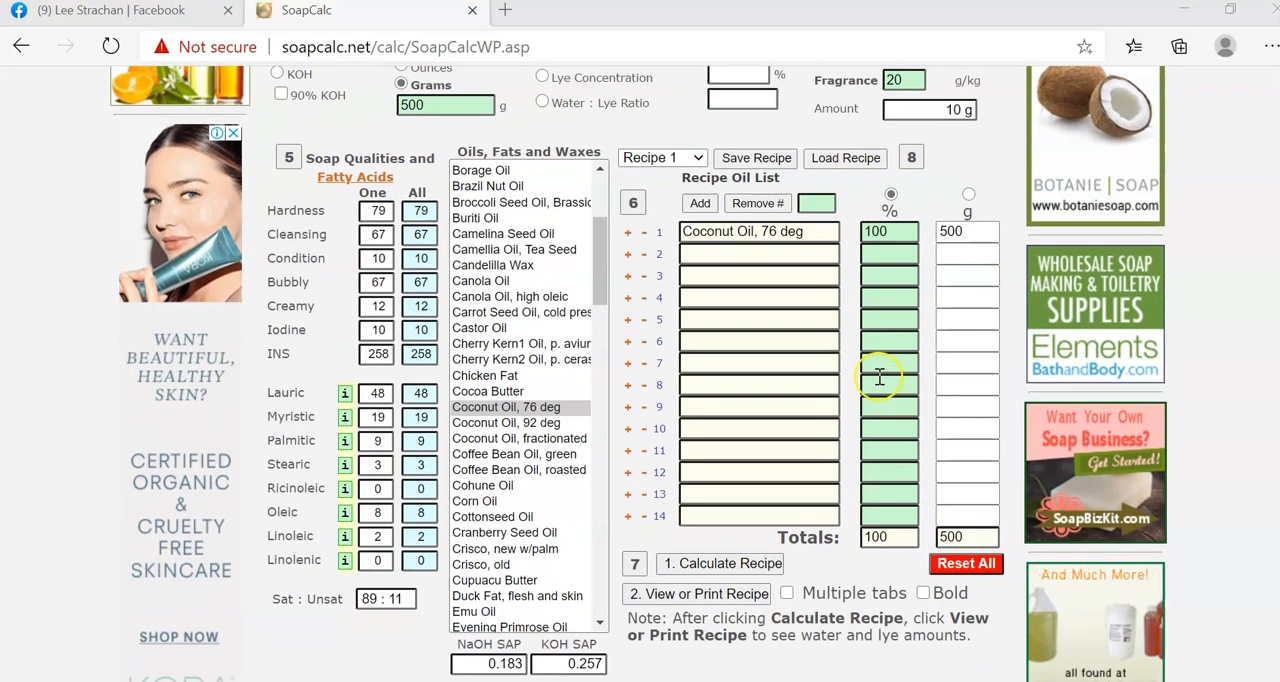
{"action": "left_click", "coordinate": [697, 598]}
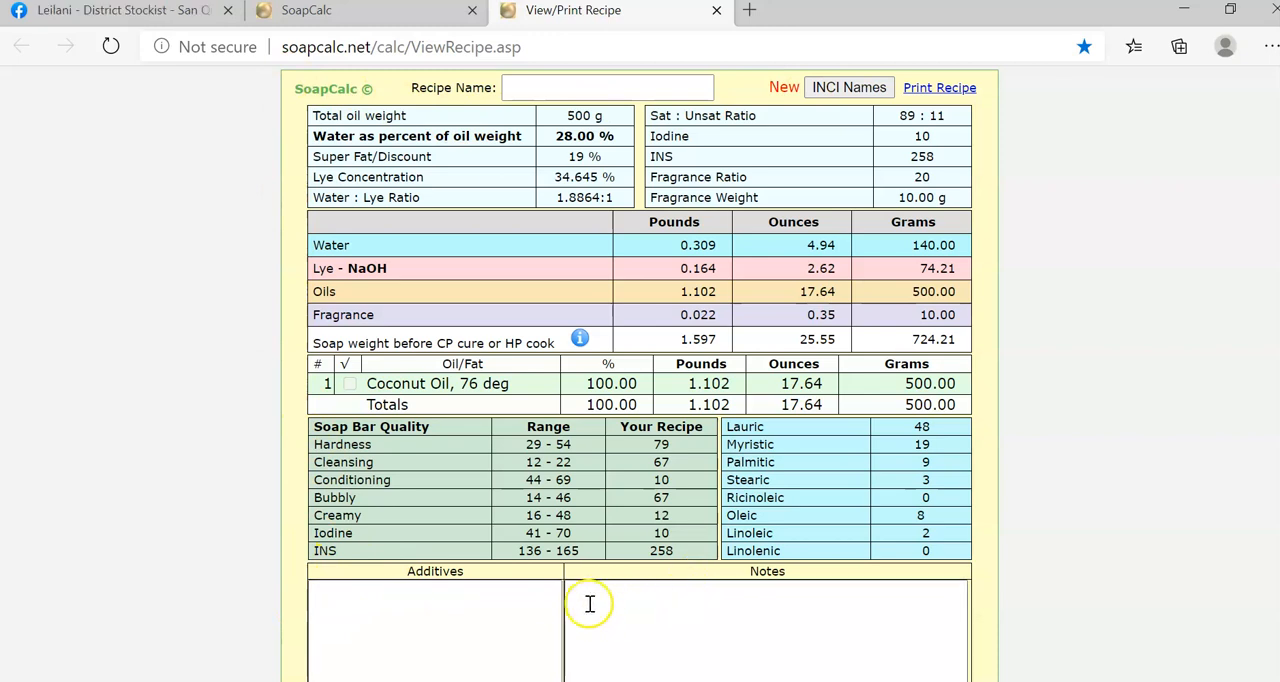
Return to the calculator, recalculate the coconut oil recipe and open its recipe sheet again.
{"action": "left_click", "coordinate": [362, 14]}
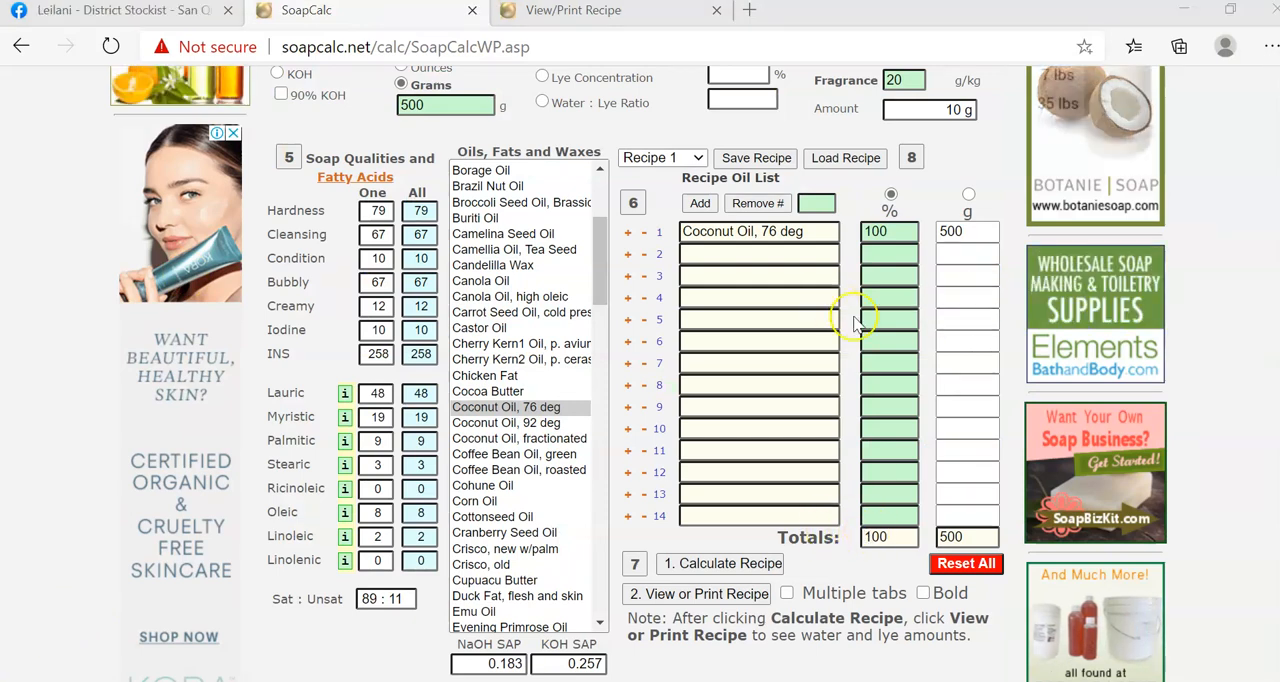
{"action": "scroll", "coordinate": [852, 321], "scroll_direction": "up", "scroll_amount": 3}
{"action": "scroll", "coordinate": [859, 325], "scroll_direction": "down", "scroll_amount": 6}
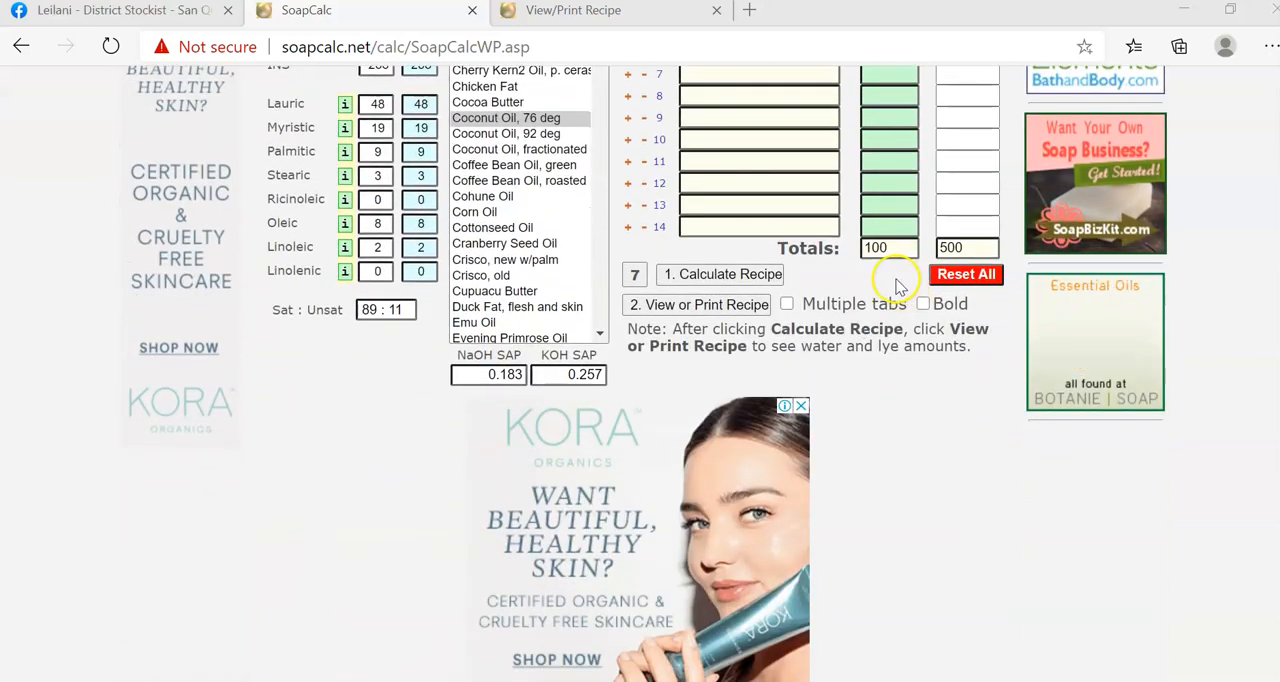
{"action": "scroll", "coordinate": [897, 285], "scroll_direction": "up", "scroll_amount": 3}
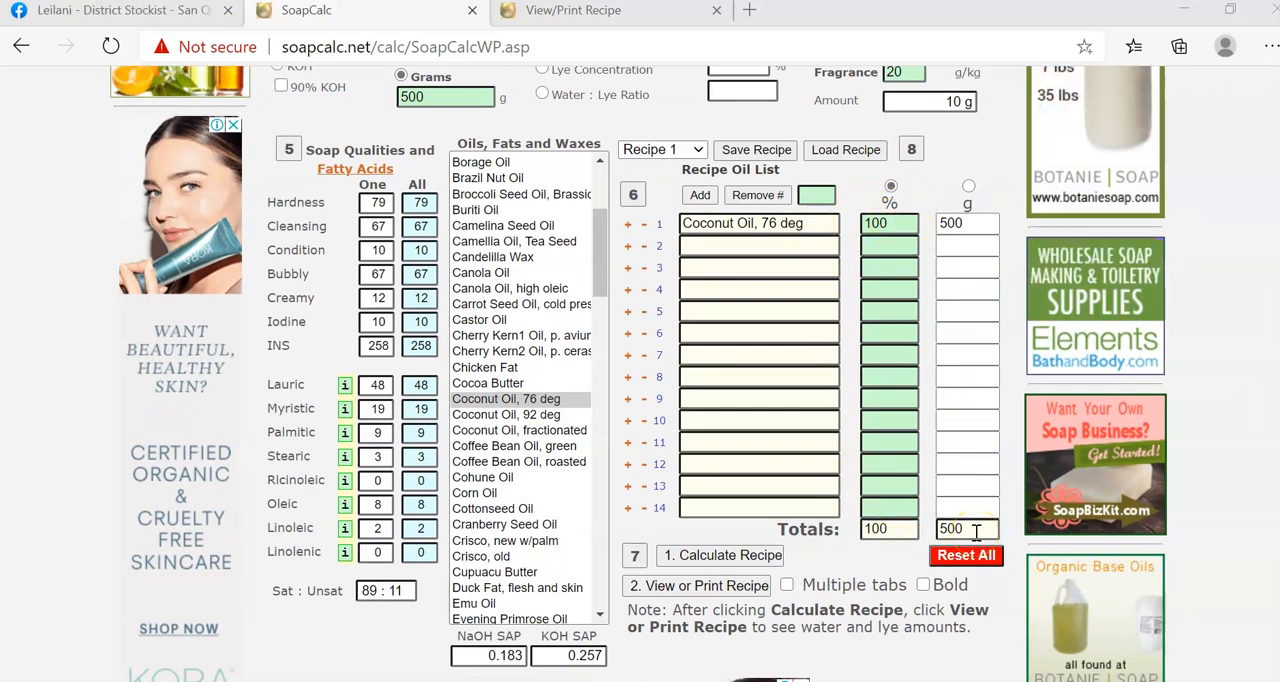
{"action": "left_click", "coordinate": [710, 557]}
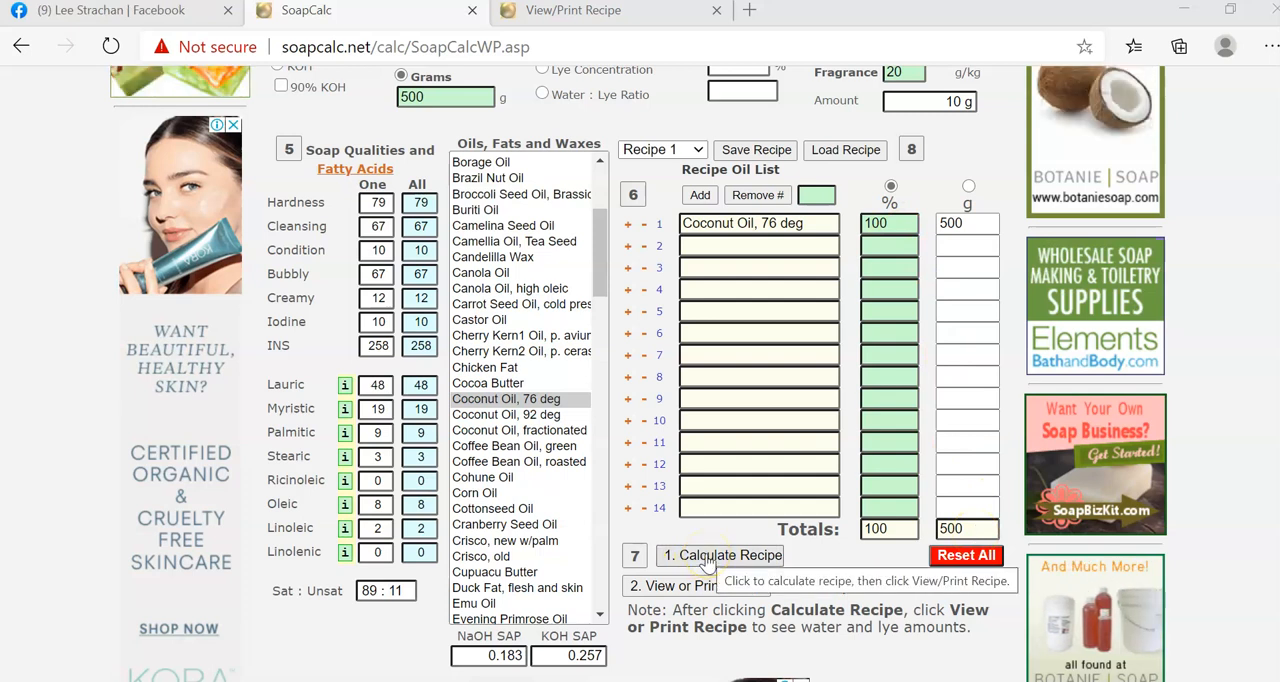
{"action": "left_click", "coordinate": [882, 198]}
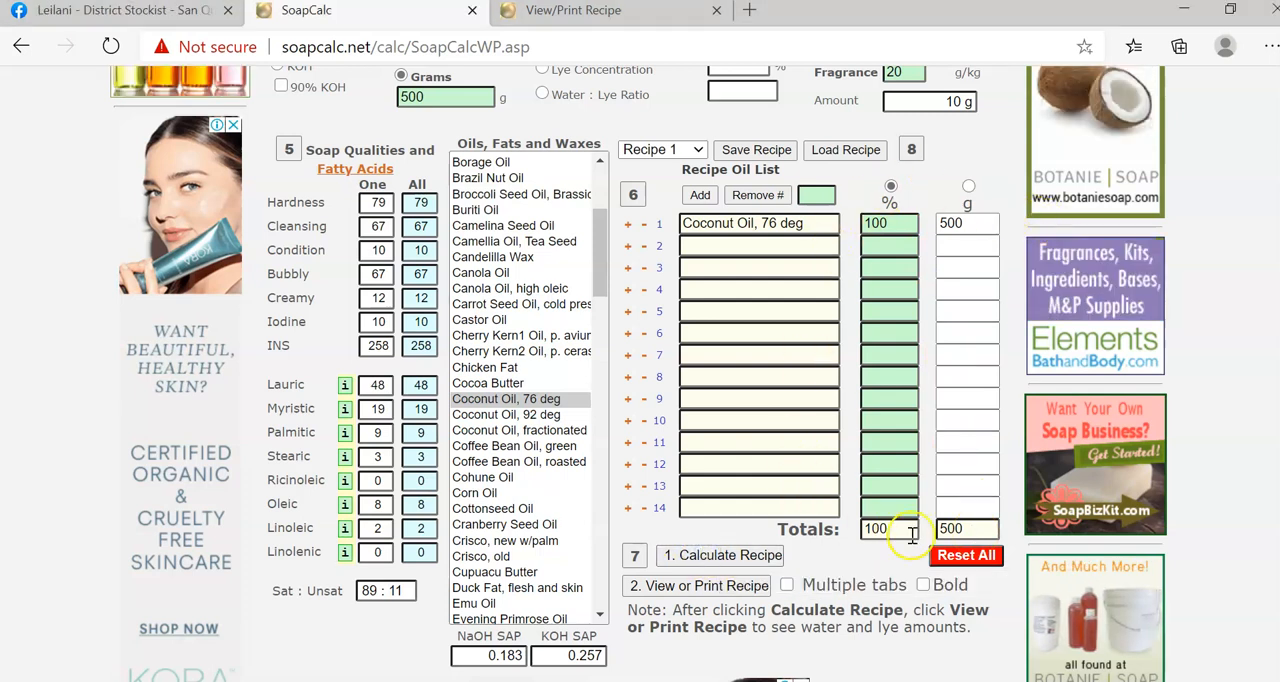
{"action": "left_click", "coordinate": [694, 590]}
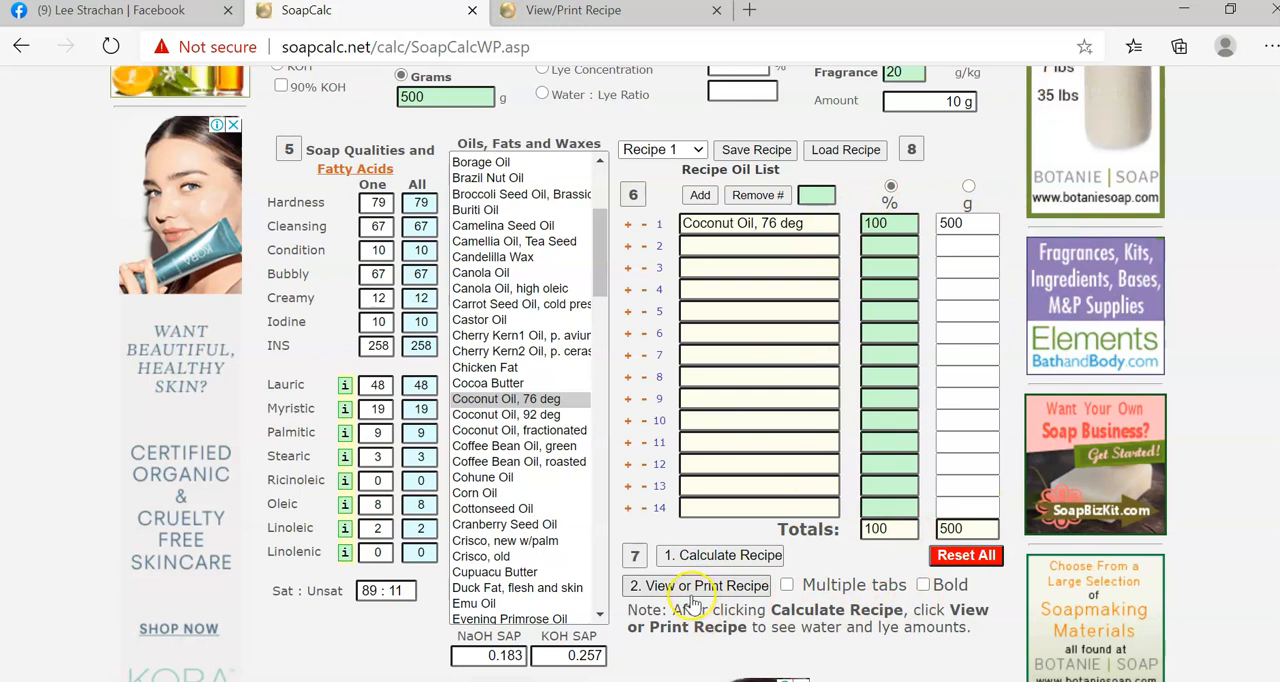
{"action": "left_click", "coordinate": [690, 590]}
{"action": "left_click", "coordinate": [1078, 344]}
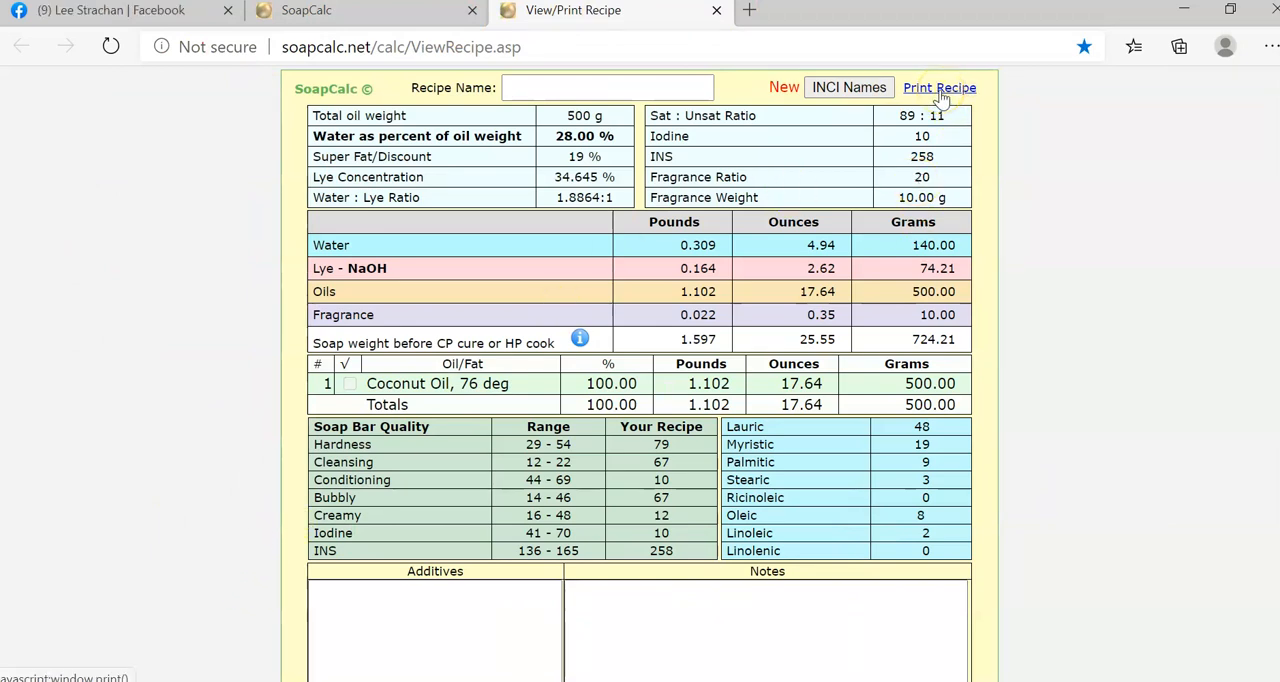
Name the recipe "Natural Sanitizing Soap Bar" on the recipe sheet.
{"action": "left_click_drag", "start_coordinate": [296, 88], "coordinate": [801, 556]}
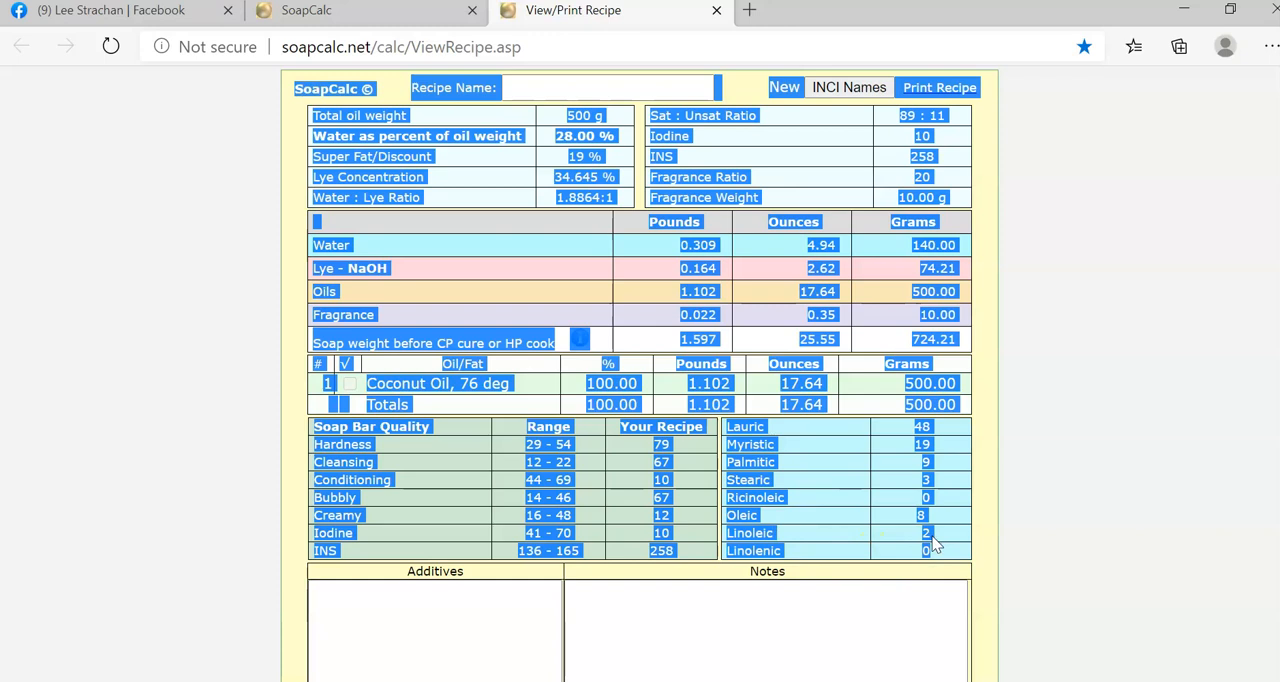
{"action": "left_click", "coordinate": [538, 89]}
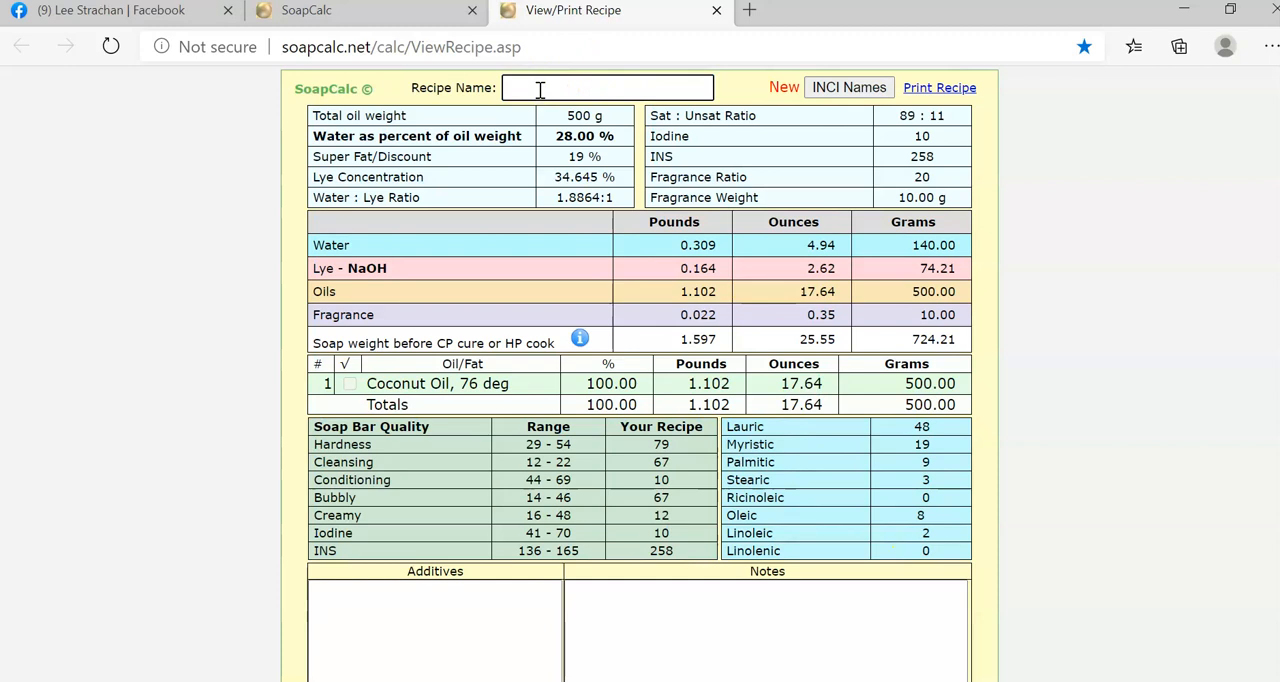
{"action": "left_click", "coordinate": [538, 78]}
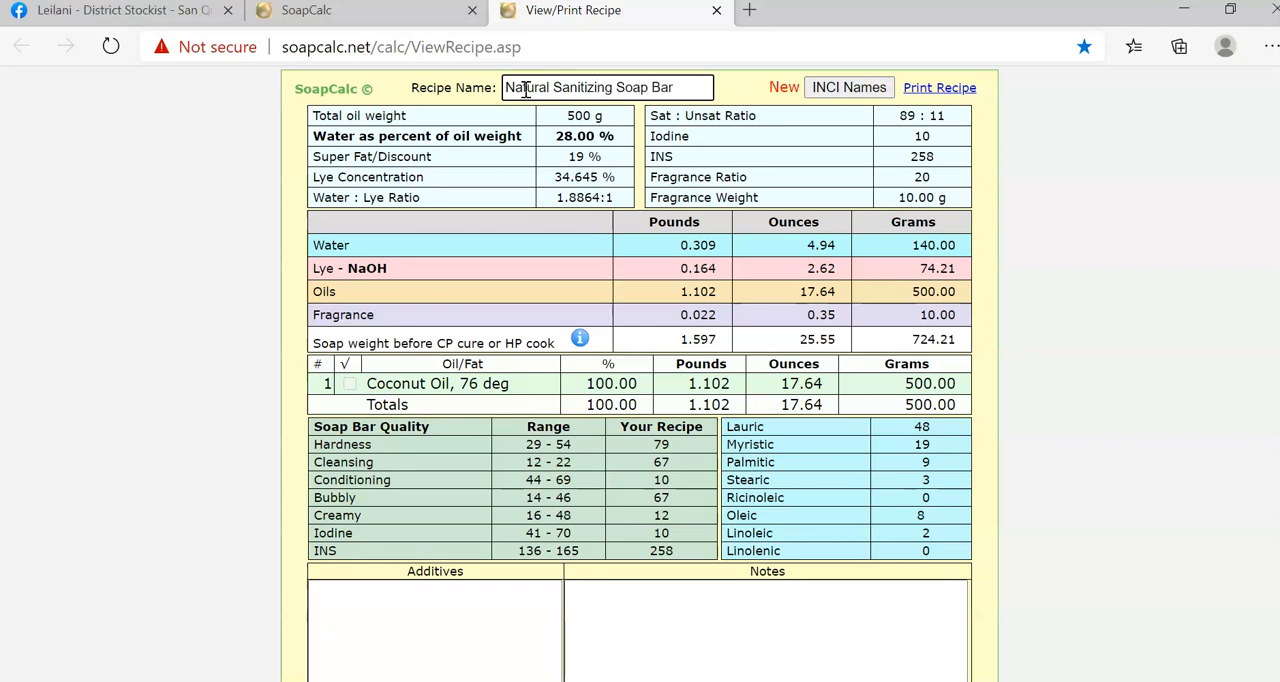
Examine the total oil weight, the oil total in grams, the NaOH lye amount and the listed oil on the recipe sheet.
{"action": "left_click", "coordinate": [566, 118]}
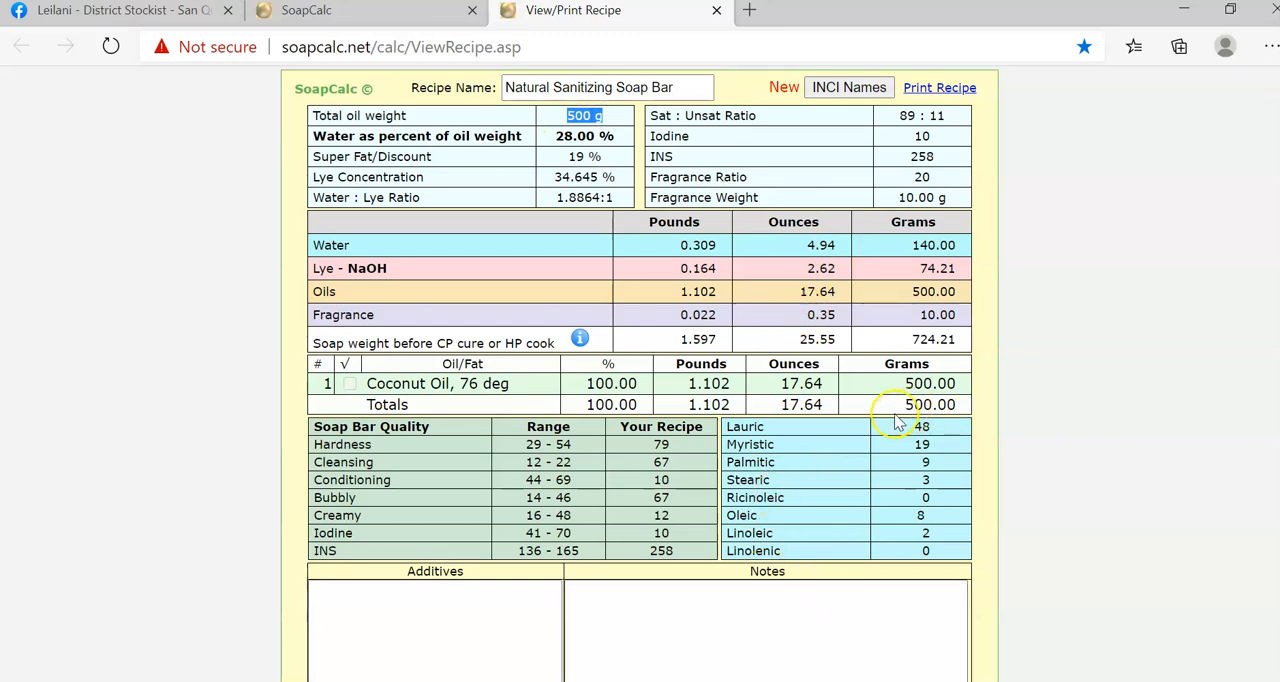
{"action": "left_click_drag", "start_coordinate": [905, 402], "coordinate": [940, 398]}
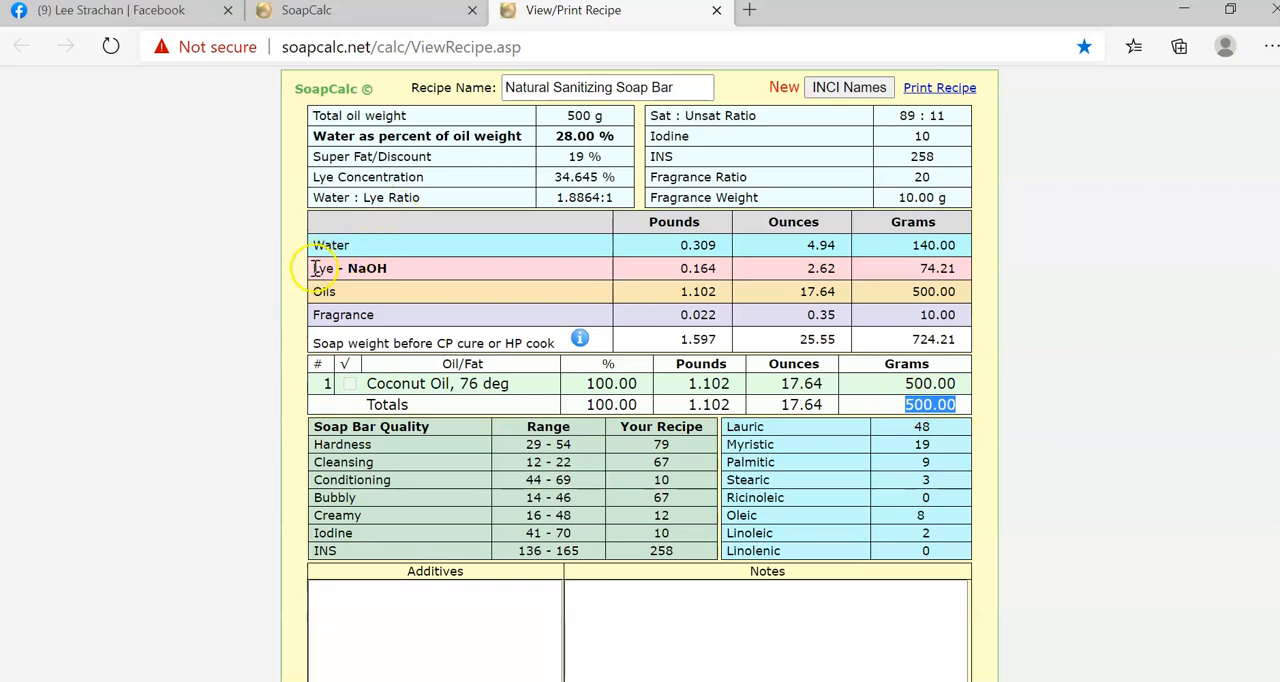
{"action": "left_click_drag", "start_coordinate": [313, 268], "coordinate": [400, 272]}
{"action": "left_click_drag", "start_coordinate": [903, 268], "coordinate": [966, 268]}
{"action": "left_click", "coordinate": [960, 268]}
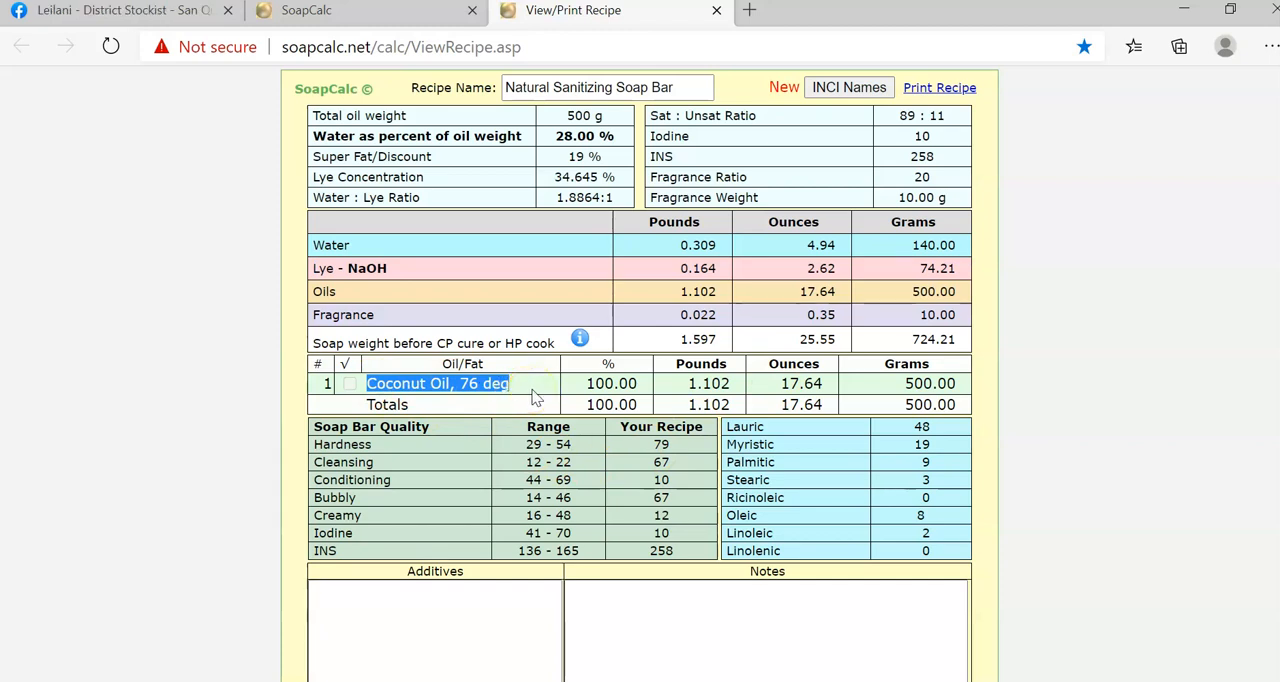
Go back to the calculator and set the share of Coconut Oil, 76 deg to 50%.
{"action": "left_click", "coordinate": [412, 14]}
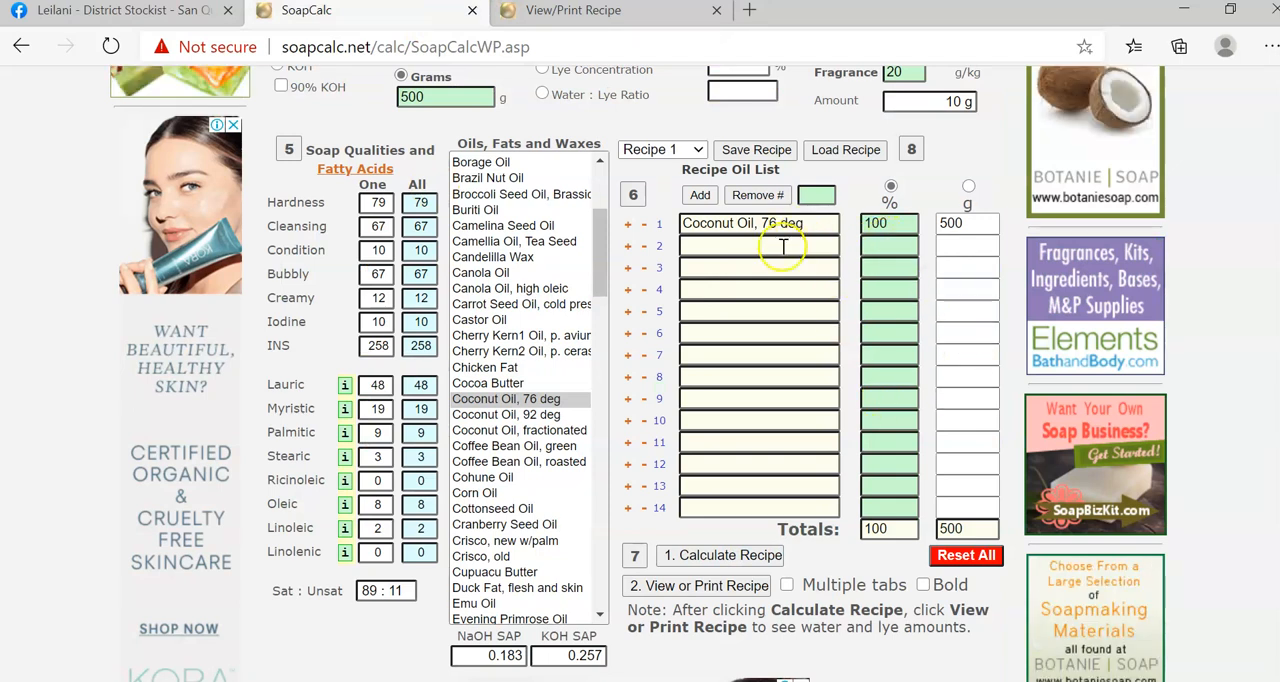
{"action": "key", "text": "BackSpace"}
{"action": "key", "text": "BackSpace"}
{"action": "key", "text": "BackSpace"}
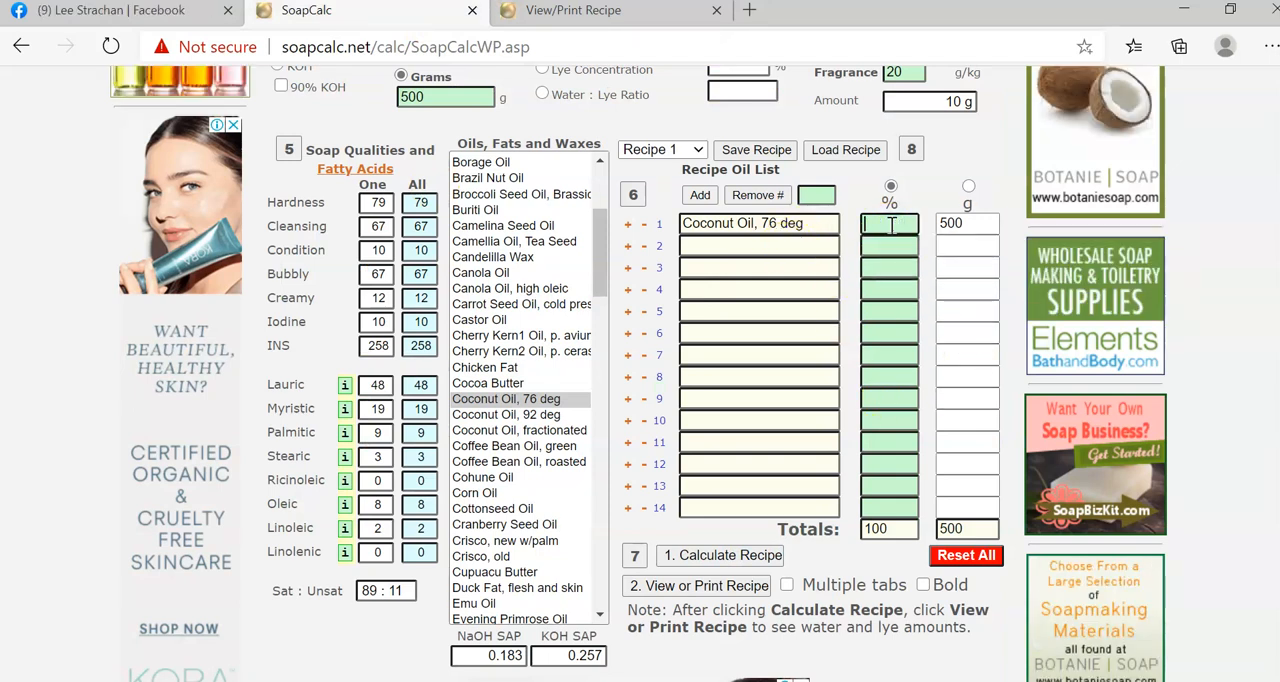
{"action": "type", "text": "50"}
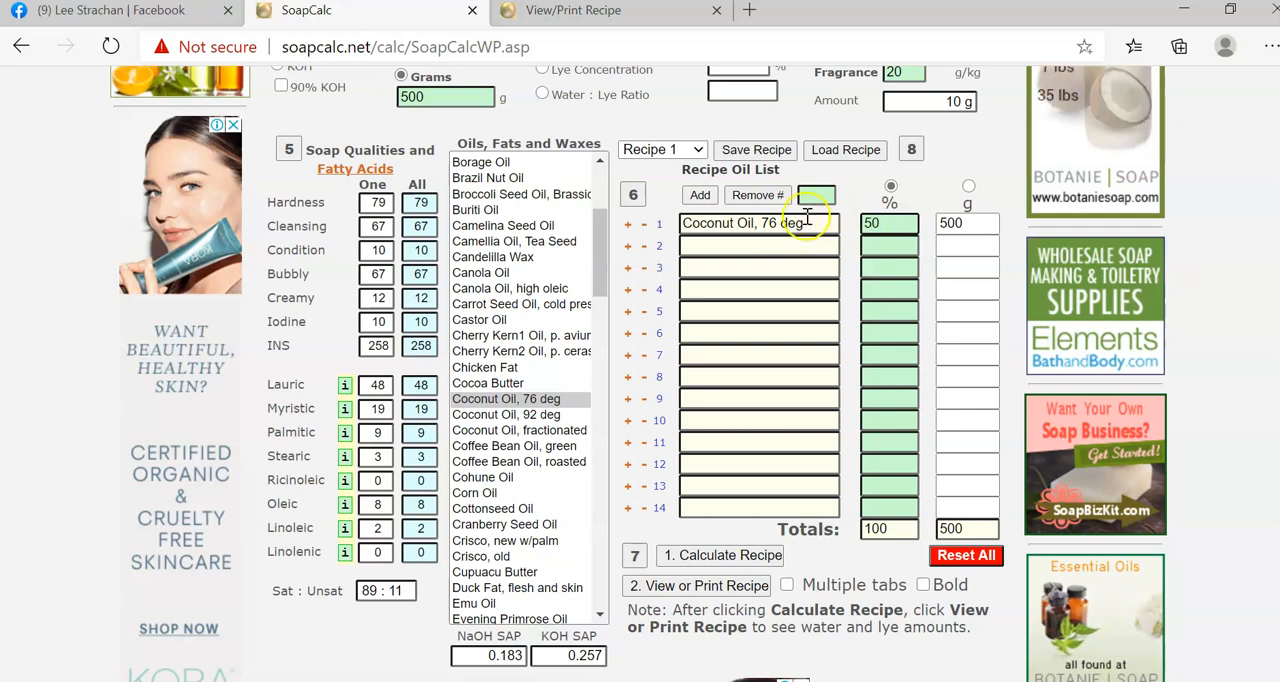
Add Castor Oil as the second oil in the recipe and set its share to 20%.
{"action": "left_click", "coordinate": [748, 244]}
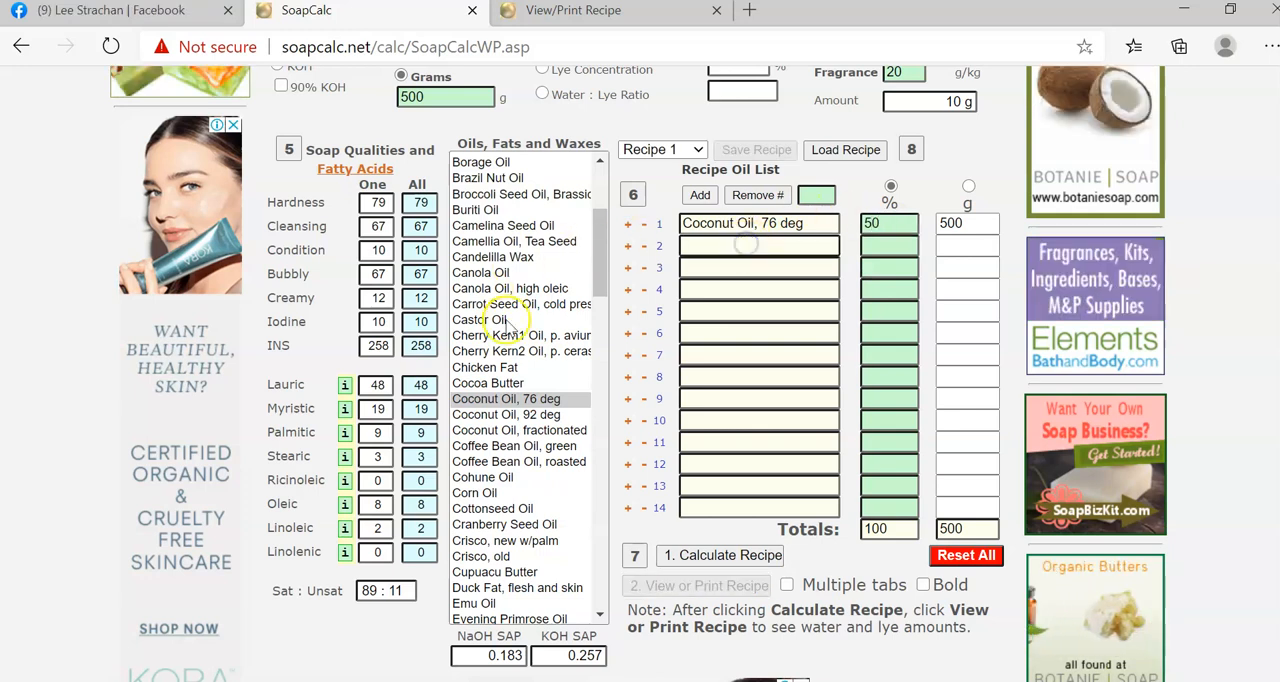
{"action": "left_click", "coordinate": [487, 321]}
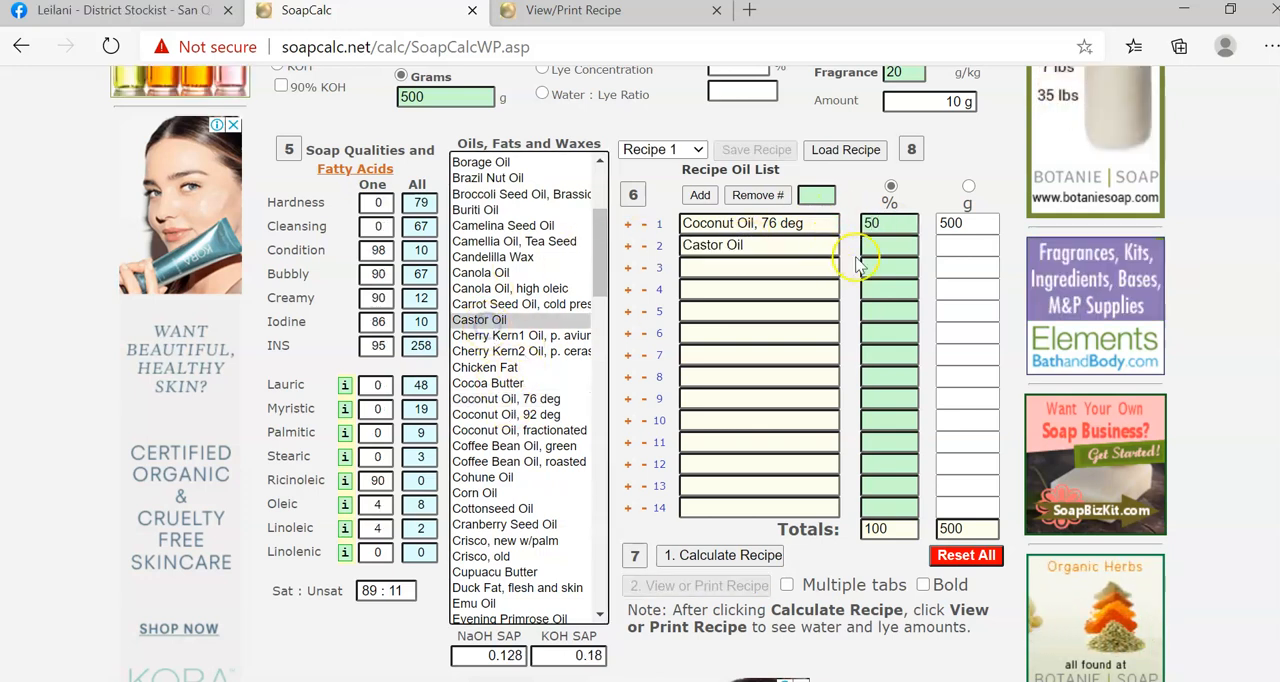
{"action": "left_click", "coordinate": [890, 244]}
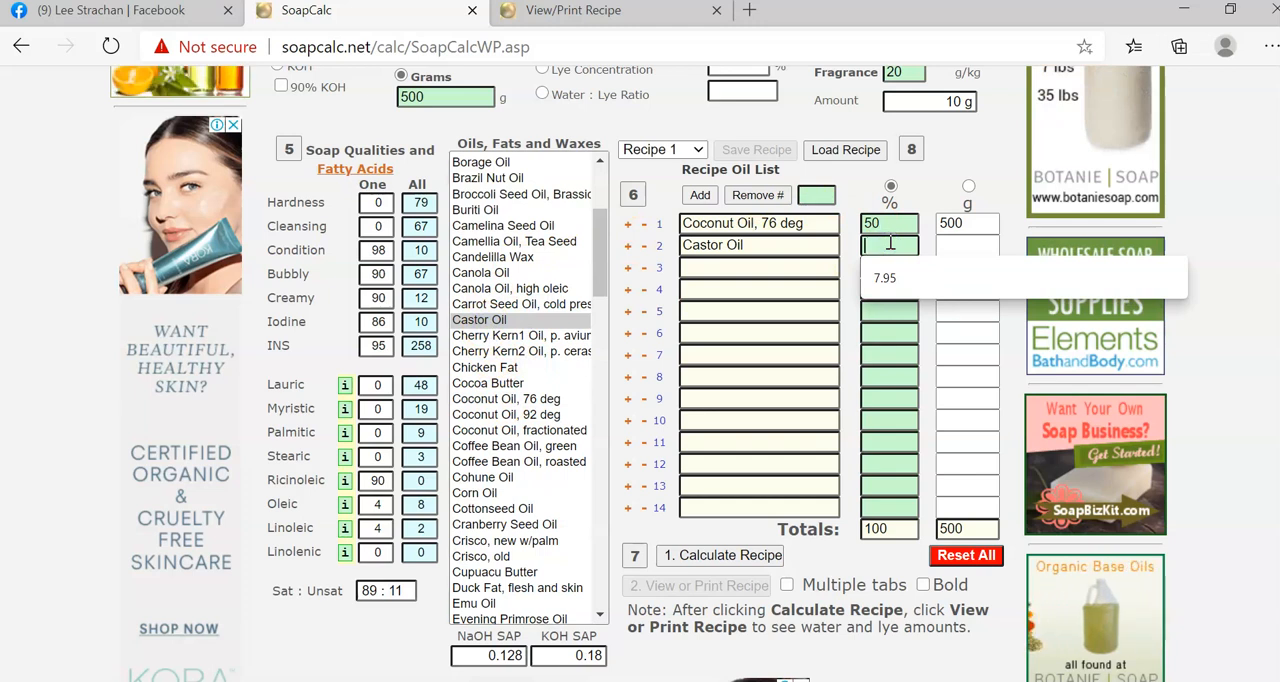
{"action": "type", "text": "20"}
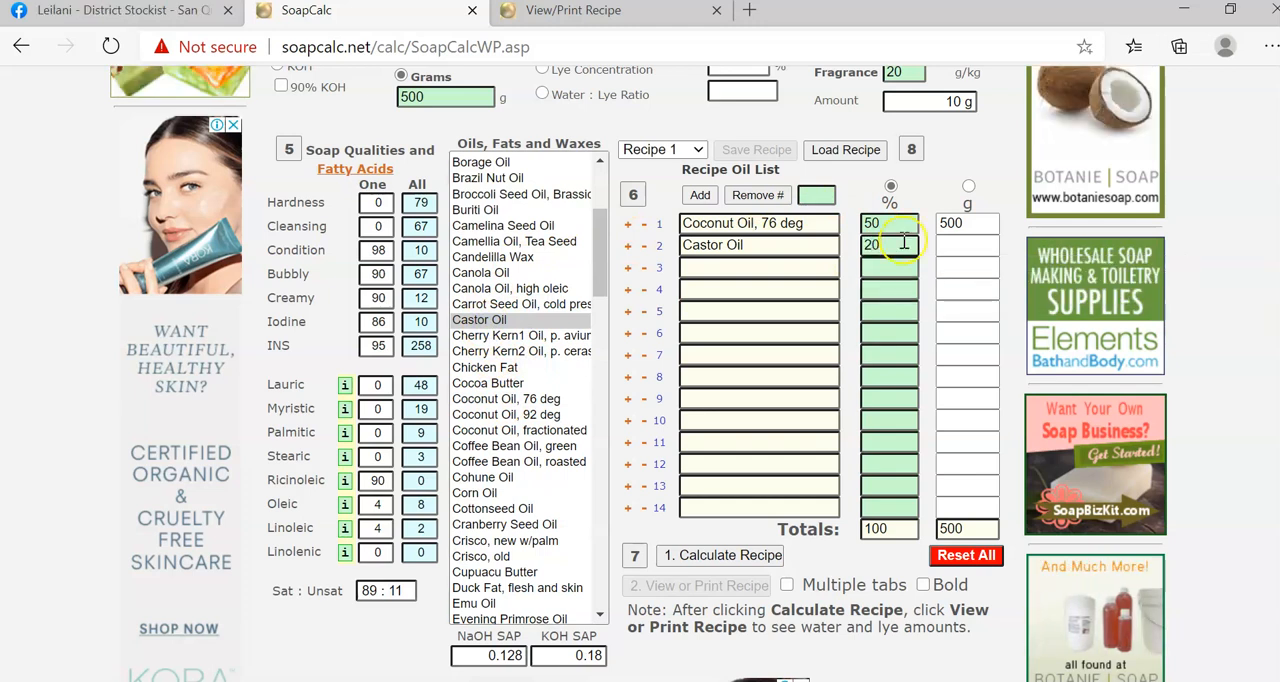
Add Palm Oil as the third oil in the recipe and set its share to 30%.
{"action": "left_click", "coordinate": [760, 272]}
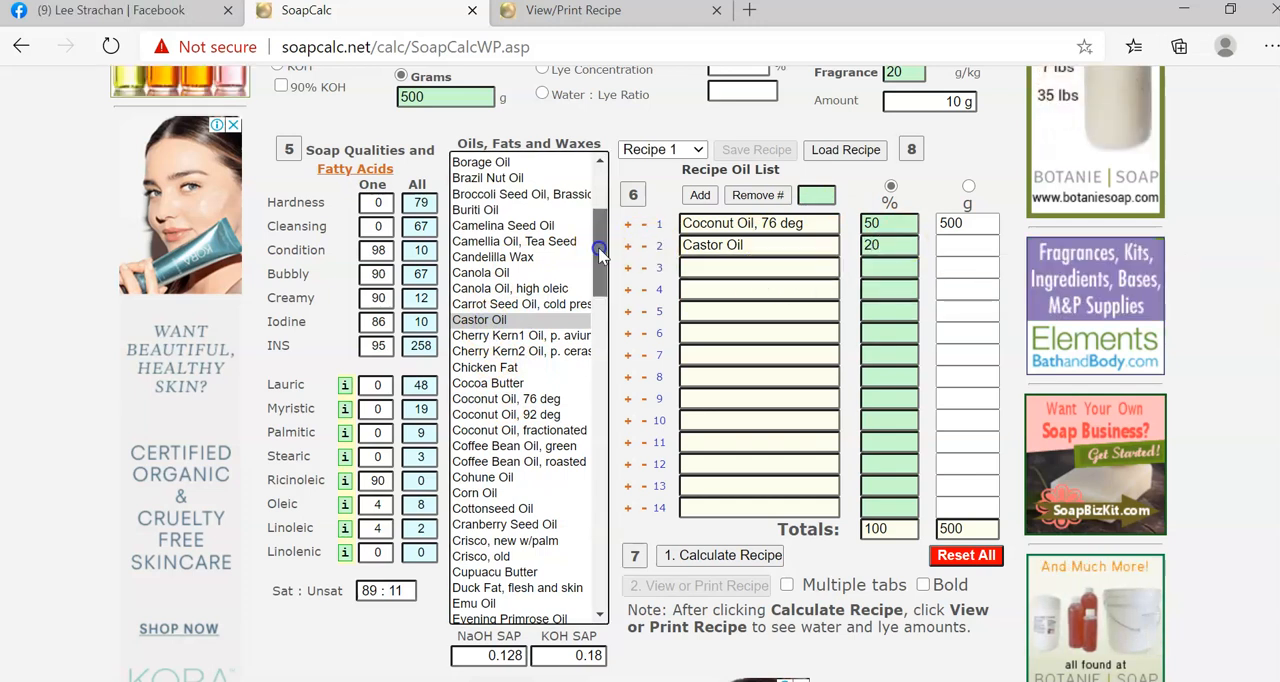
{"action": "left_click_drag", "start_coordinate": [600, 256], "coordinate": [611, 417]}
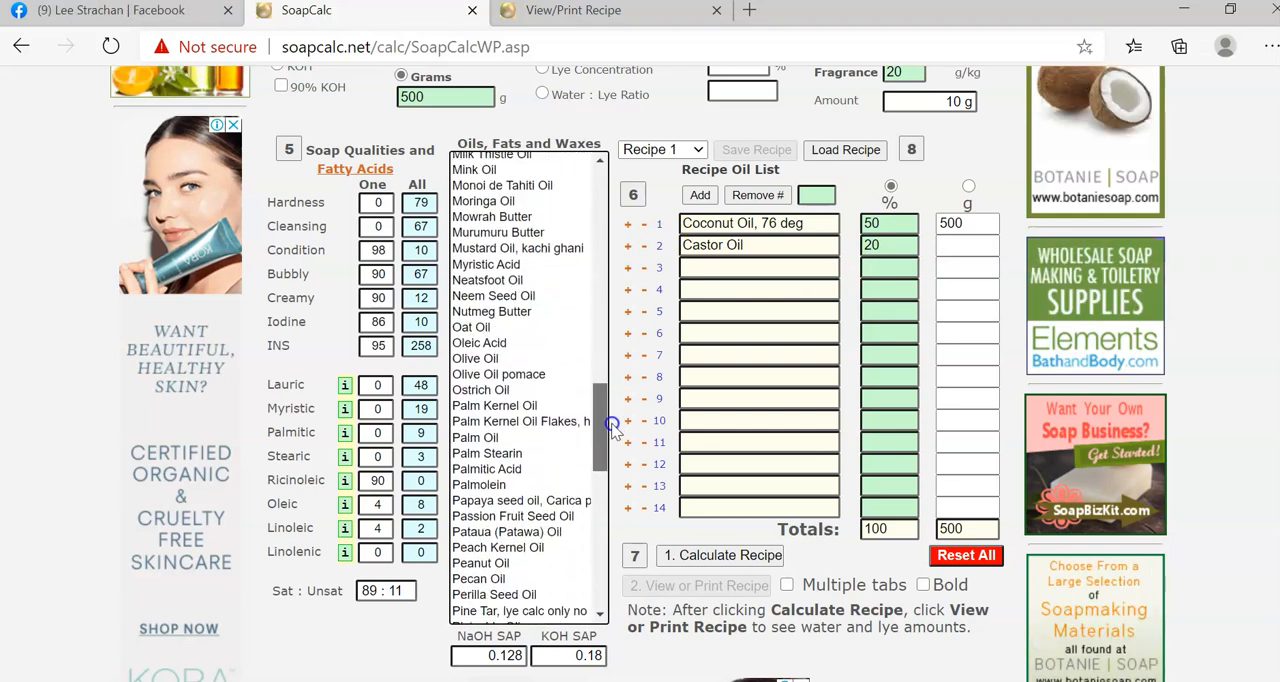
{"action": "left_click", "coordinate": [513, 438]}
{"action": "double_click", "coordinate": [513, 438]}
{"action": "left_click", "coordinate": [897, 266]}
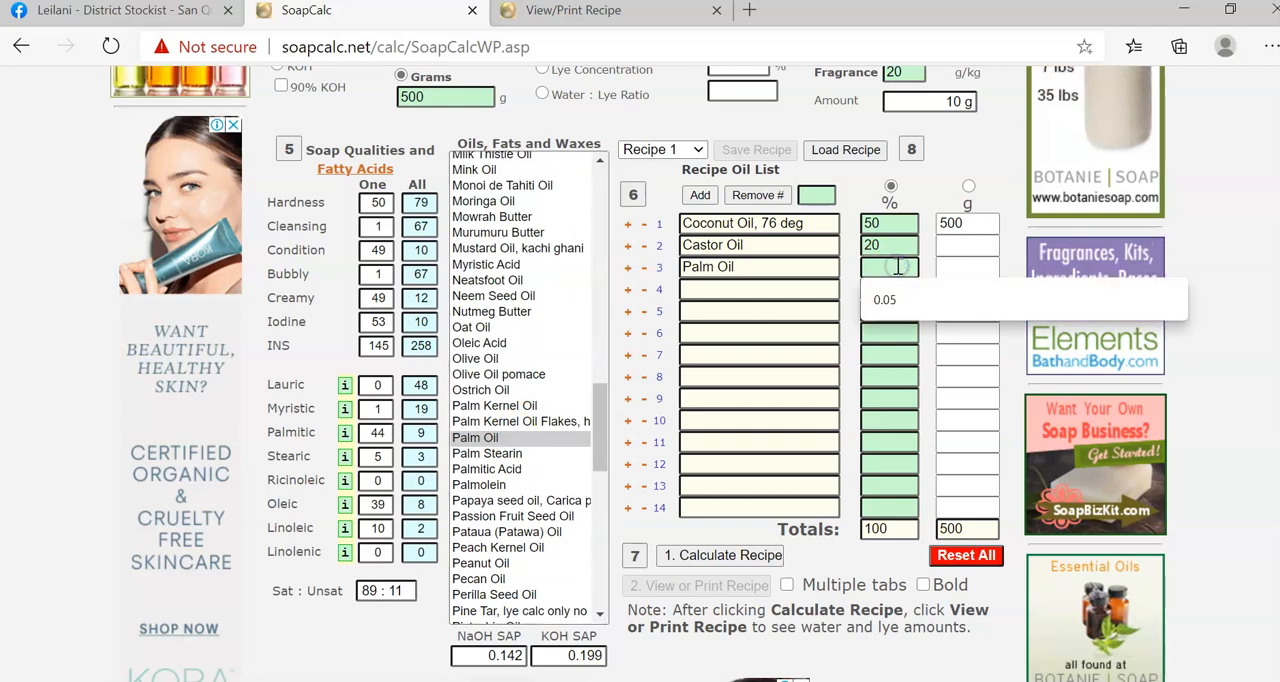
{"action": "type", "text": "30"}
Set the super fat to 10% and calculate the recipe with the coconut, castor and palm oils.
{"action": "scroll", "coordinate": [908, 300], "scroll_direction": "up", "scroll_amount": 2}
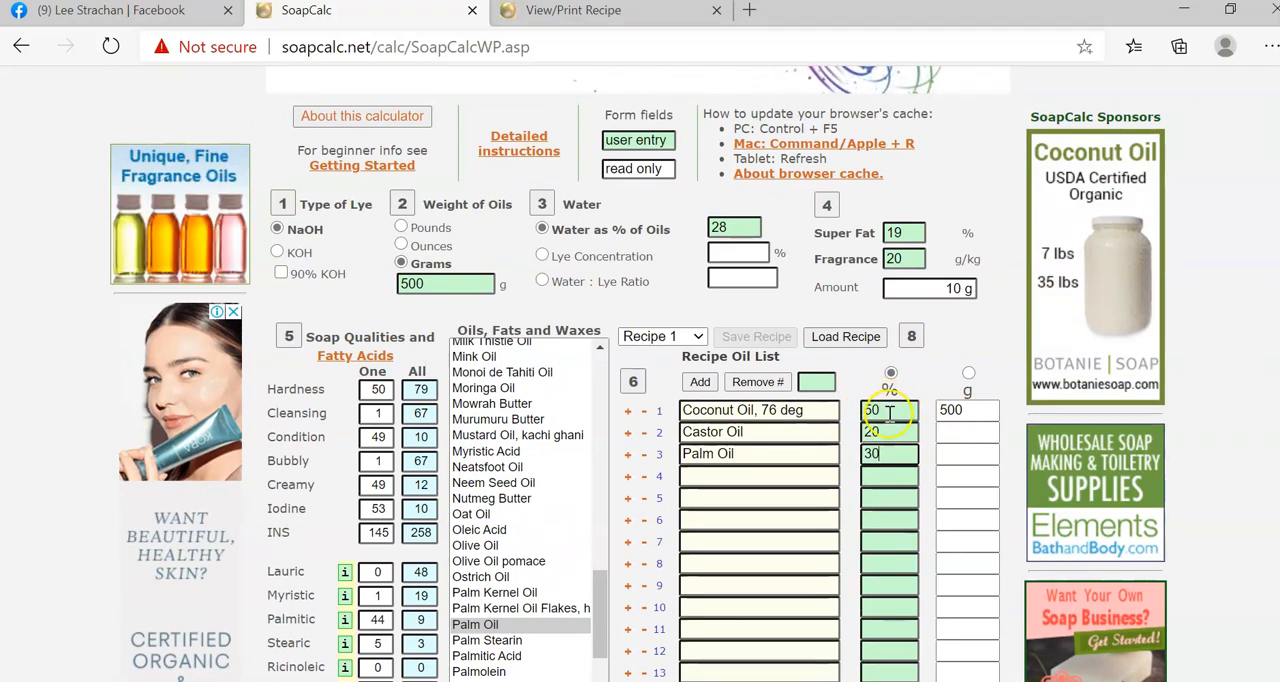
{"action": "left_click", "coordinate": [918, 232]}
{"action": "double_click", "coordinate": [918, 232]}
{"action": "key", "text": "BackSpace"}
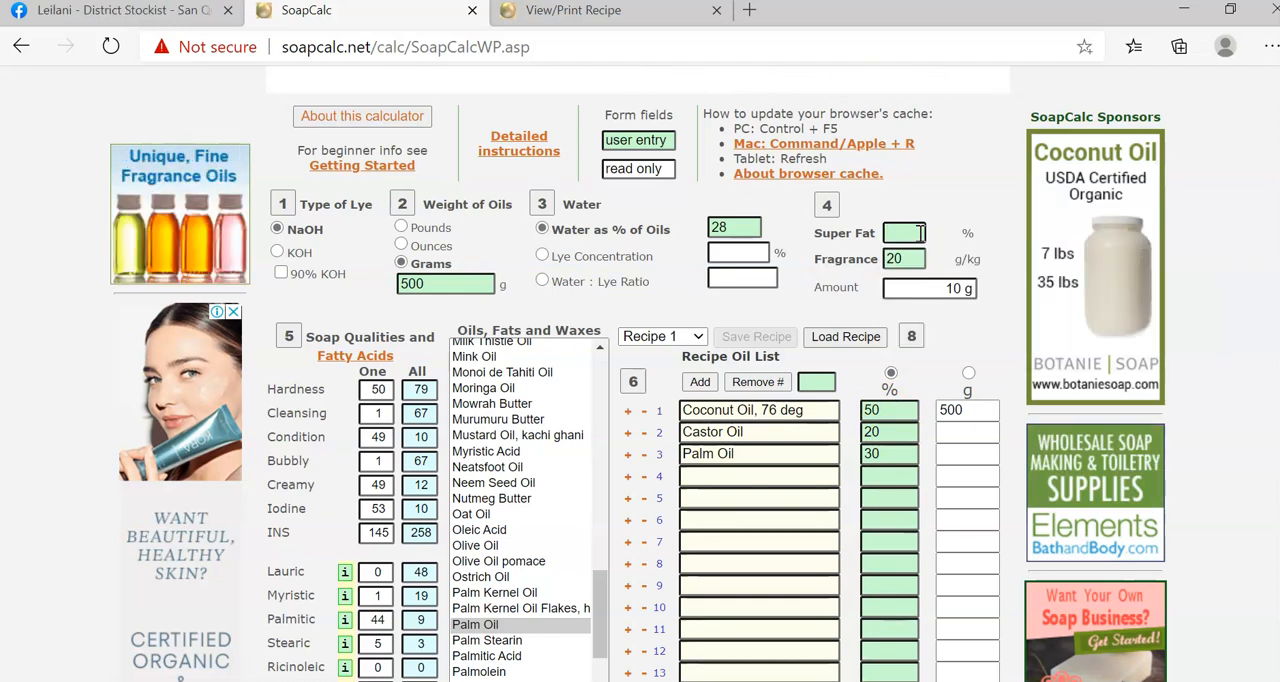
{"action": "type", "text": "10"}
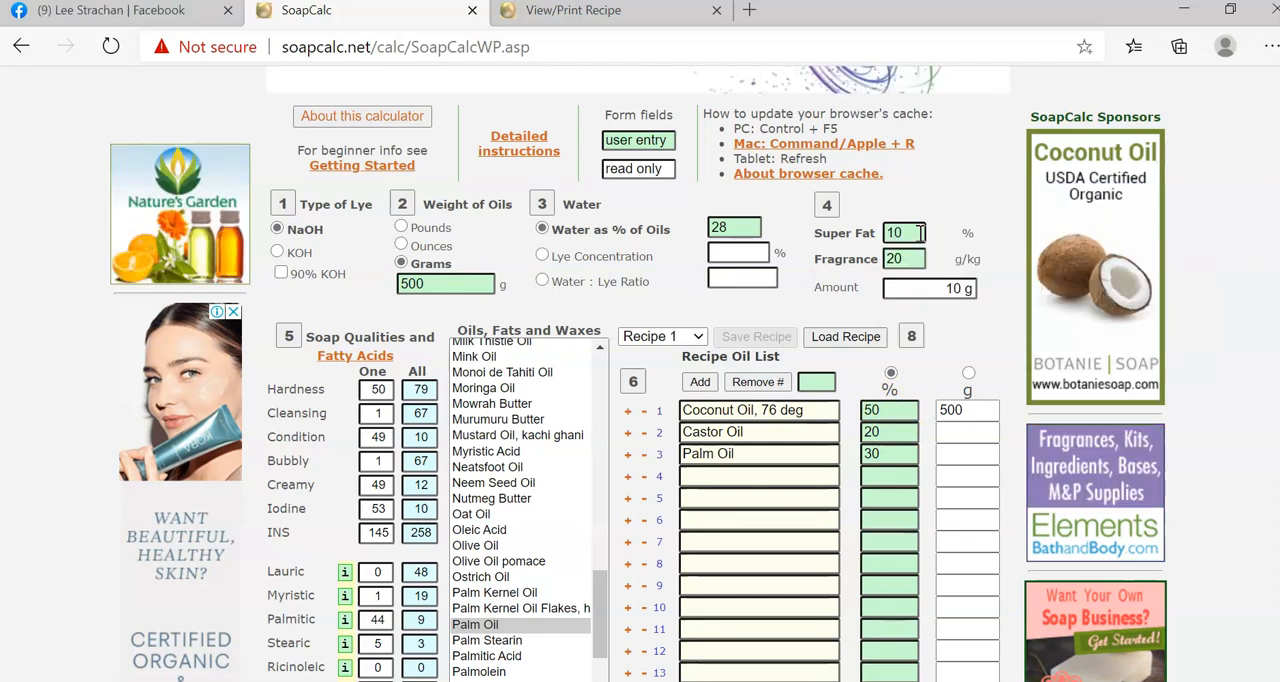
{"action": "scroll", "coordinate": [937, 377], "scroll_direction": "down", "scroll_amount": 3}
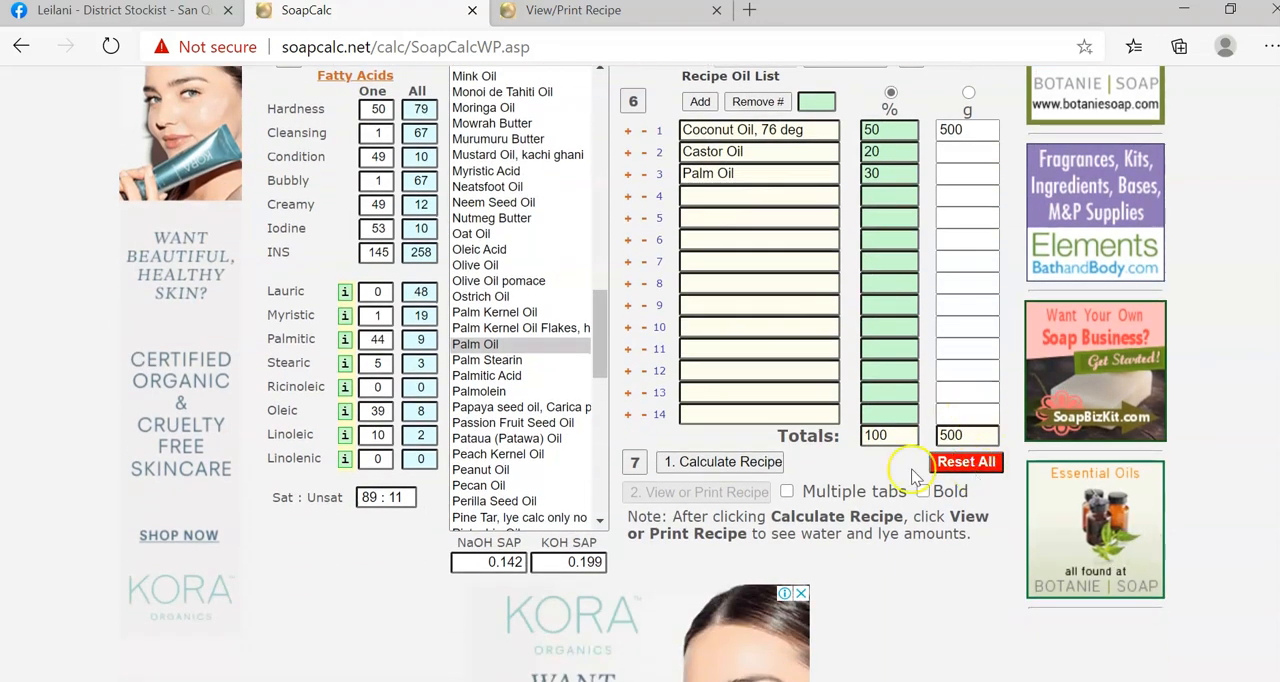
{"action": "left_click", "coordinate": [726, 462]}
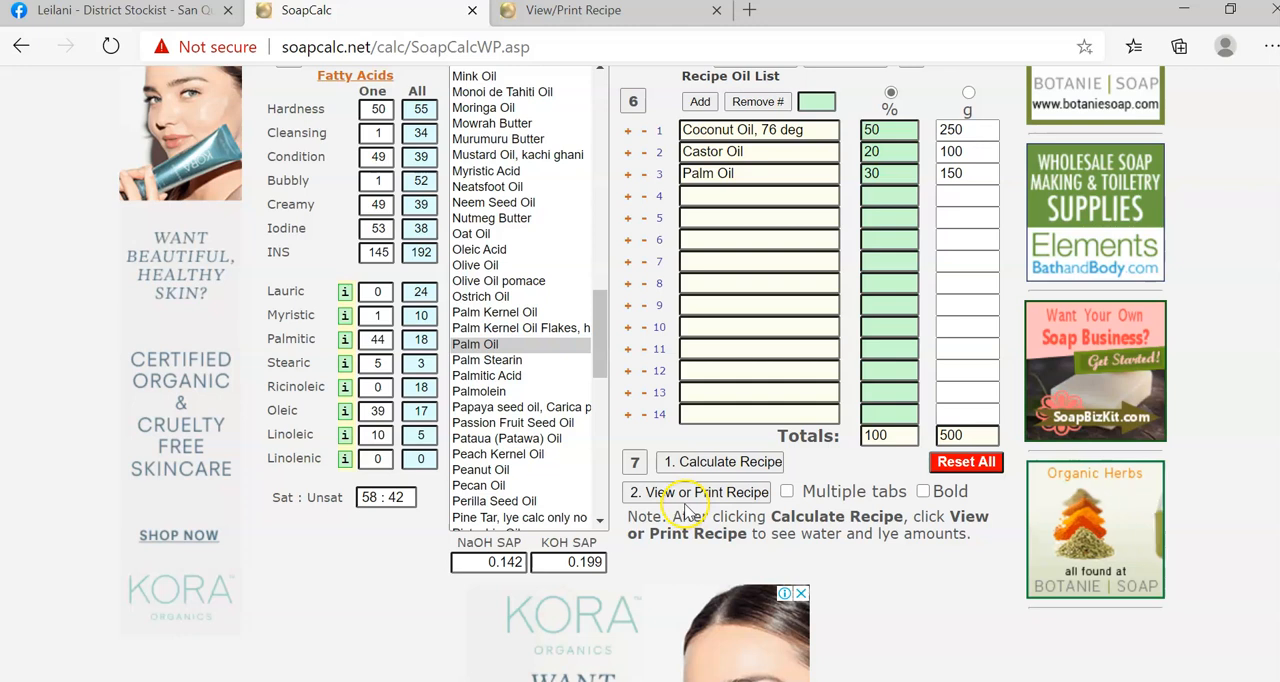
Check the recipe sheet already open, then enable the Multiple tabs option and open the three-oil recipe's sheet in a separate tab.
{"action": "left_click", "coordinate": [603, 20]}
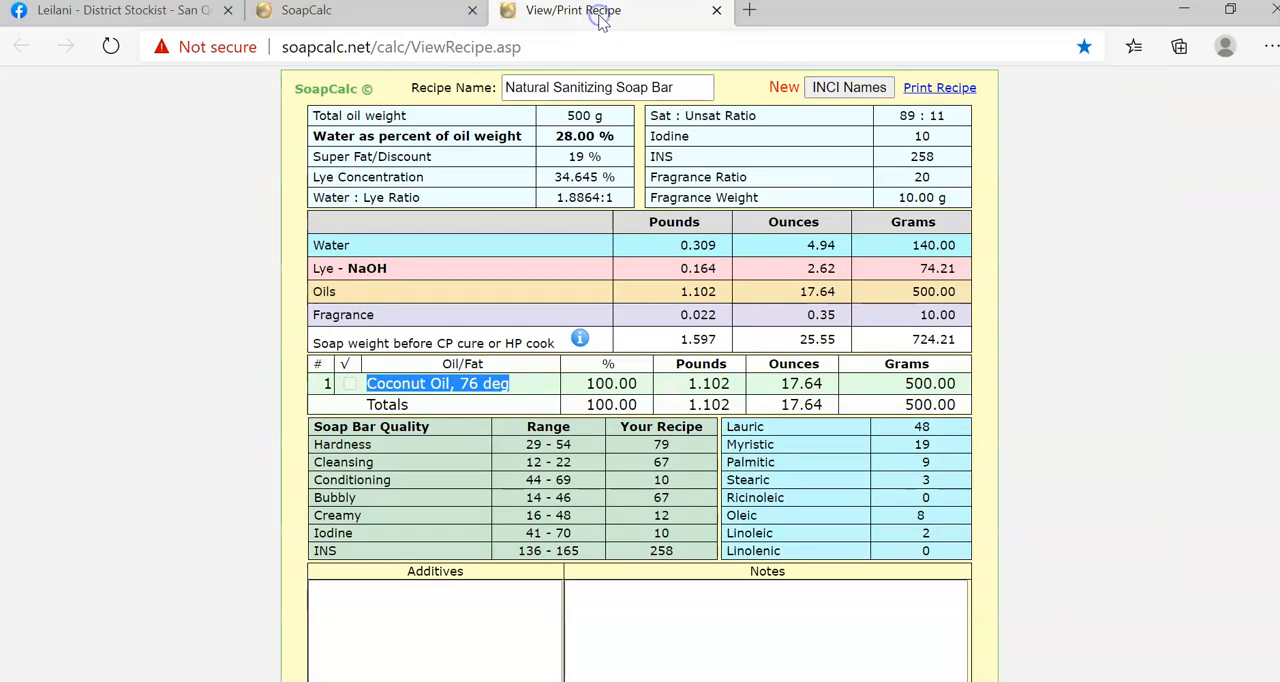
{"action": "left_click", "coordinate": [357, 18]}
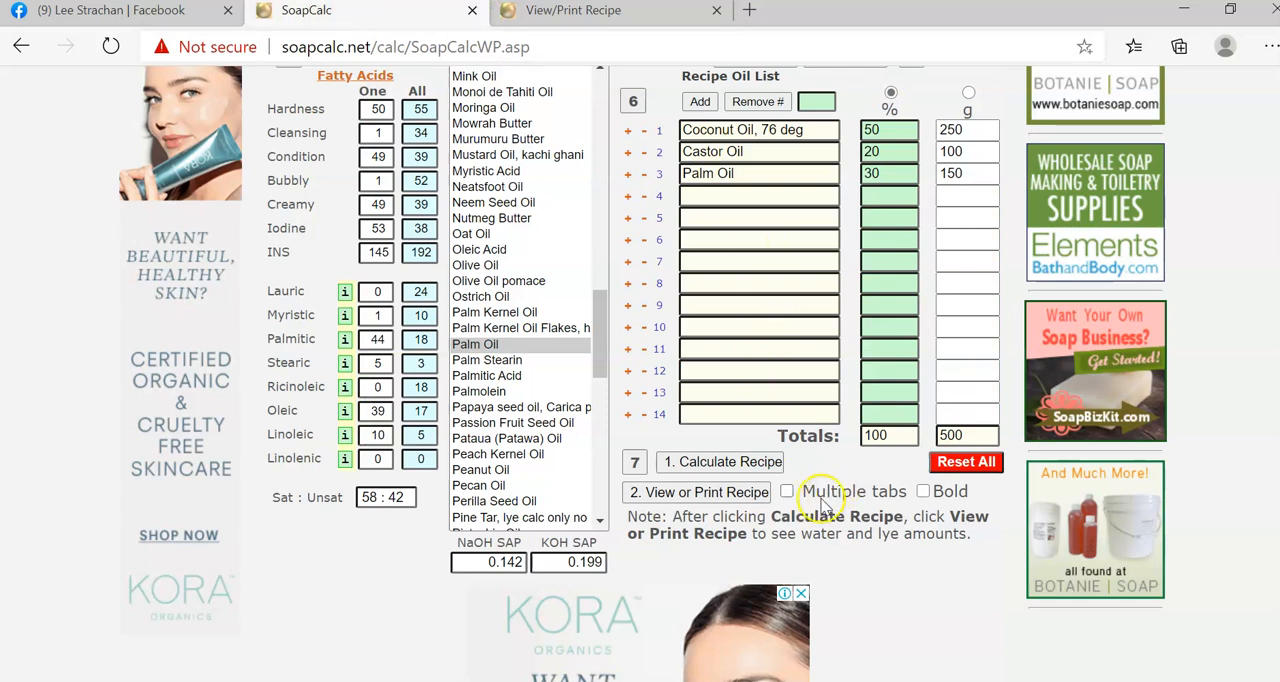
{"action": "left_click", "coordinate": [788, 492]}
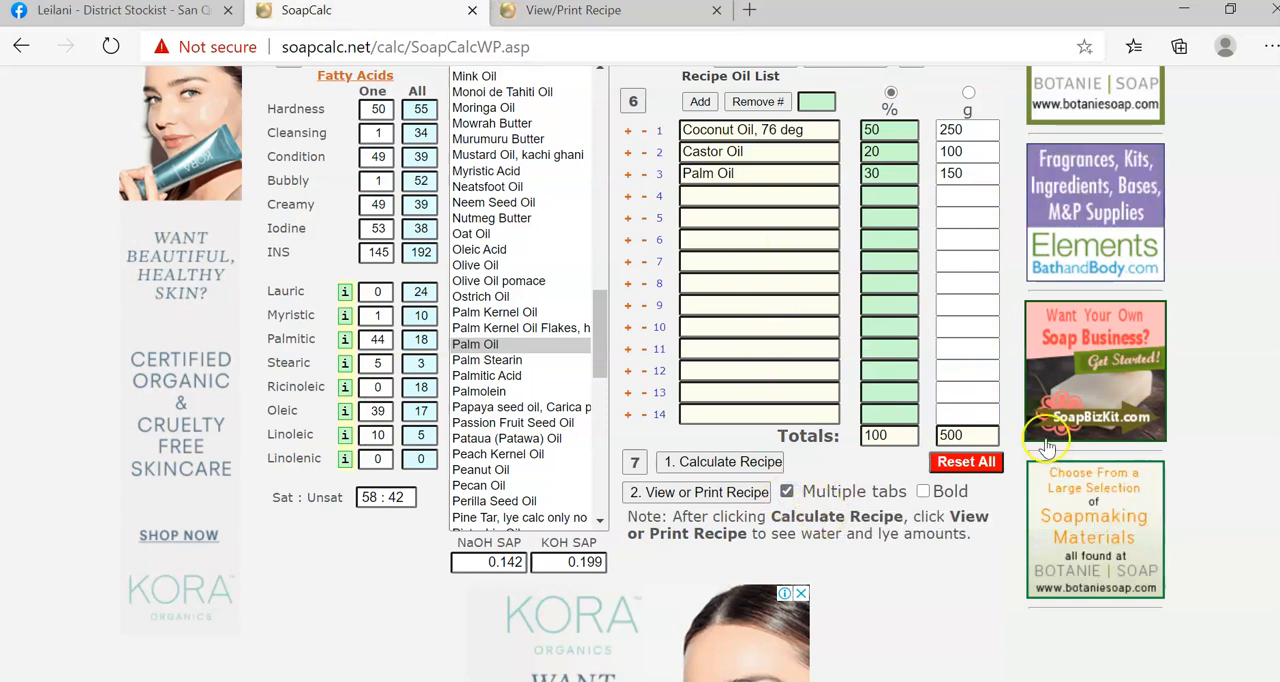
{"action": "left_click", "coordinate": [700, 492]}
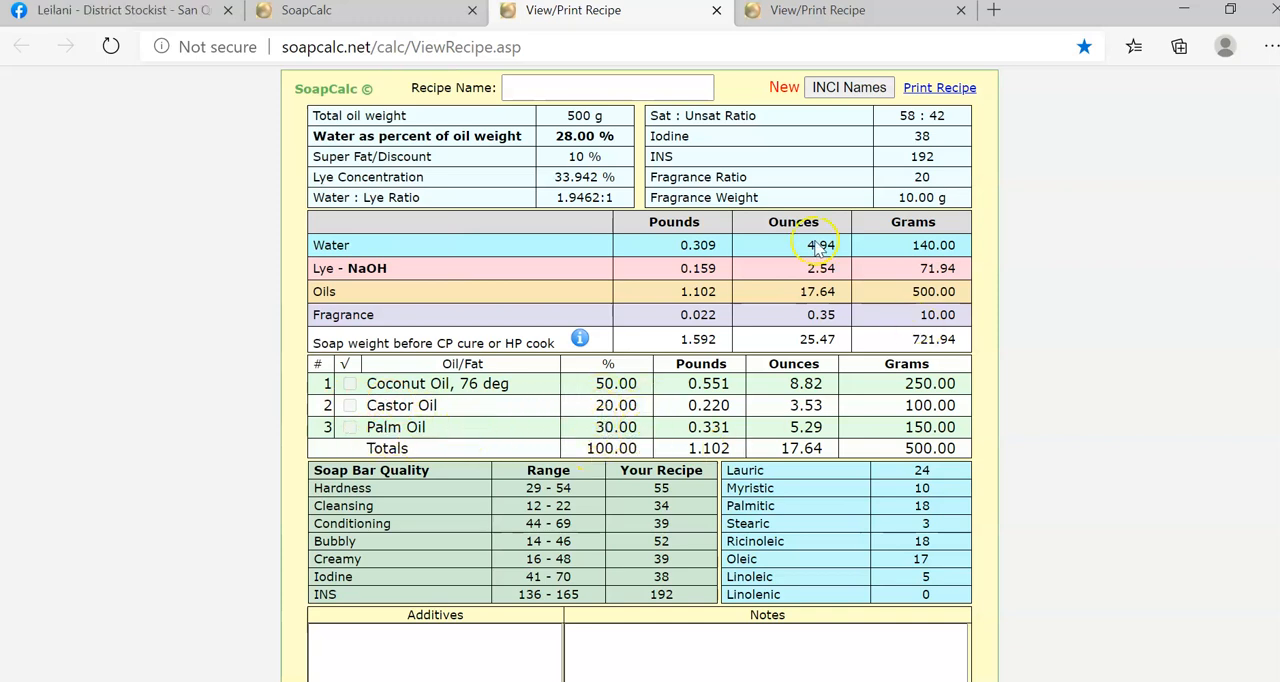
Compare the lye weight in grams between the three-oil recipe sheet and the Natural Sanitizing Soap Bar sheet.
{"action": "left_click_drag", "start_coordinate": [318, 268], "coordinate": [820, 243]}
{"action": "left_click", "coordinate": [955, 285]}
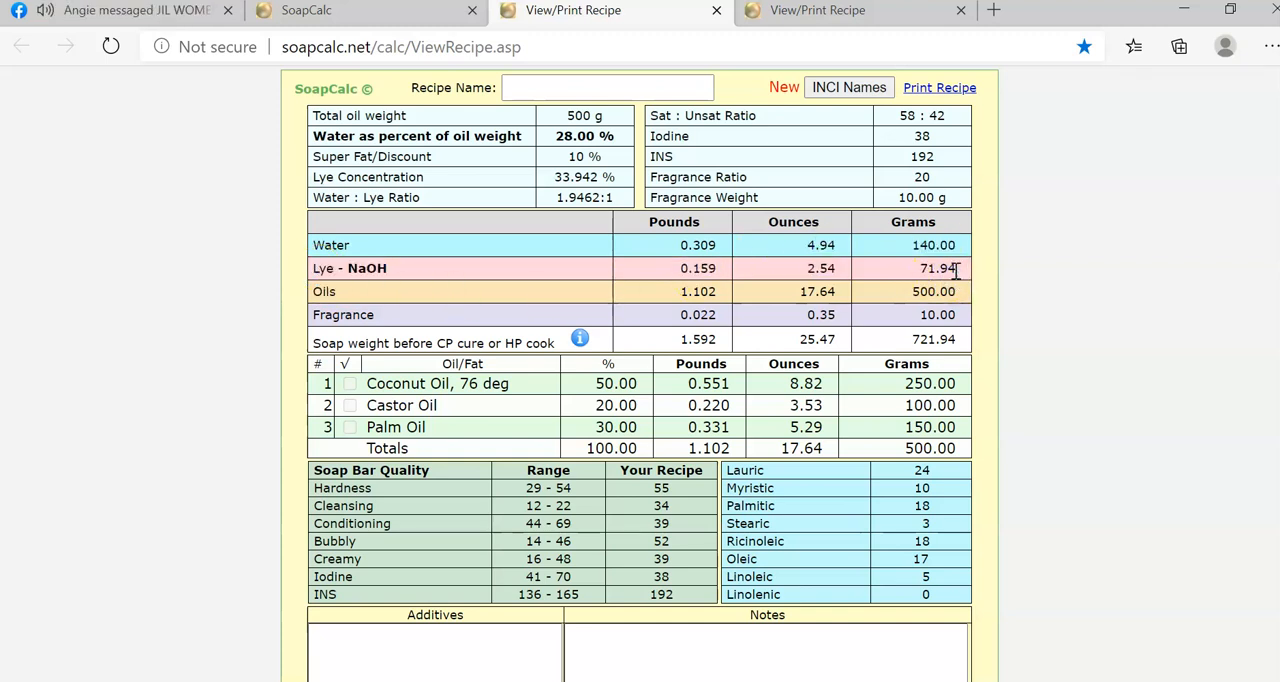
{"action": "left_click_drag", "start_coordinate": [955, 270], "coordinate": [920, 272]}
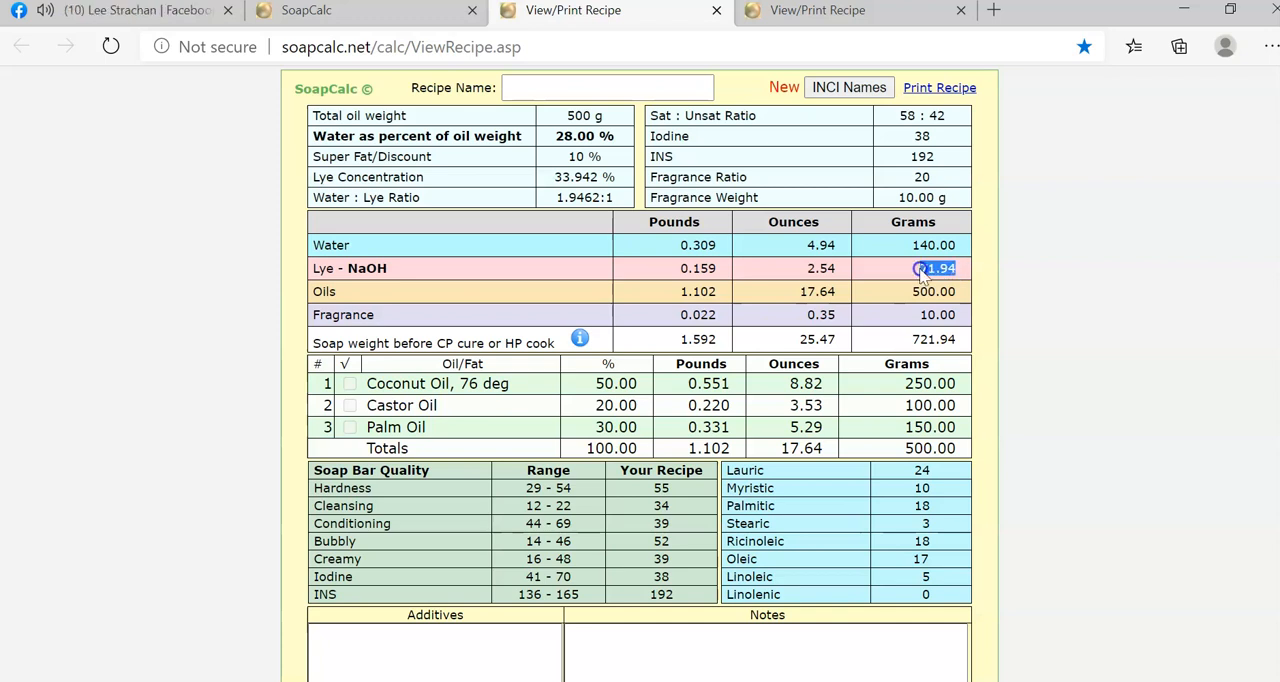
{"action": "left_click", "coordinate": [813, 14]}
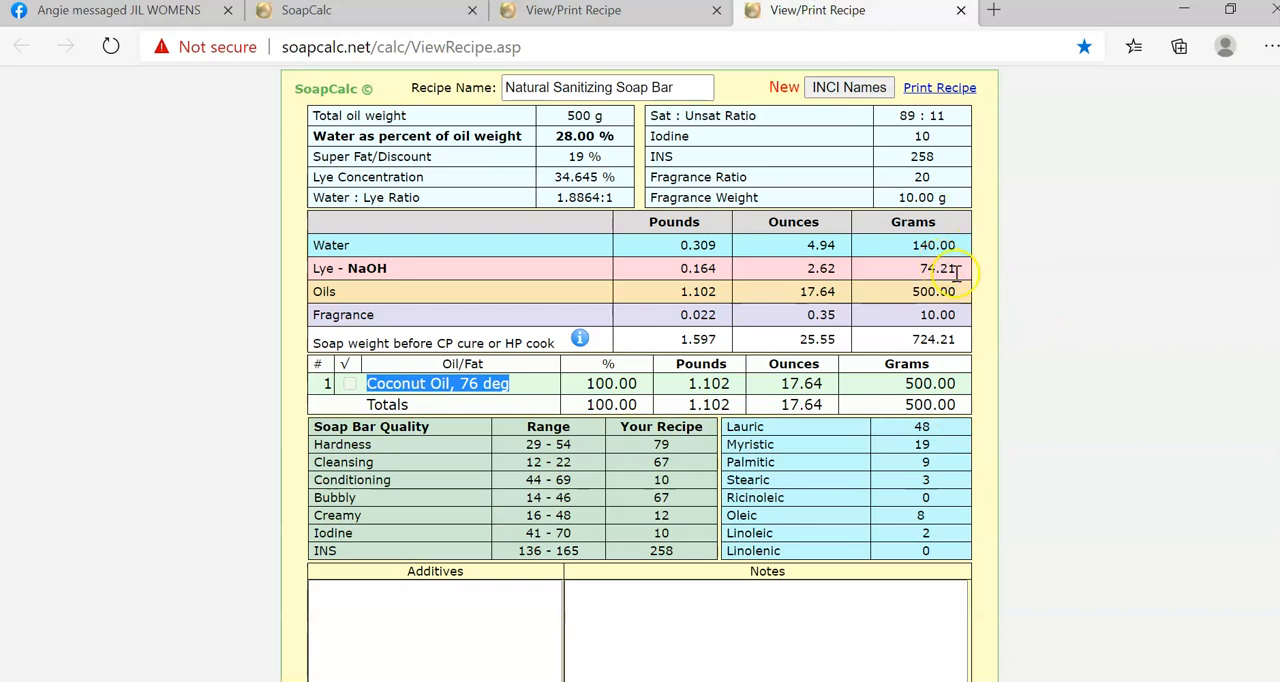
{"action": "left_click_drag", "start_coordinate": [957, 271], "coordinate": [916, 270]}
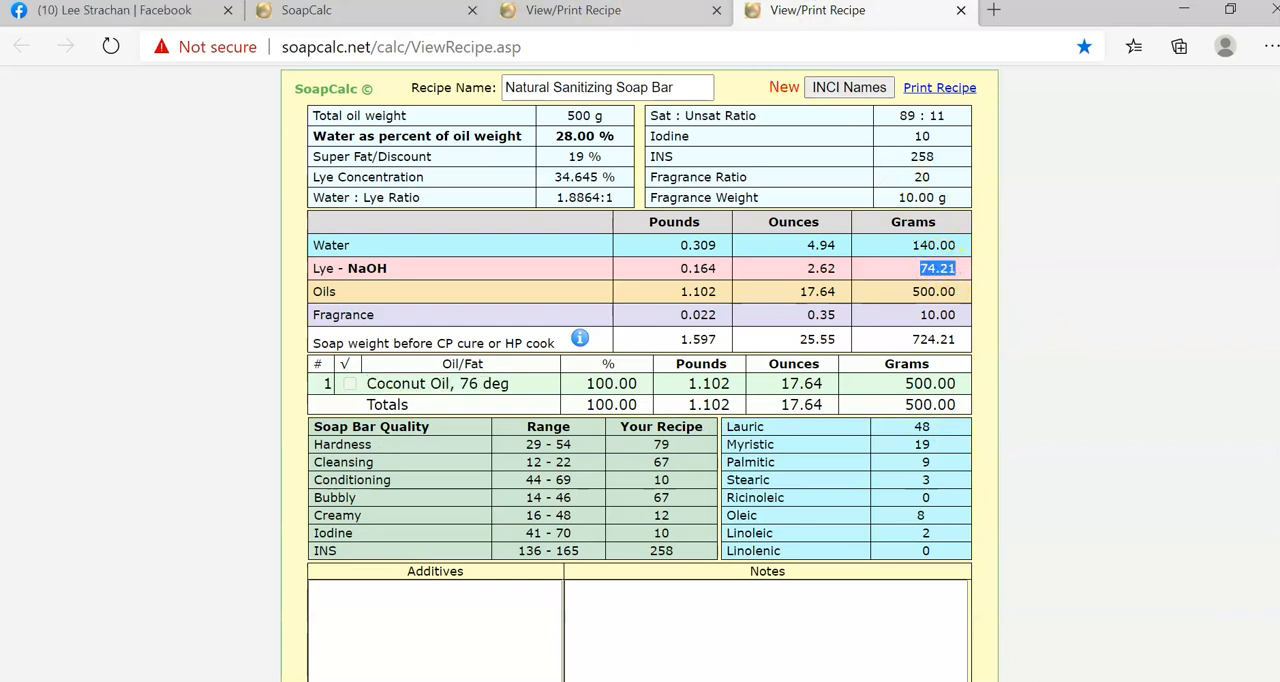
{"action": "left_click", "coordinate": [593, 14]}
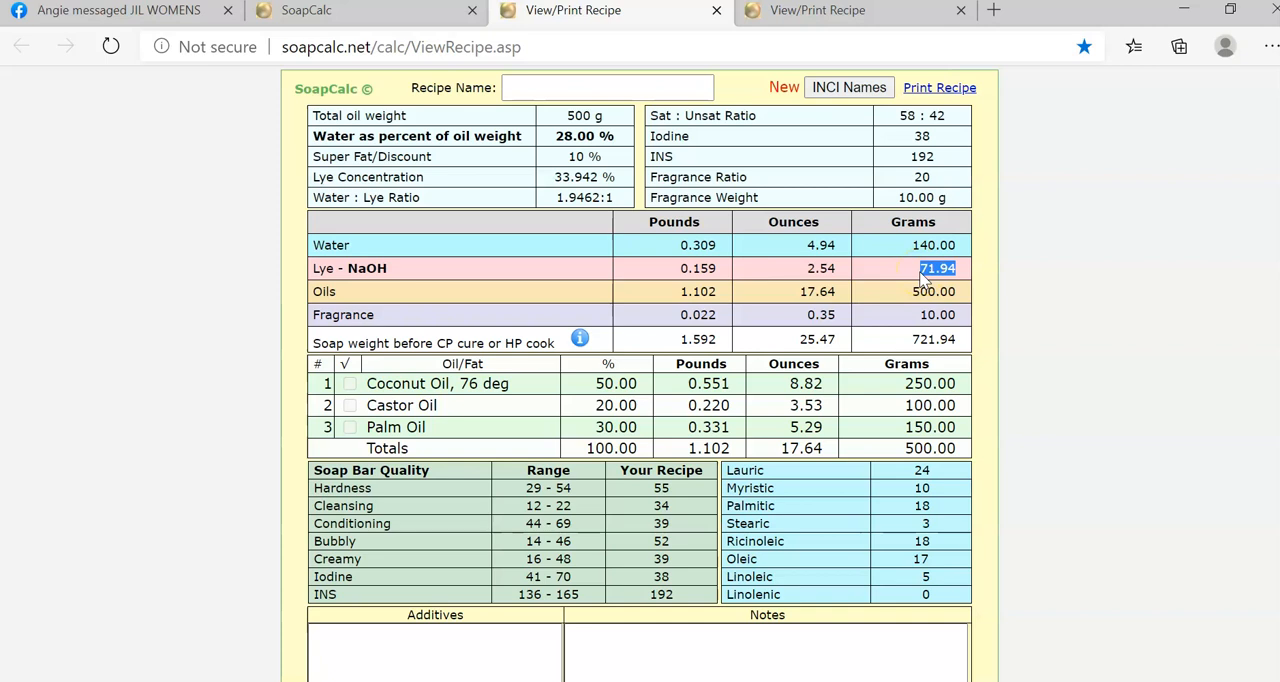
{"action": "left_click", "coordinate": [810, 12]}
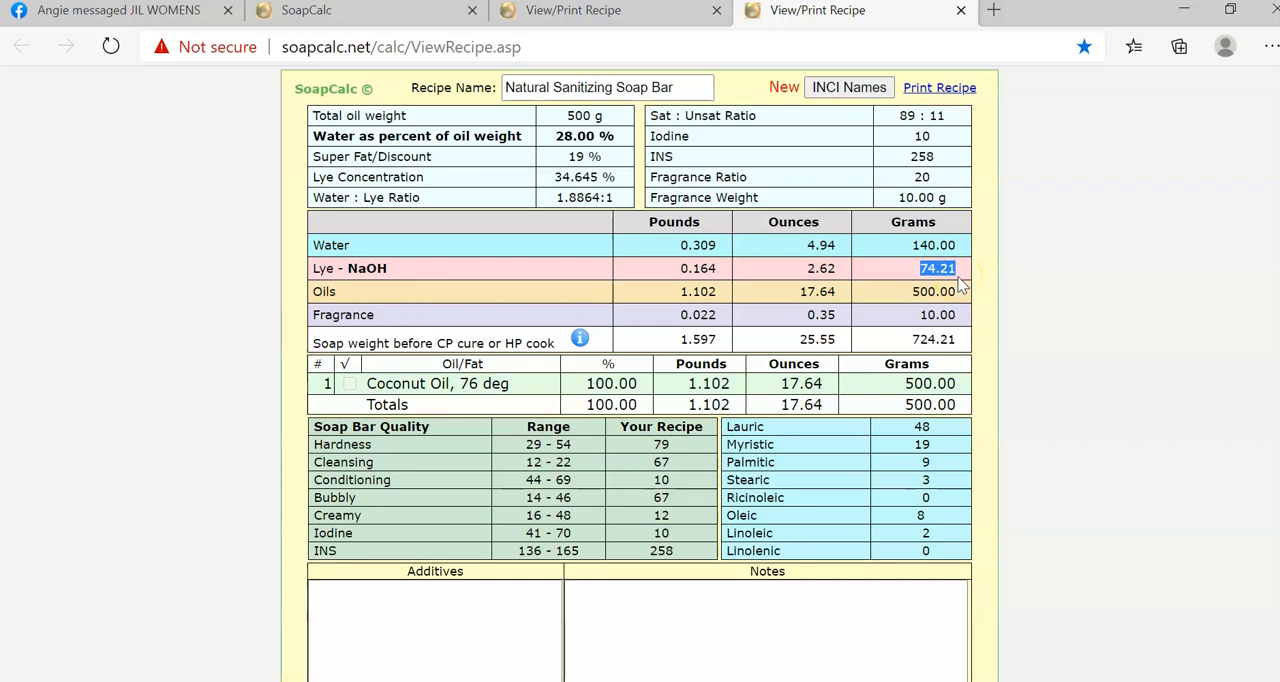
{"action": "left_click", "coordinate": [590, 12]}
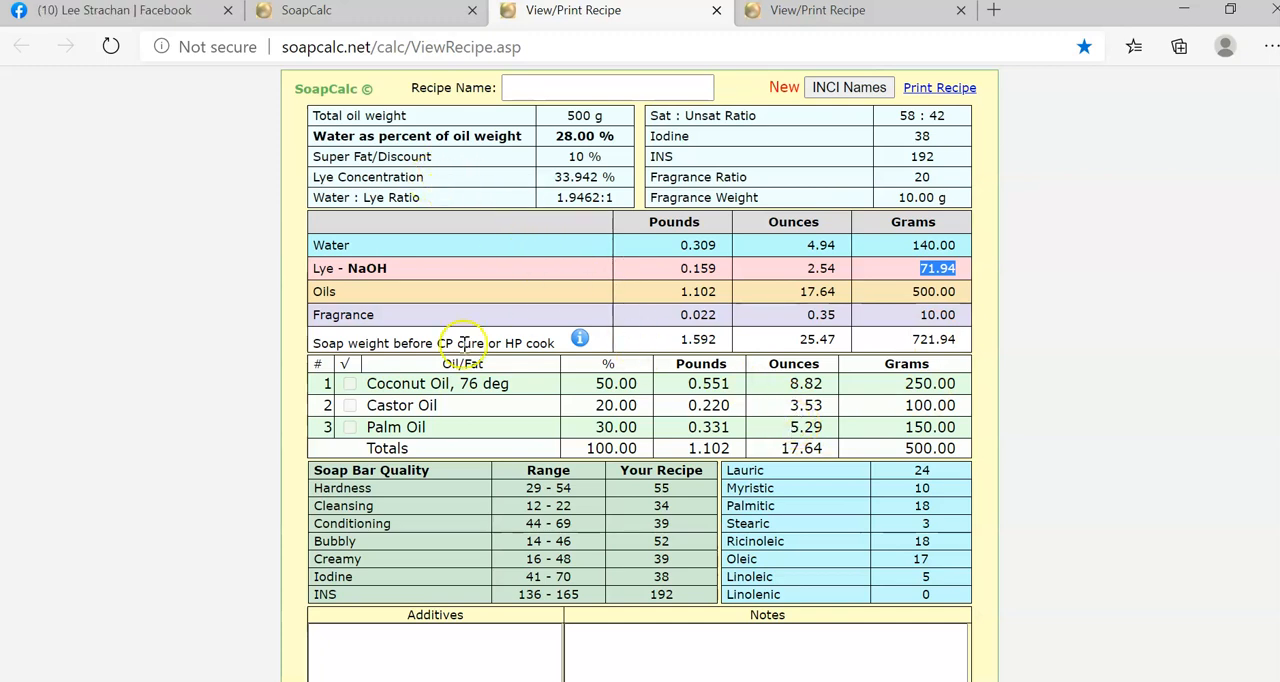
{"action": "left_click", "coordinate": [312, 246]}
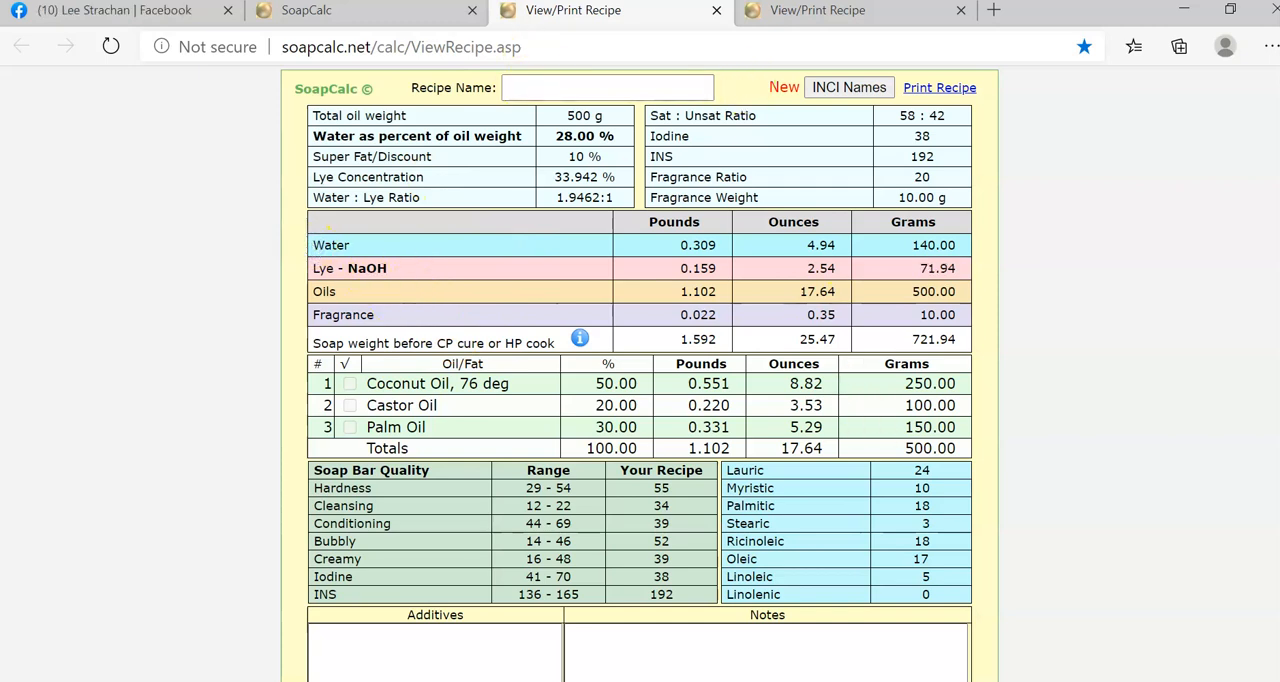
On the Natural Sanitizing Soap Bar sheet, check the water as percent of oil weight against the water amount in grams.
{"action": "left_click", "coordinate": [815, 18]}
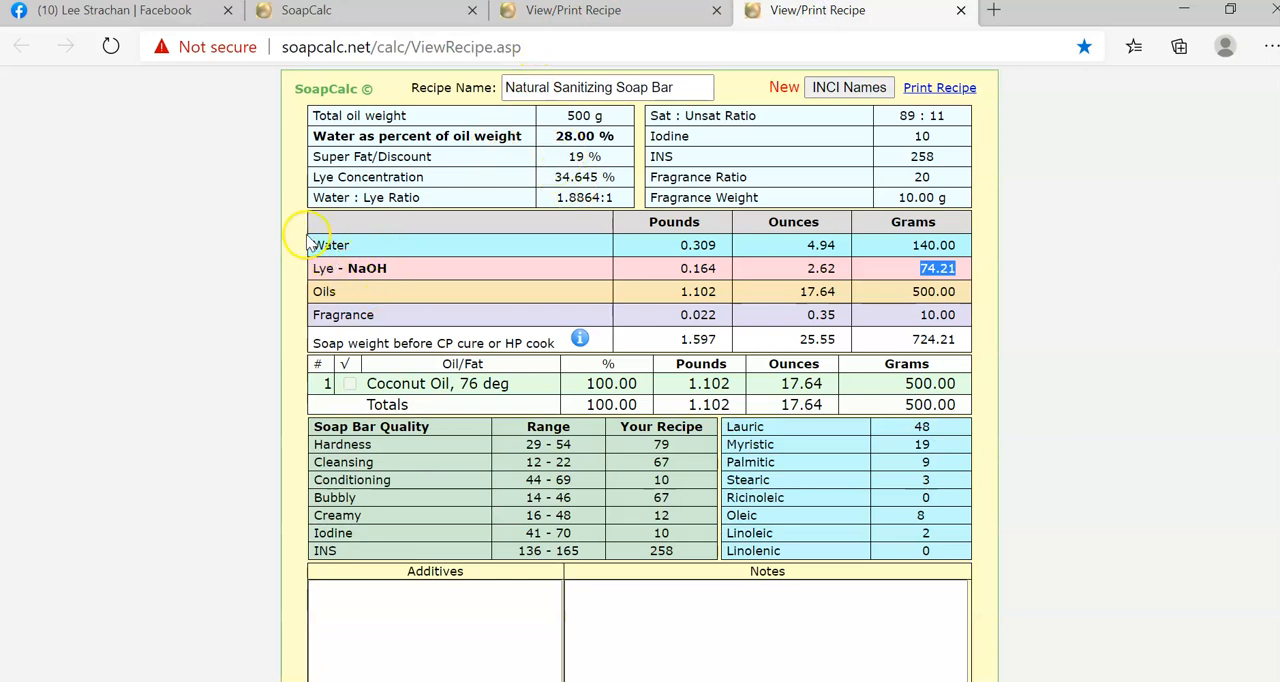
{"action": "left_click_drag", "start_coordinate": [313, 246], "coordinate": [344, 247]}
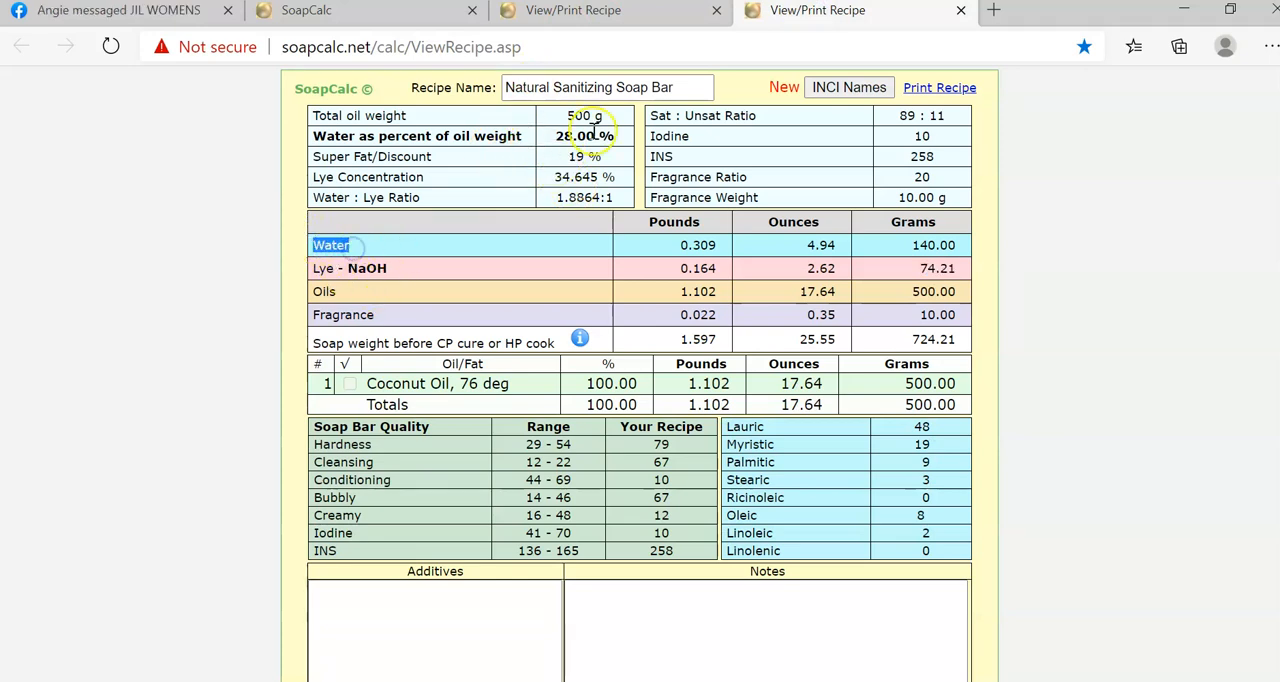
{"action": "left_click_drag", "start_coordinate": [556, 136], "coordinate": [613, 136]}
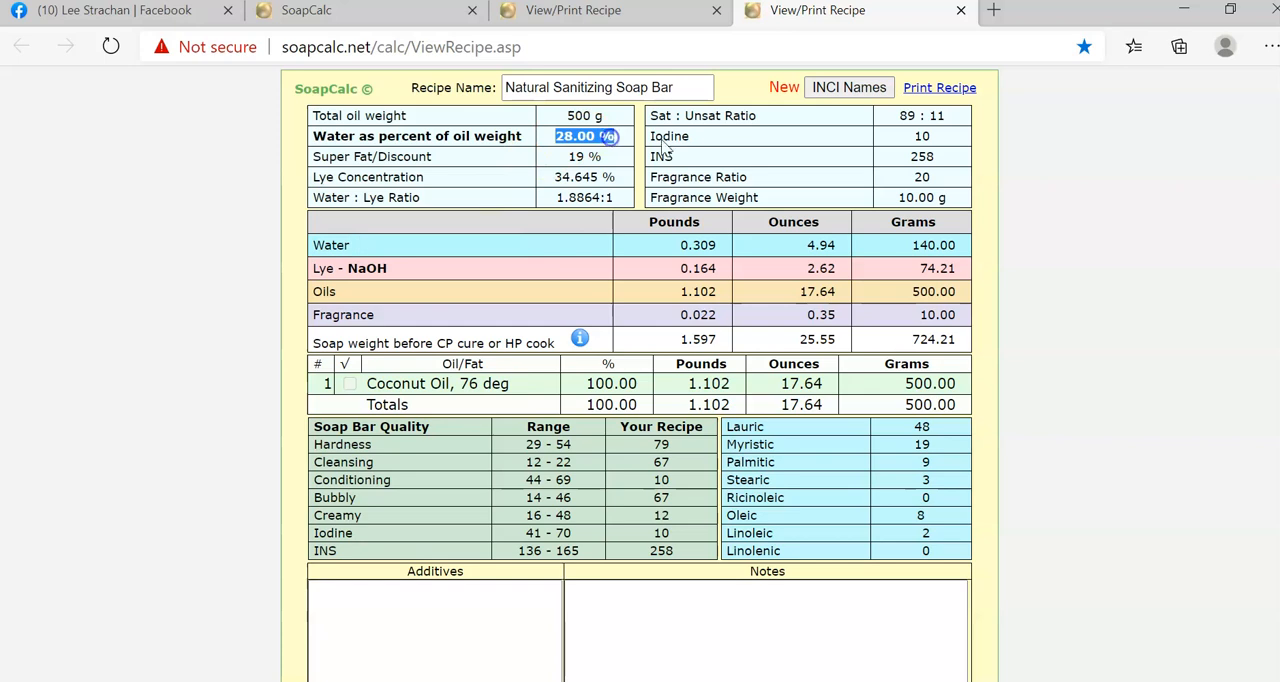
{"action": "left_click_drag", "start_coordinate": [916, 246], "coordinate": [956, 246]}
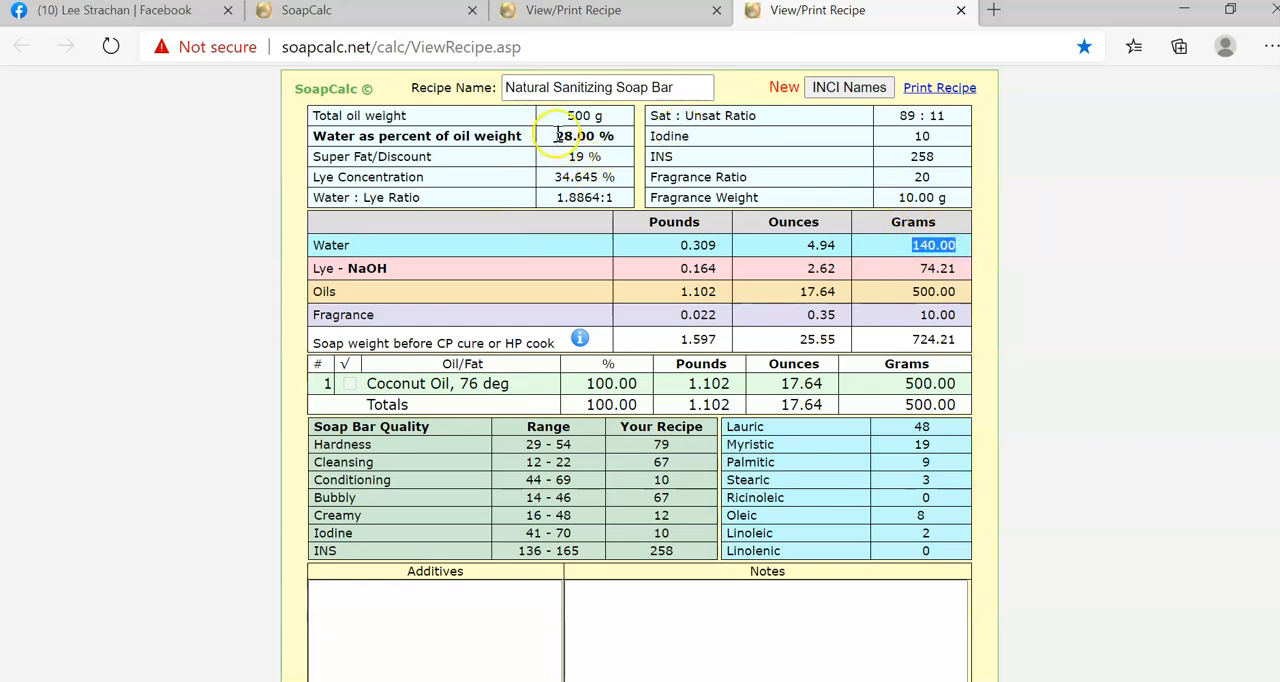
{"action": "left_click_drag", "start_coordinate": [557, 136], "coordinate": [614, 138]}
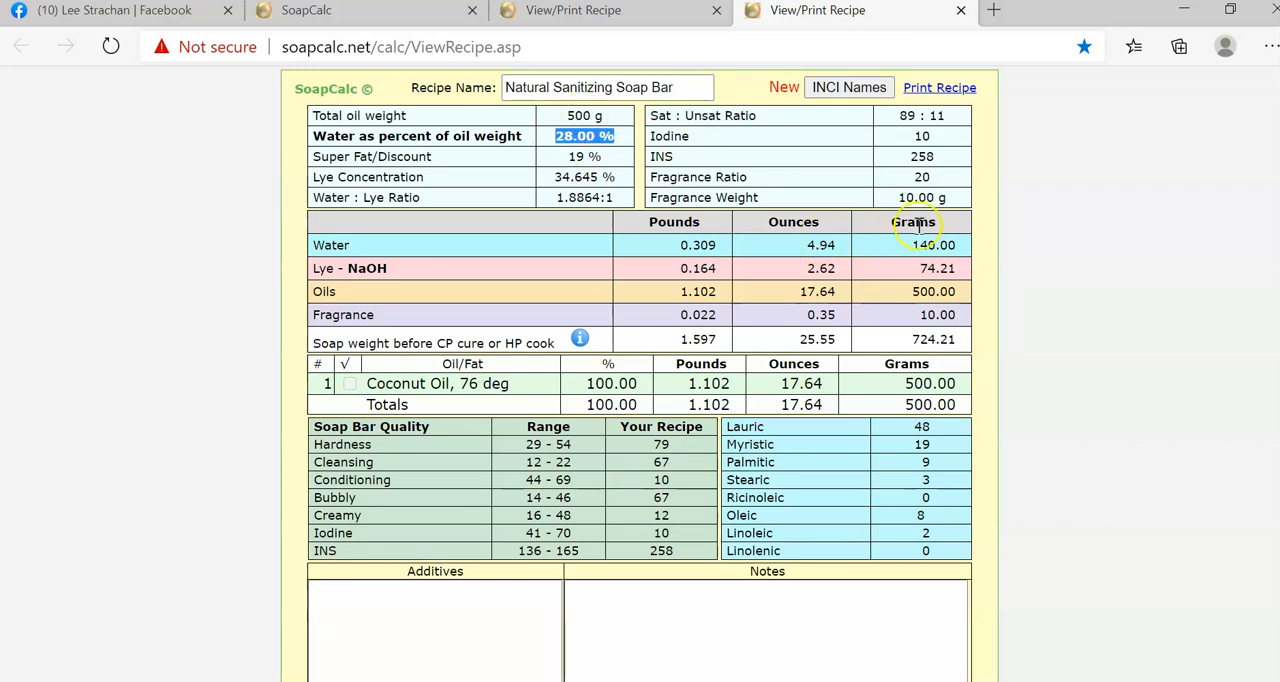
{"action": "left_click_drag", "start_coordinate": [912, 246], "coordinate": [955, 247]}
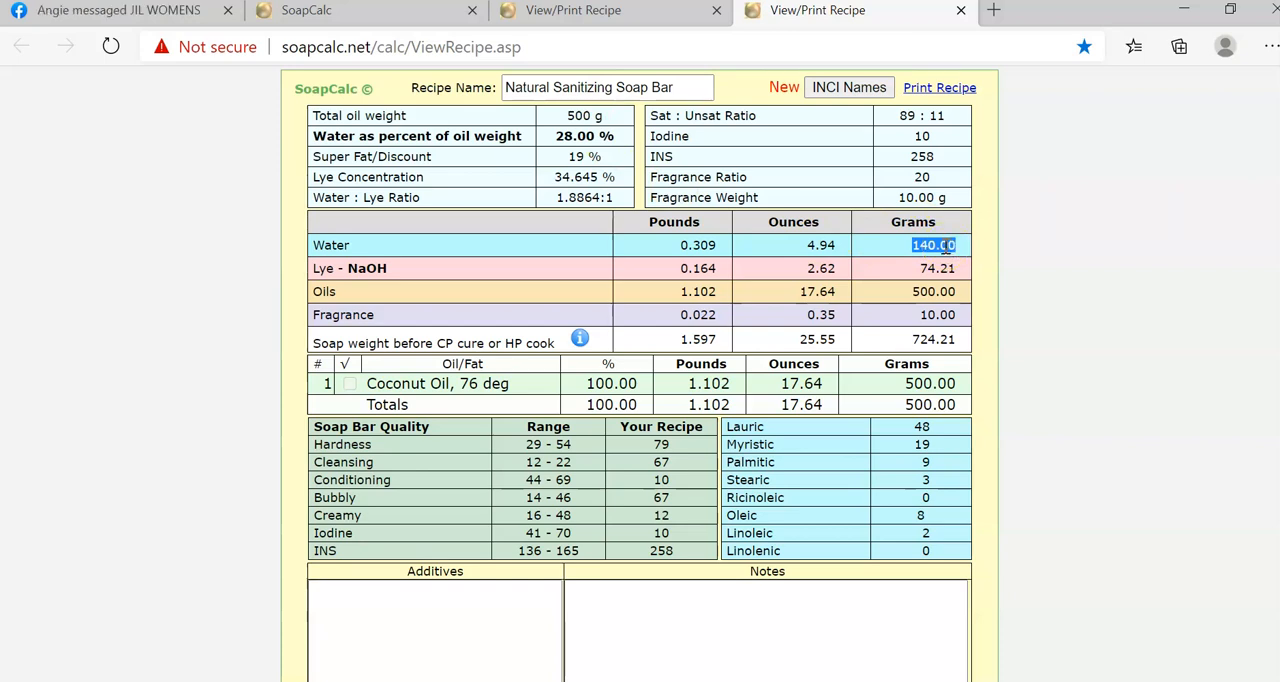
{"action": "left_click", "coordinate": [602, 600]}
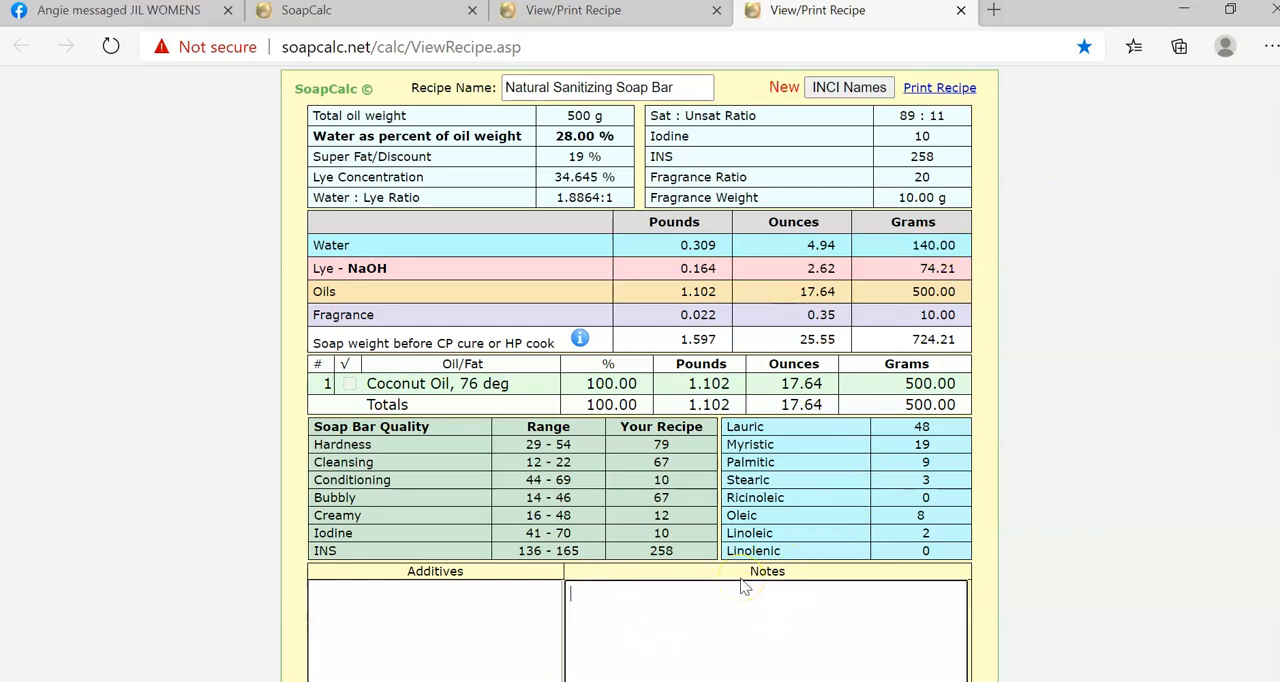
Review the gram amounts of water, lye and coconut oil on the Natural Sanitizing Soap Bar sheet.
{"action": "left_click_drag", "start_coordinate": [313, 244], "coordinate": [350, 247]}
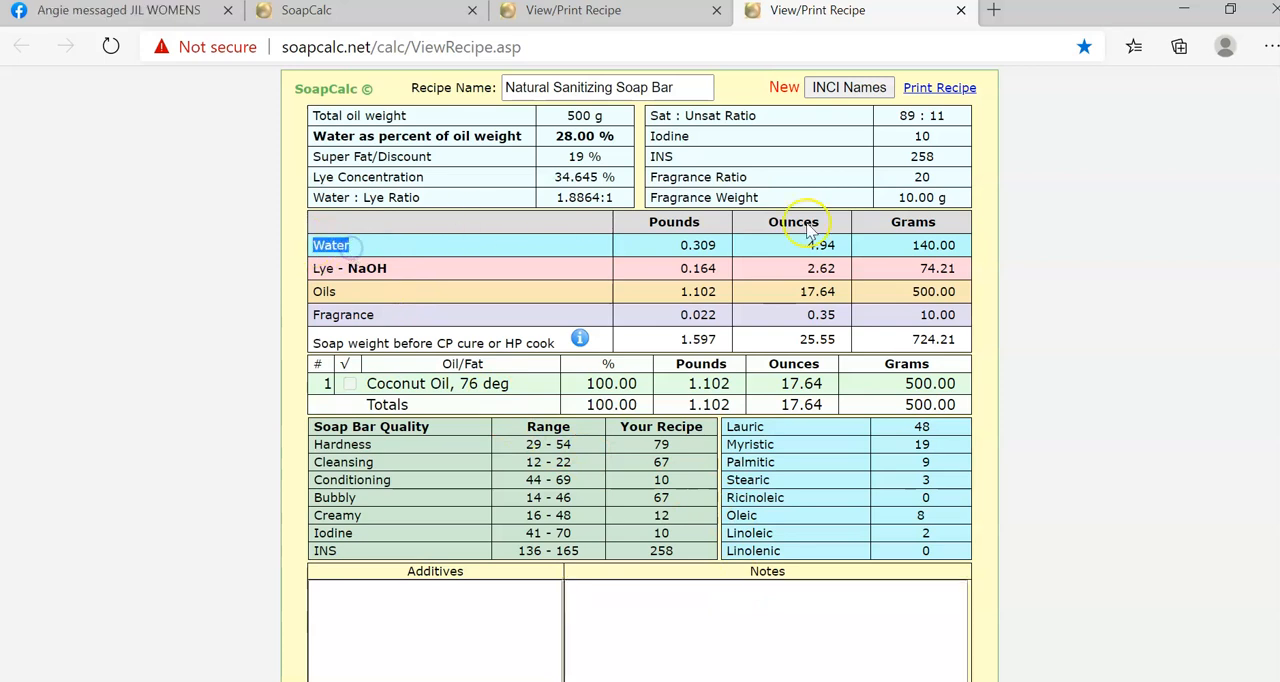
{"action": "left_click", "coordinate": [913, 244]}
{"action": "left_click_drag", "start_coordinate": [913, 244], "coordinate": [963, 243]}
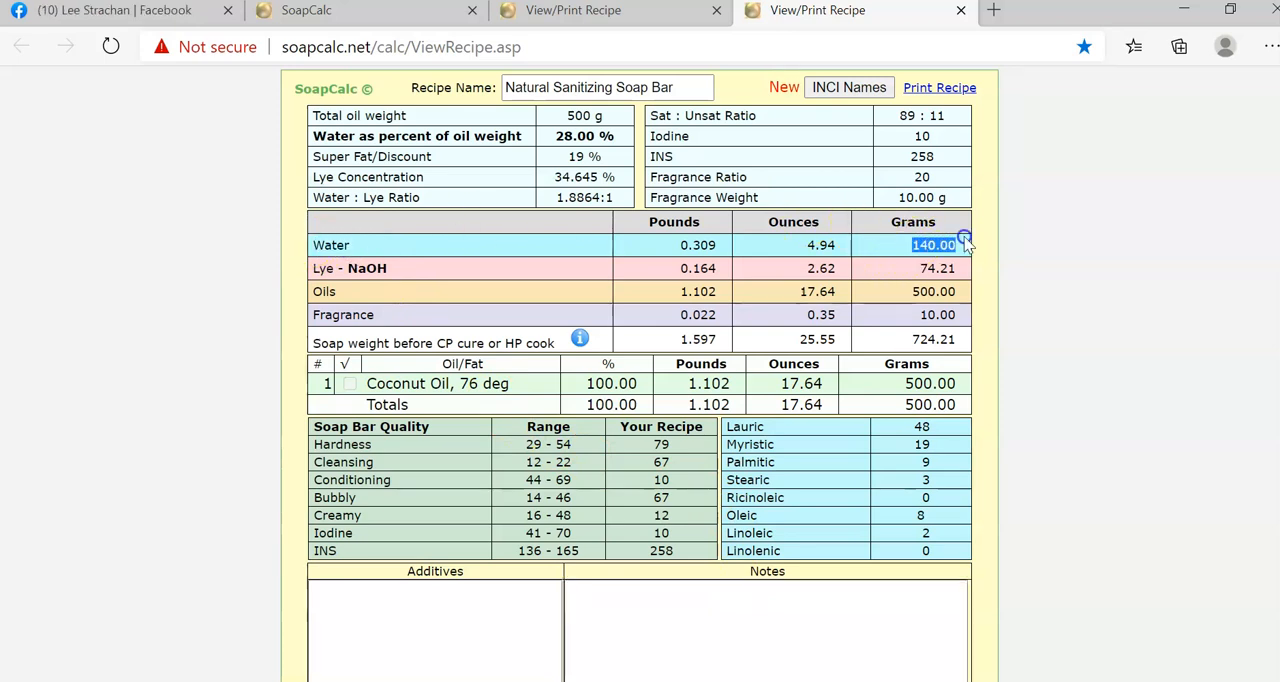
{"action": "left_click_drag", "start_coordinate": [313, 270], "coordinate": [381, 268]}
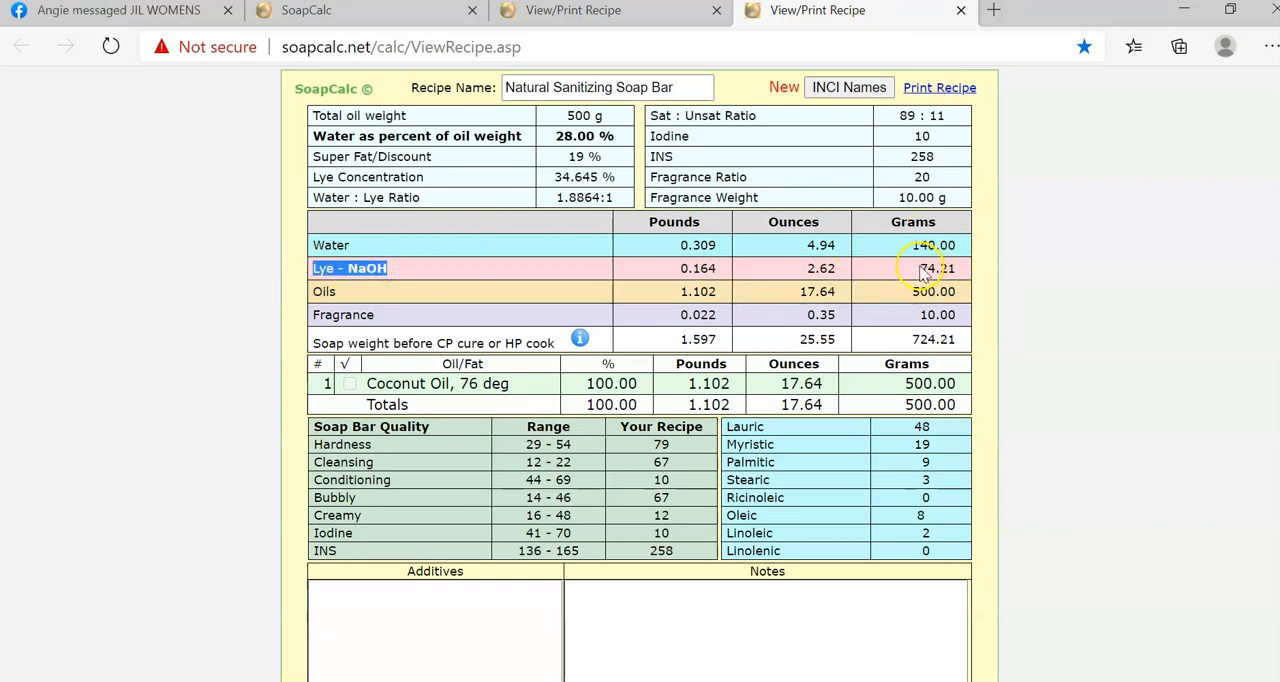
{"action": "left_click_drag", "start_coordinate": [921, 268], "coordinate": [945, 269]}
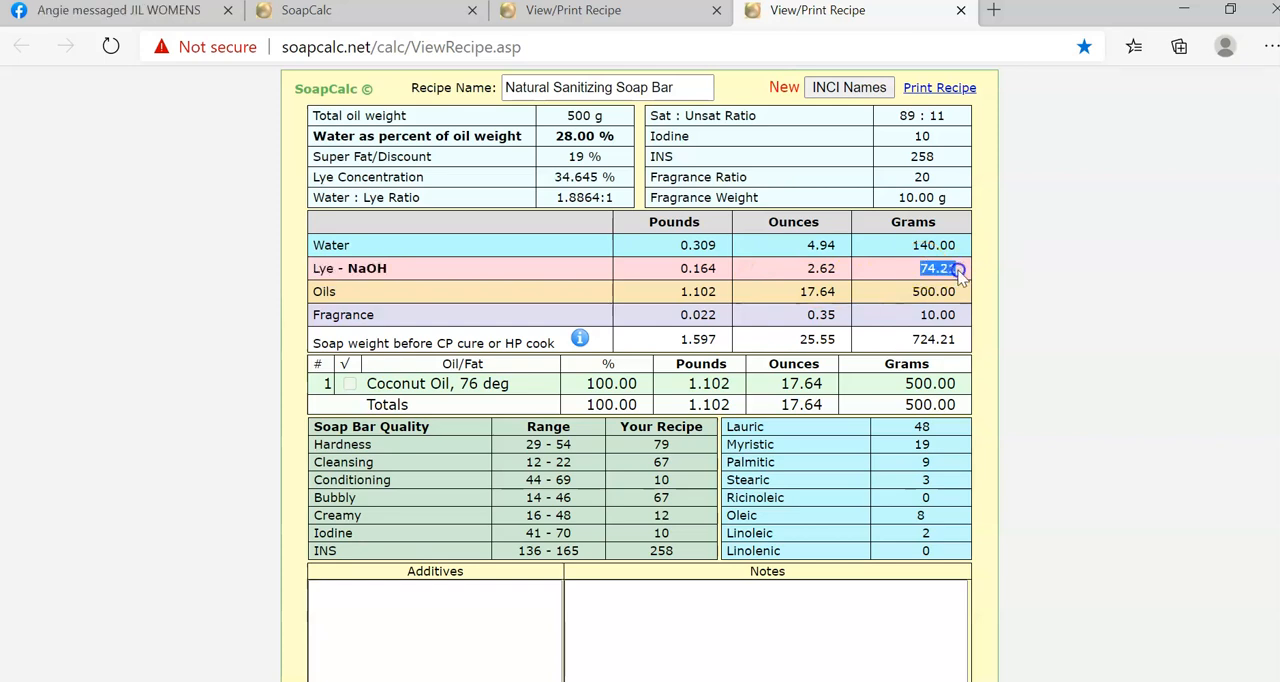
{"action": "left_click_drag", "start_coordinate": [366, 383], "coordinate": [514, 383]}
{"action": "left_click", "coordinate": [910, 383]}
{"action": "left_click_drag", "start_coordinate": [910, 383], "coordinate": [955, 384]}
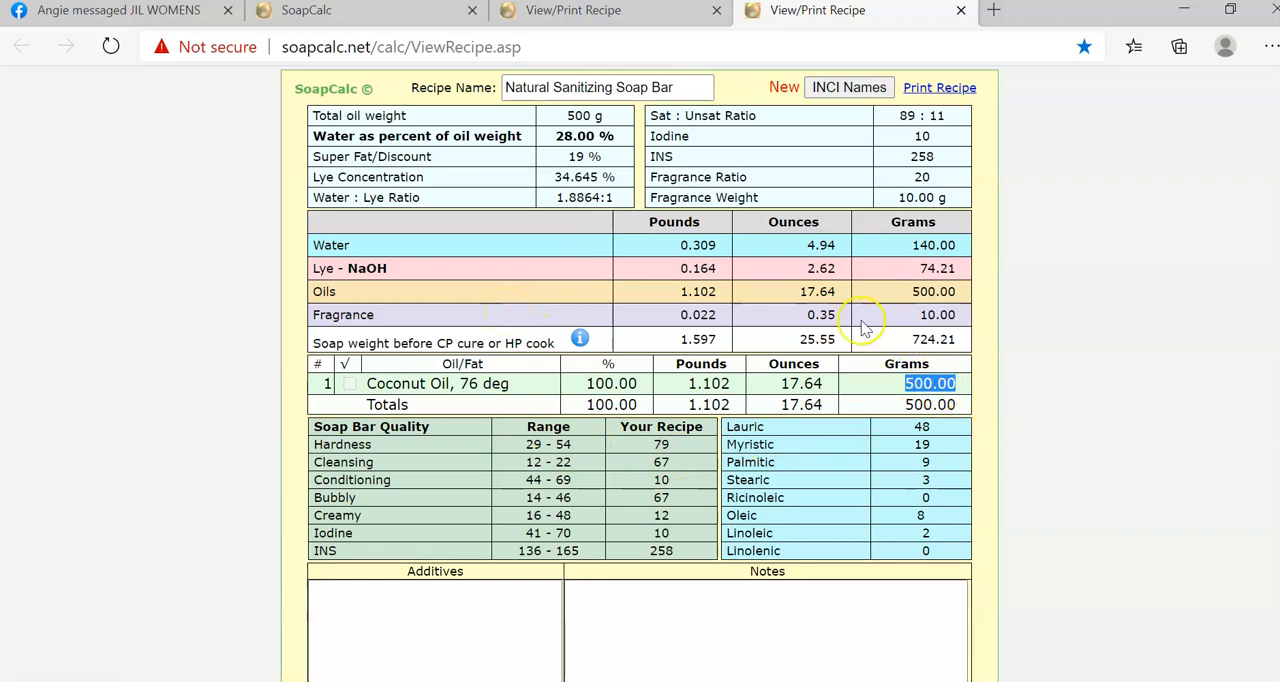
Examine the coconut bar's soap quality values, comparing hardness and cleansing with their recommended ranges.
{"action": "left_click_drag", "start_coordinate": [657, 443], "coordinate": [557, 486]}
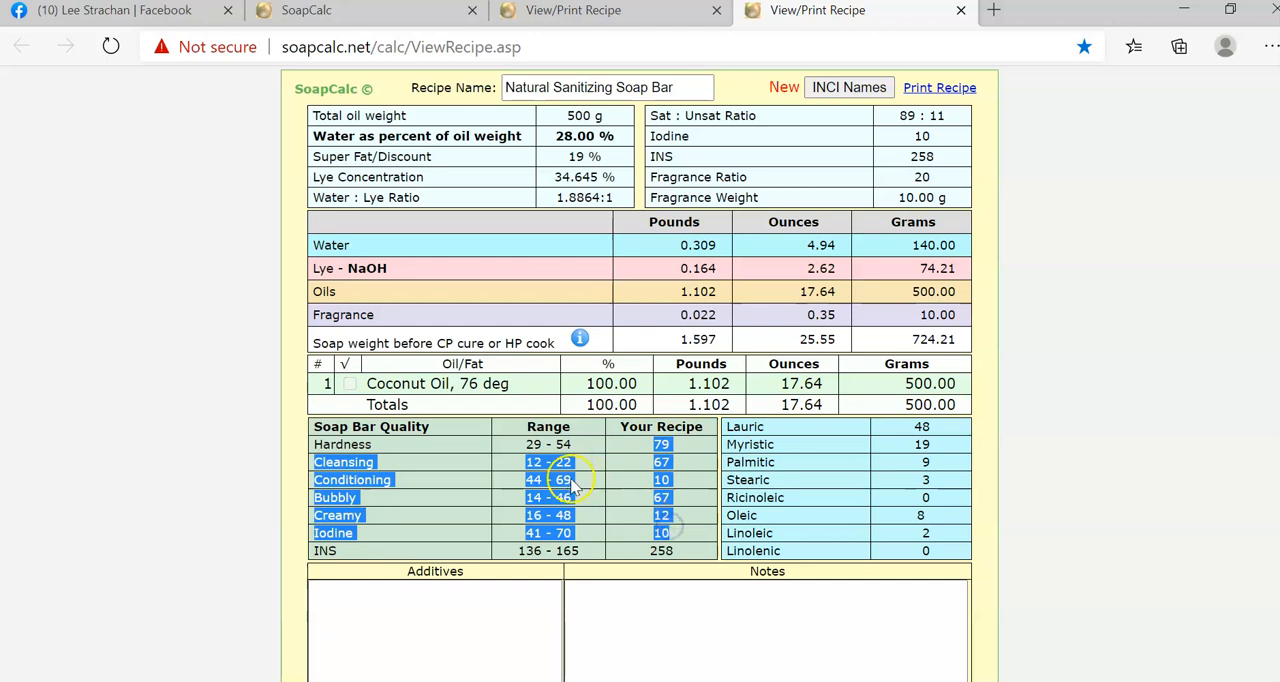
{"action": "left_click", "coordinate": [578, 494]}
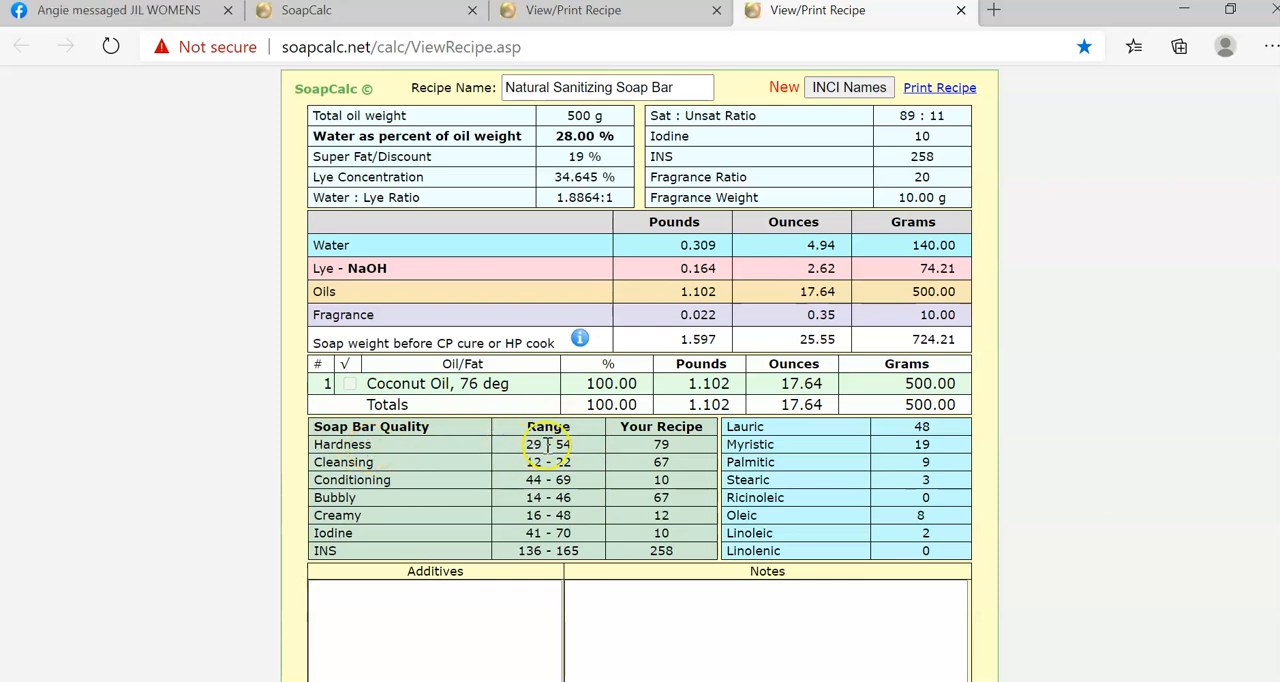
{"action": "double_click", "coordinate": [656, 445]}
{"action": "left_click", "coordinate": [671, 445]}
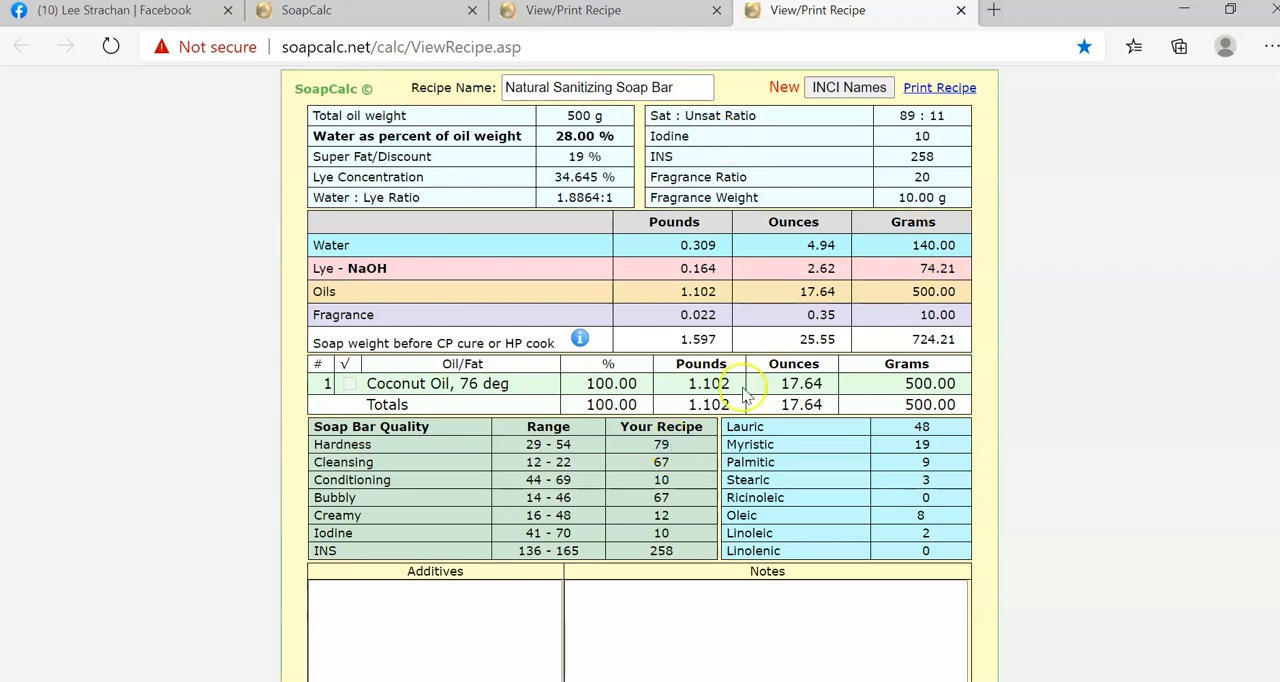
{"action": "left_click_drag", "start_coordinate": [656, 442], "coordinate": [667, 444]}
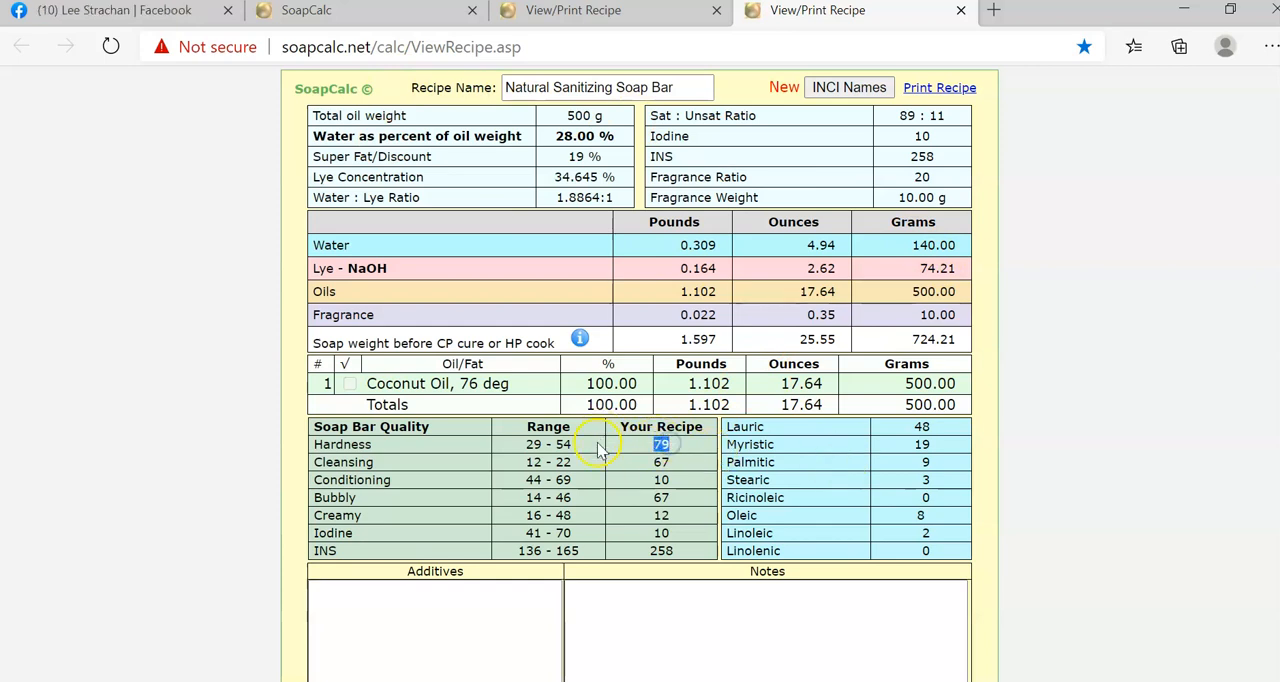
{"action": "left_click_drag", "start_coordinate": [662, 458], "coordinate": [674, 470]}
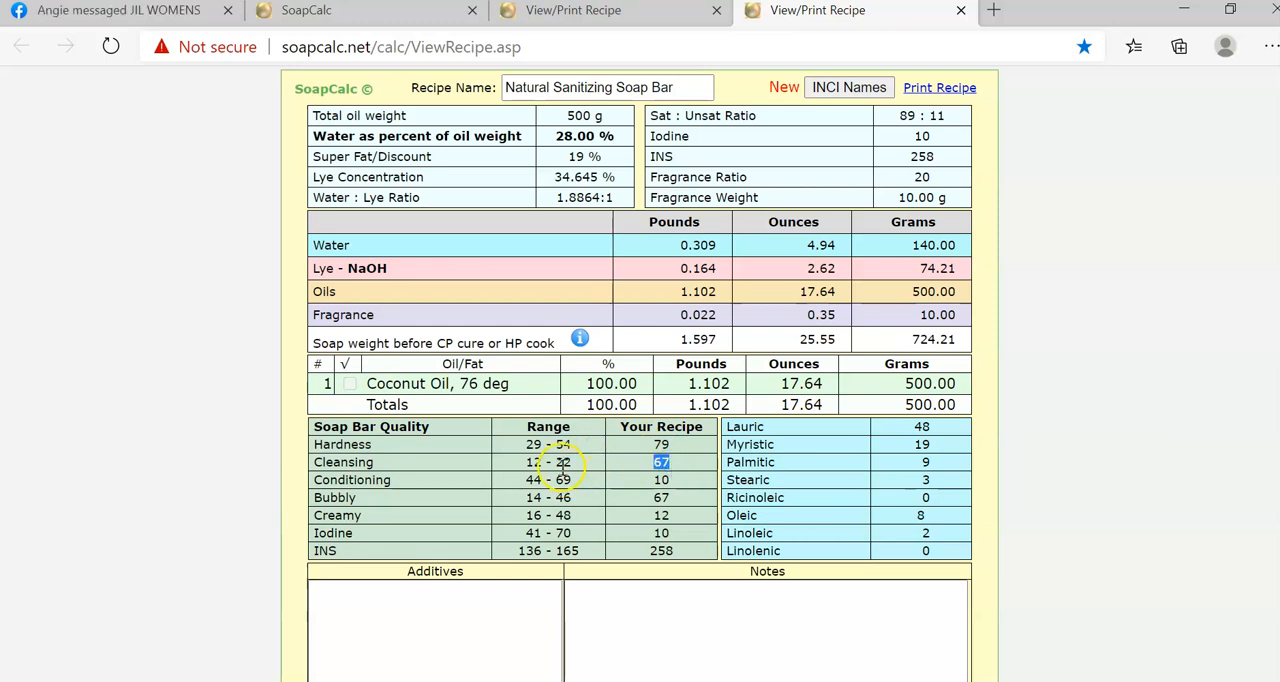
{"action": "left_click_drag", "start_coordinate": [572, 462], "coordinate": [522, 467]}
{"action": "left_click", "coordinate": [660, 462]}
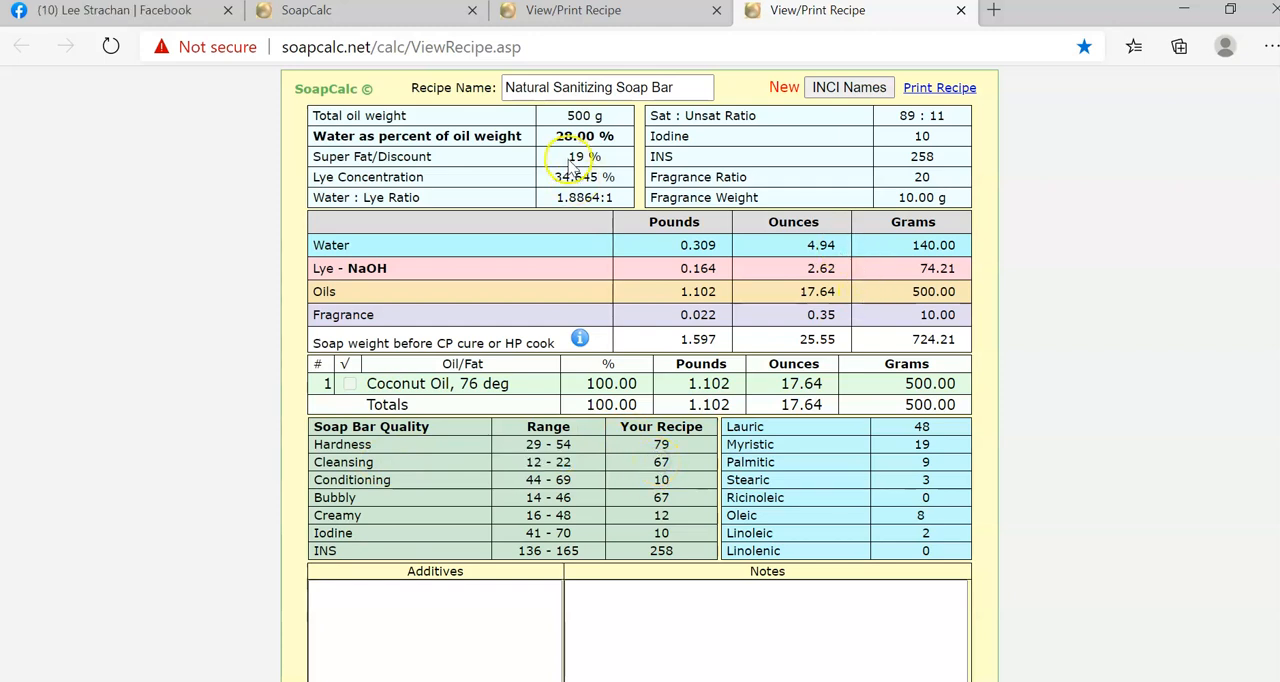
Check the coconut bar's super fat percentage together with its lye weight in grams.
{"action": "left_click_drag", "start_coordinate": [570, 156], "coordinate": [606, 157]}
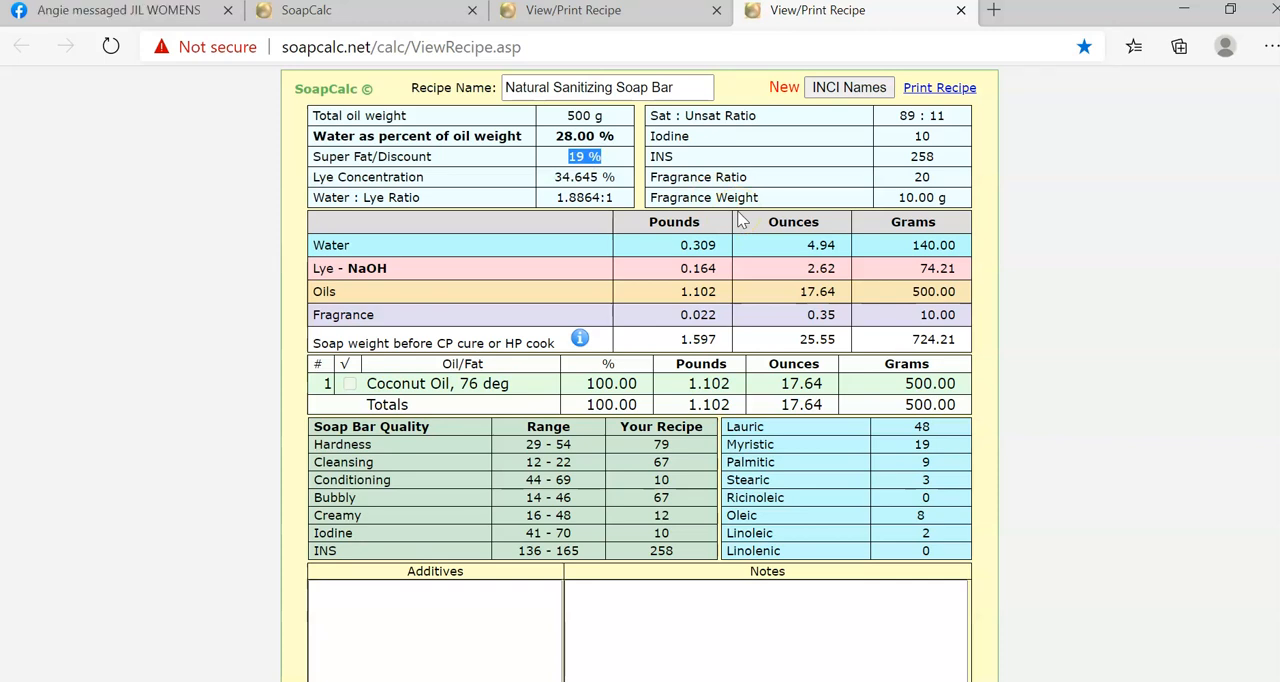
{"action": "left_click_drag", "start_coordinate": [921, 268], "coordinate": [958, 272]}
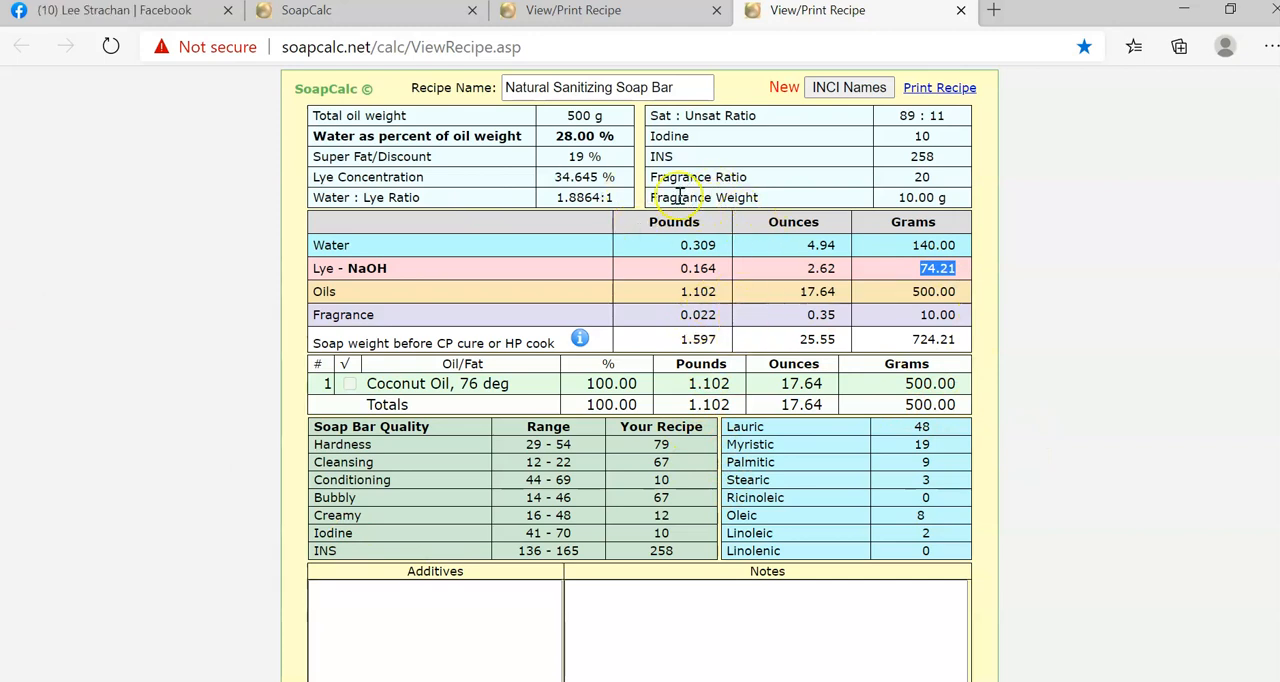
{"action": "left_click_drag", "start_coordinate": [572, 156], "coordinate": [597, 156]}
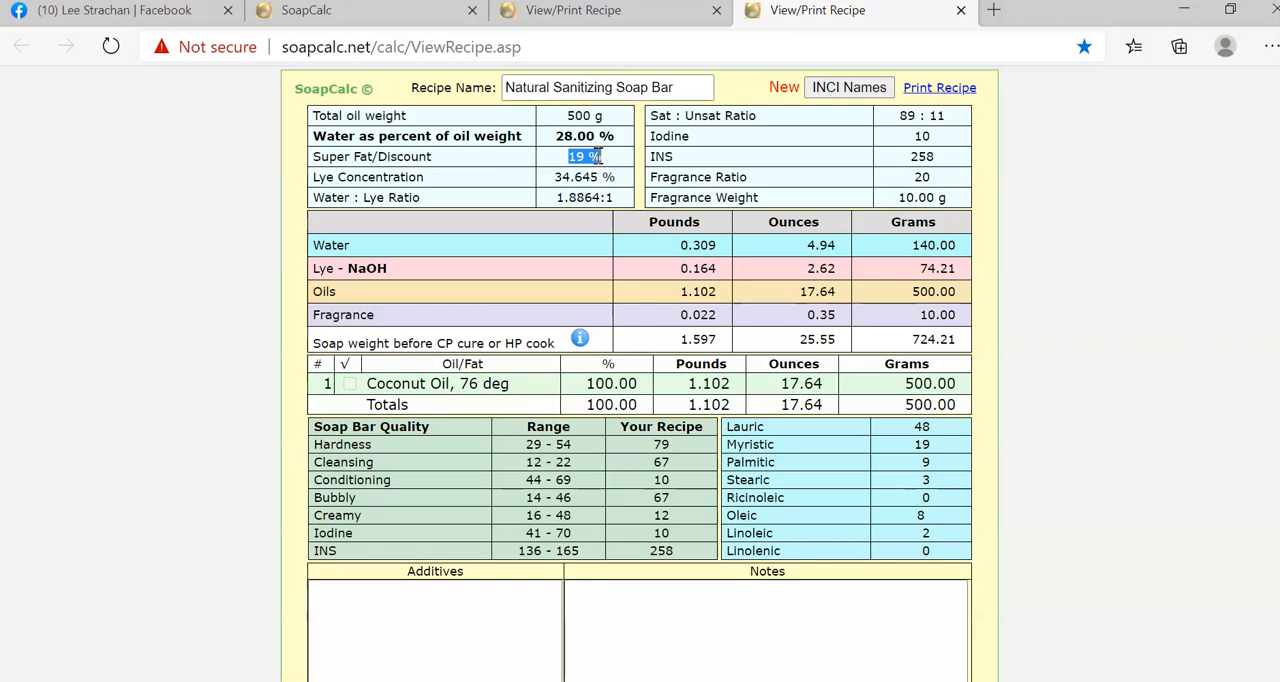
{"action": "scroll", "coordinate": [598, 156], "scroll_direction": "down", "scroll_amount": 1}
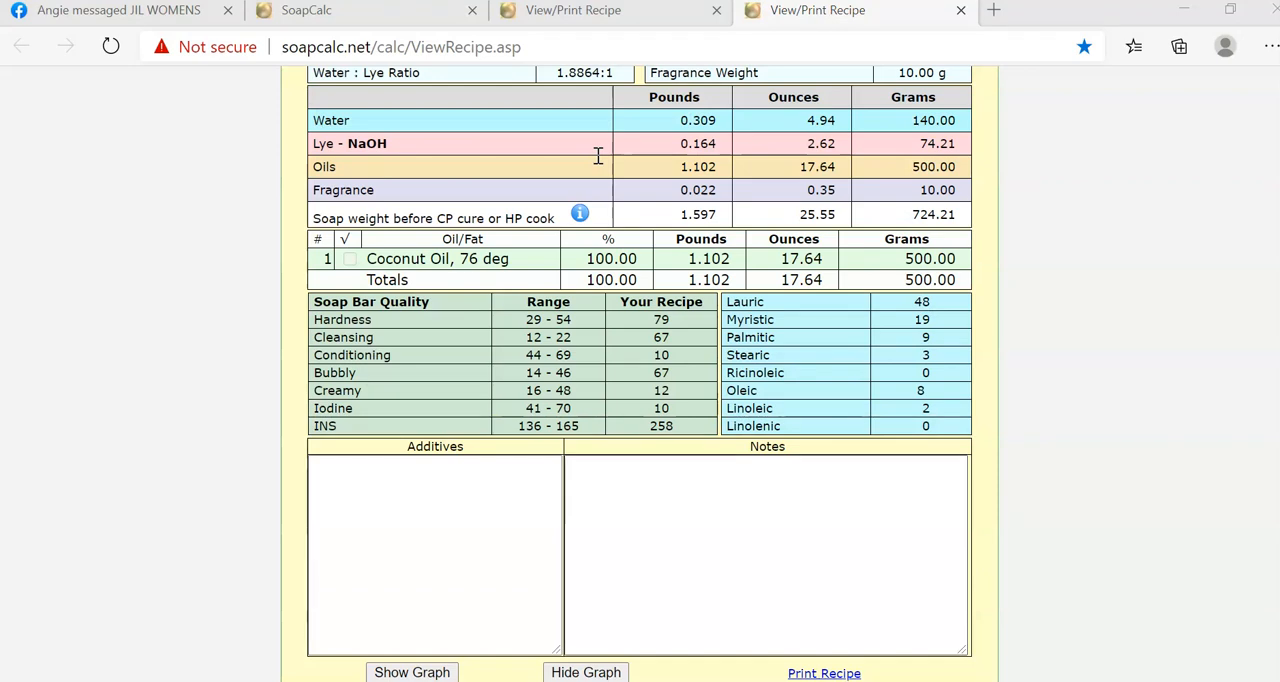
Check the coconut oil percentage on the Natural Sanitizing Soap Bar sheet and return to the three-oil recipe sheet.
{"action": "scroll", "coordinate": [598, 156], "scroll_direction": "up", "scroll_amount": 1}
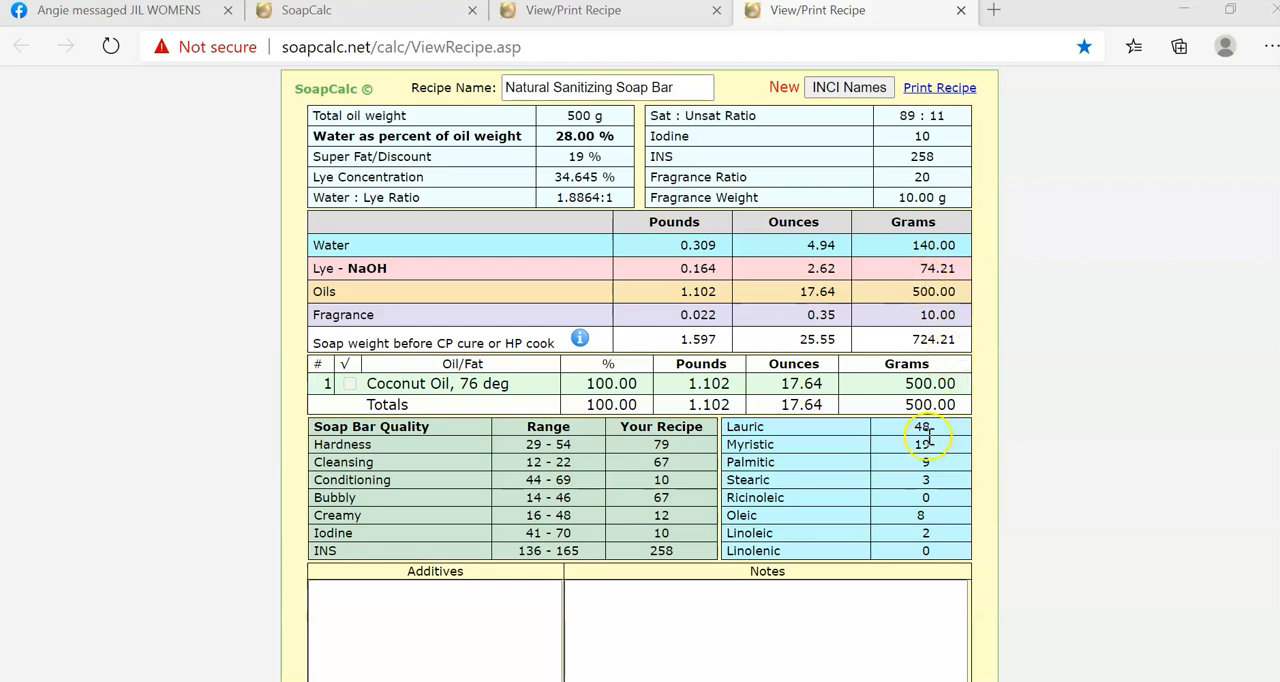
{"action": "left_click_drag", "start_coordinate": [572, 384], "coordinate": [641, 385]}
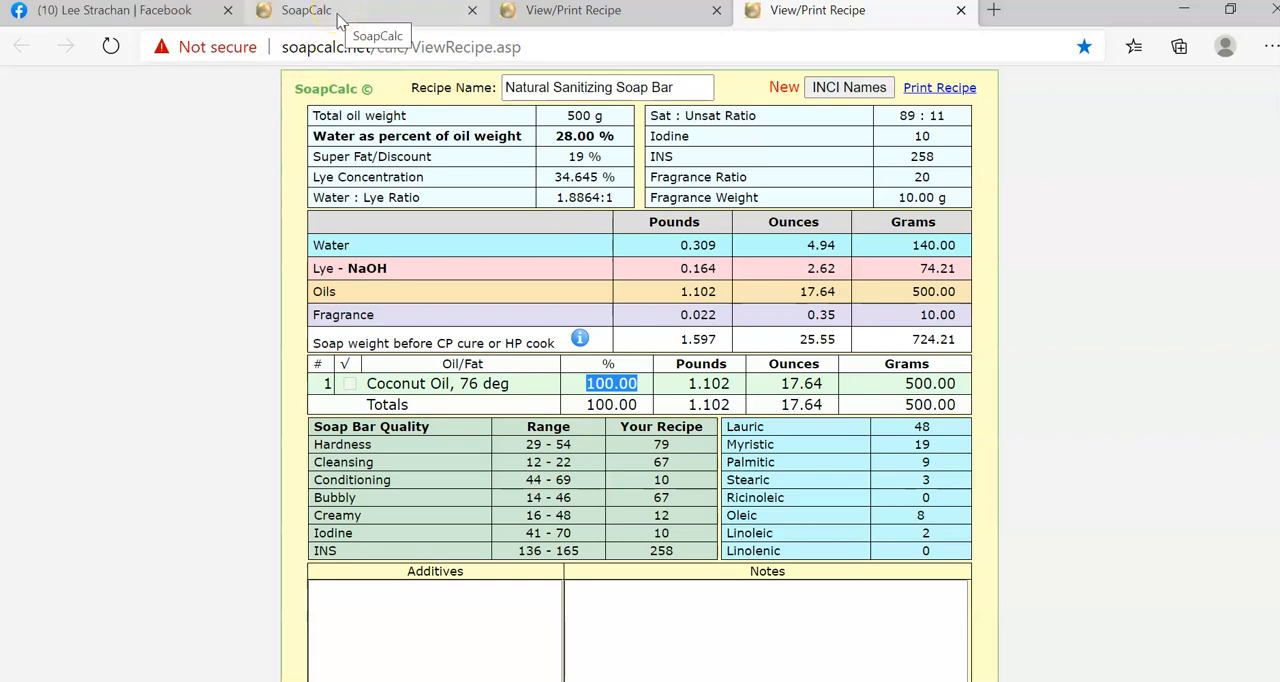
{"action": "left_click", "coordinate": [552, 12]}
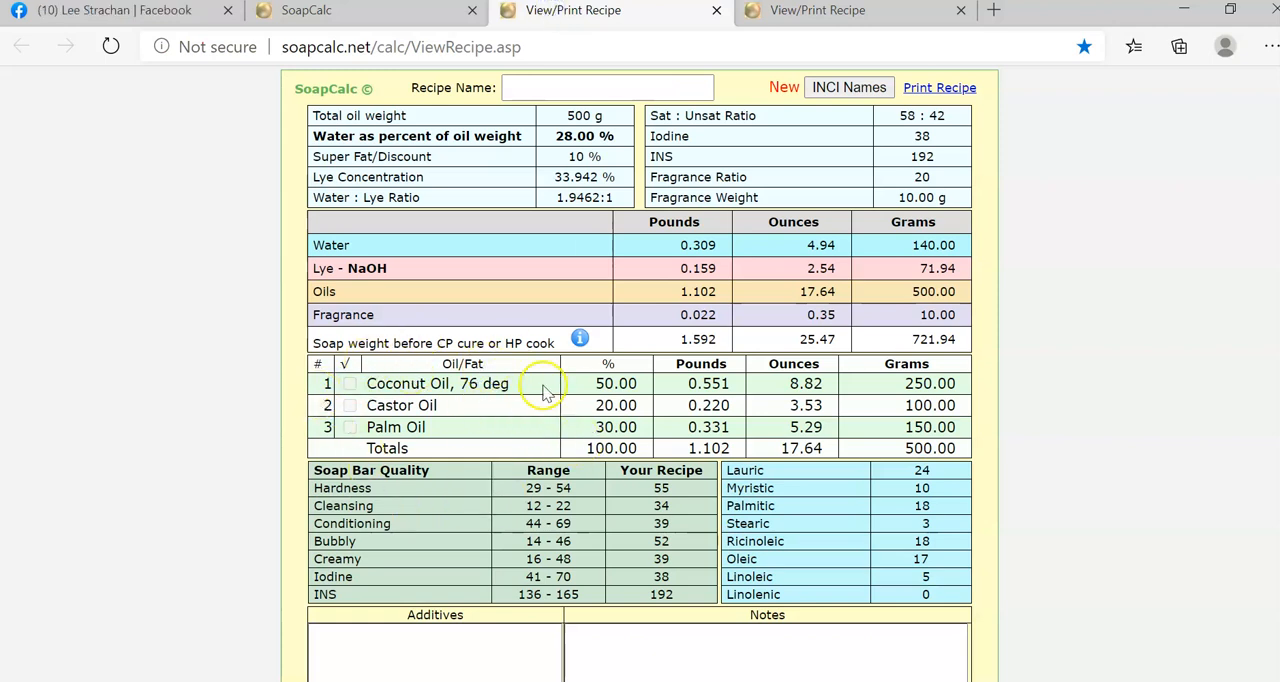
Highlight the lye weight in grams on the three-oil recipe sheet.
{"action": "left_click_drag", "start_coordinate": [921, 268], "coordinate": [957, 273]}
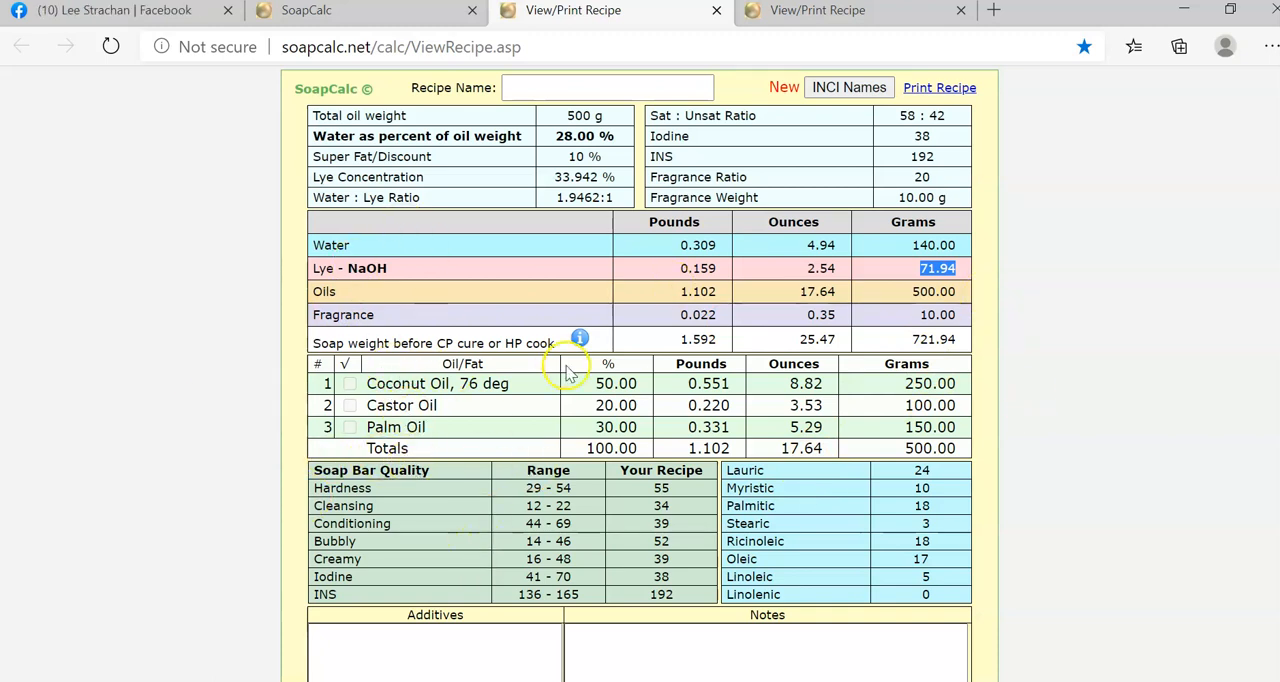
Return to the Natural Sanitizing Soap Bar sheet and place the cursor in its Additives box.
{"action": "left_click", "coordinate": [822, 10]}
{"action": "scroll", "coordinate": [767, 555], "scroll_direction": "down", "scroll_amount": 1}
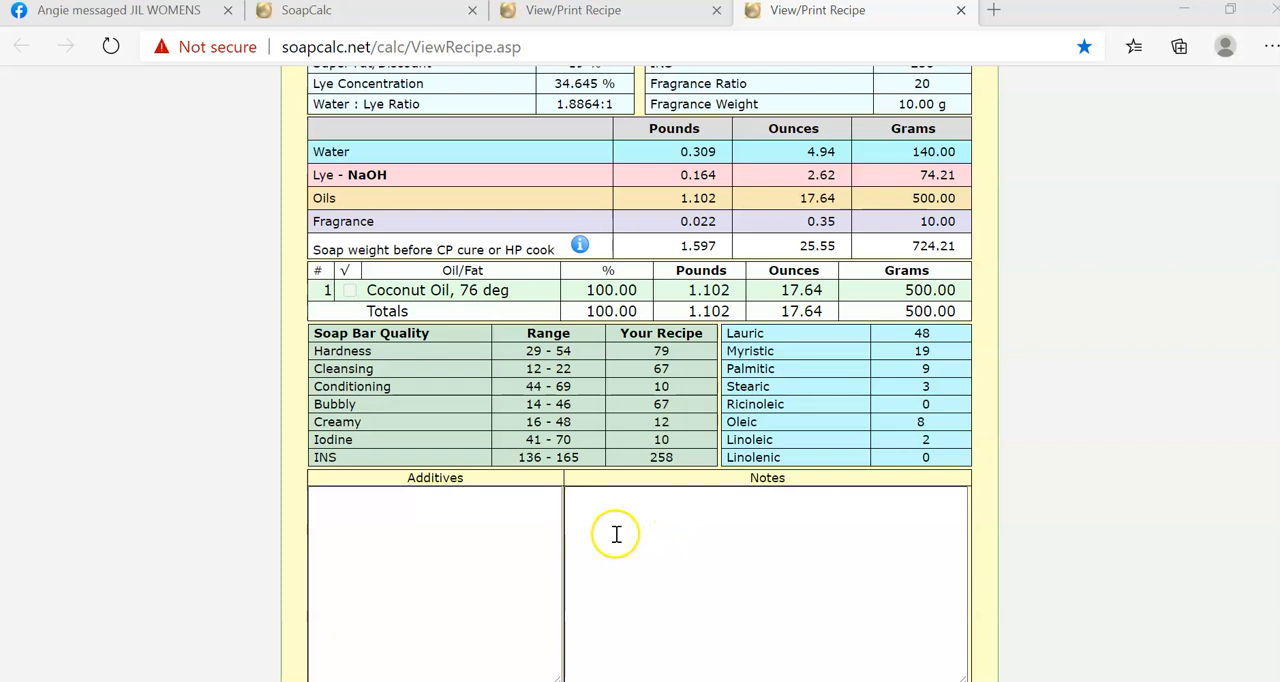
{"action": "left_click", "coordinate": [391, 499]}
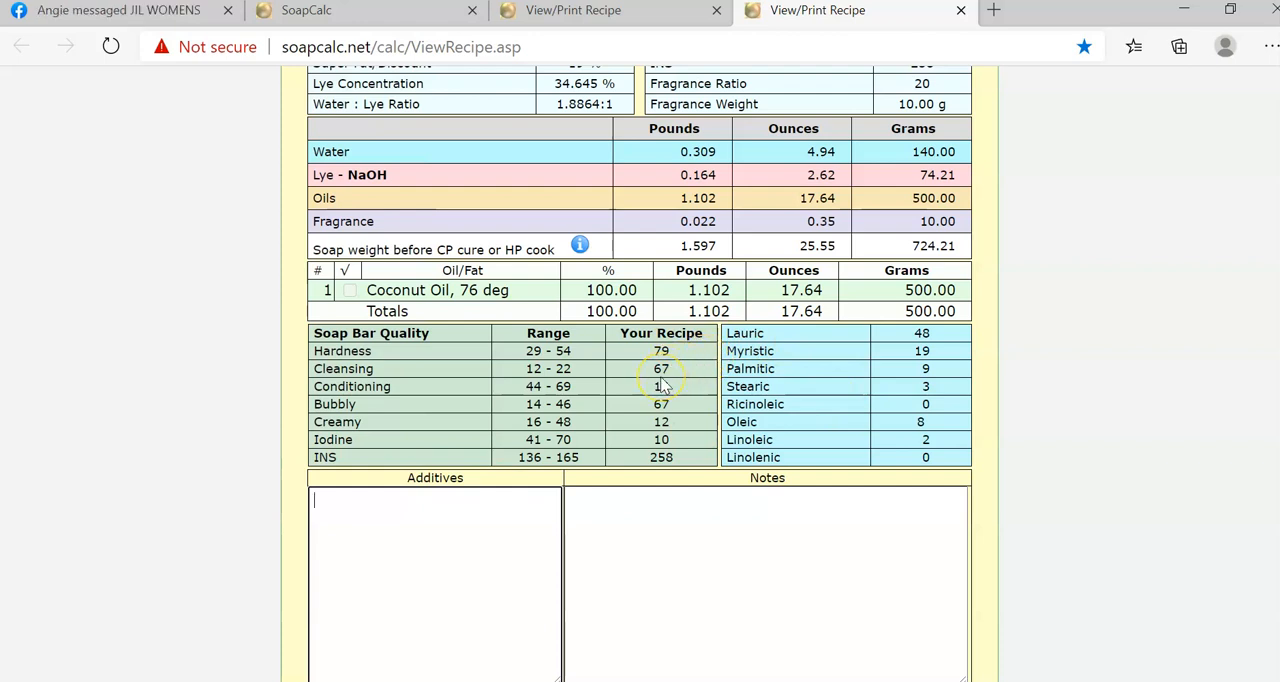
{"action": "scroll", "coordinate": [662, 385], "scroll_direction": "up", "scroll_amount": 1}
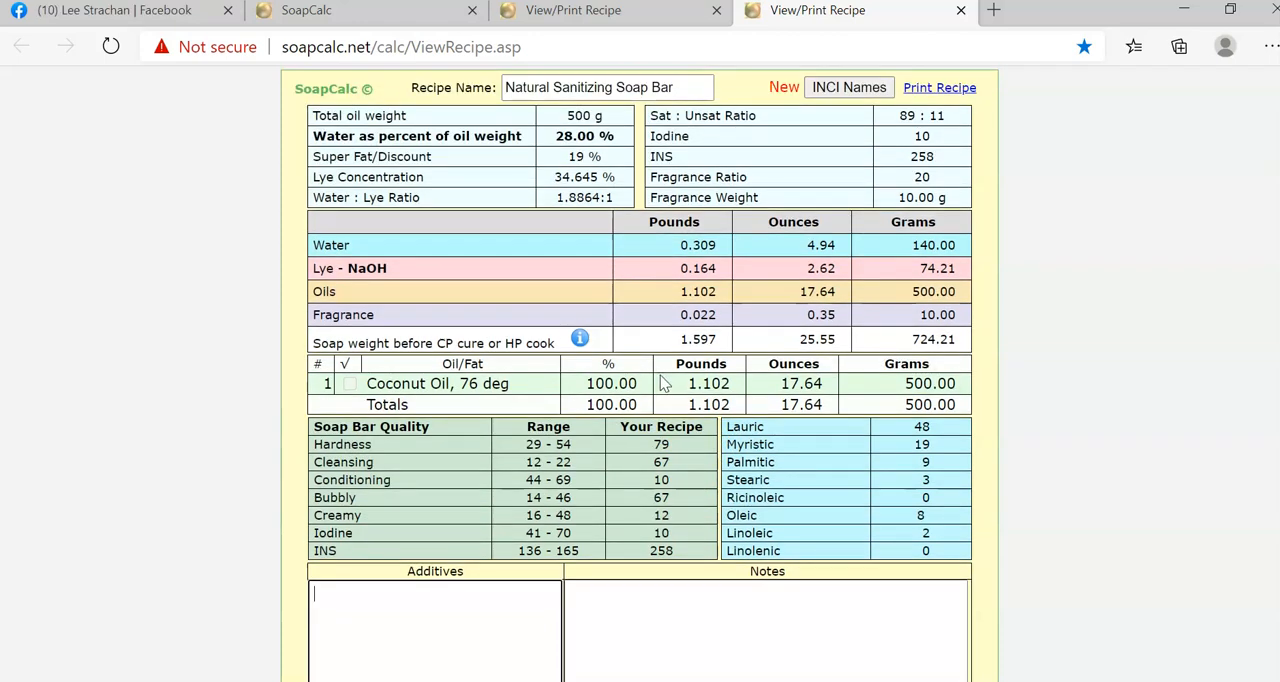
{"action": "scroll", "coordinate": [323, 568], "scroll_direction": "down", "scroll_amount": 1}
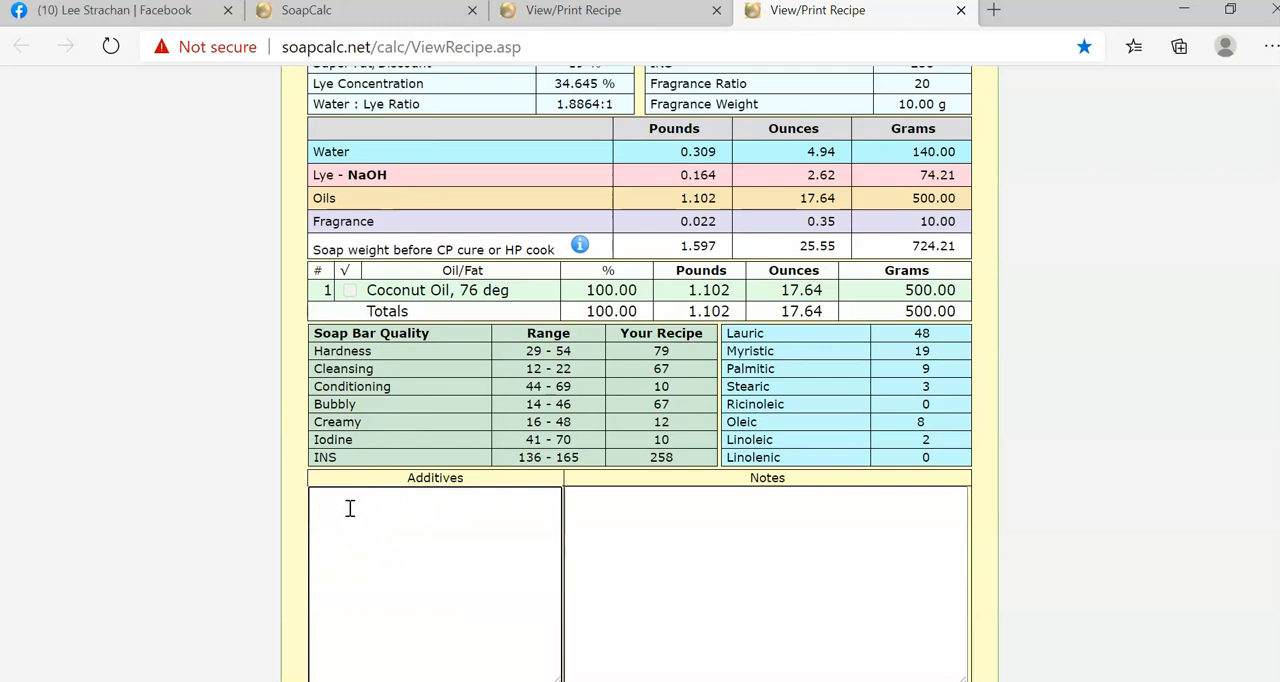
{"action": "left_click", "coordinate": [333, 501]}
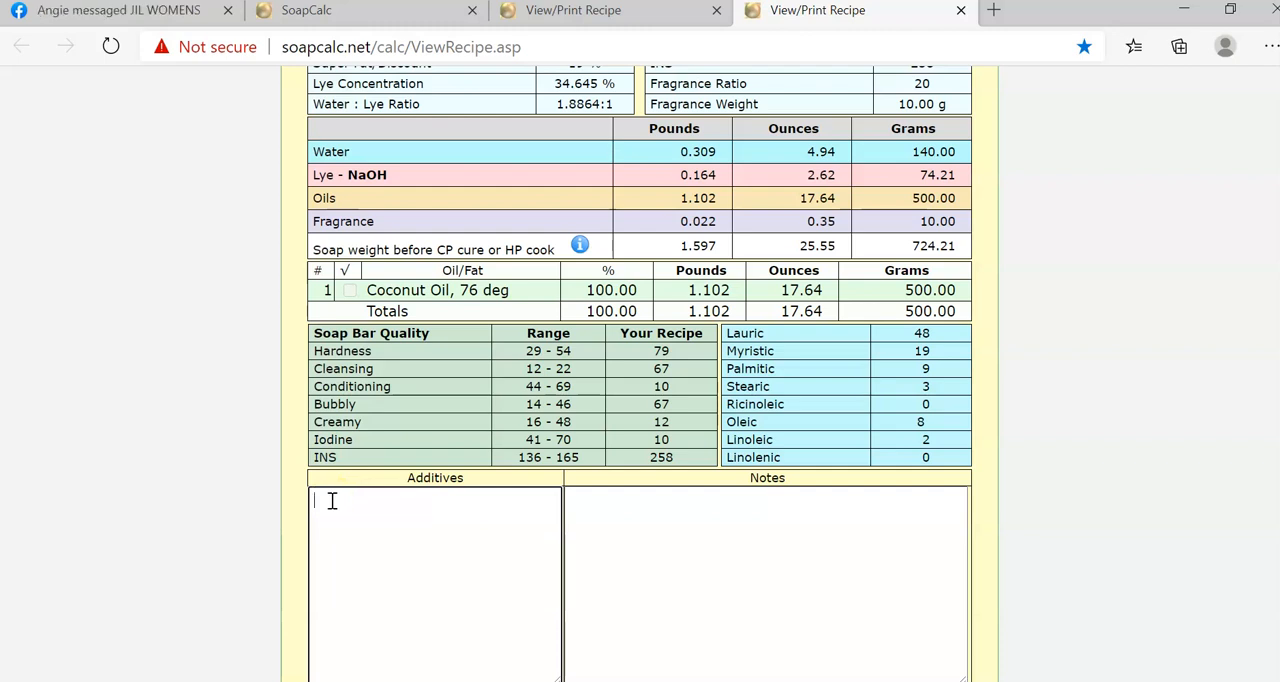
{"action": "left_click", "coordinate": [332, 501]}
{"action": "left_click", "coordinate": [331, 505]}
{"action": "left_click", "coordinate": [342, 508]}
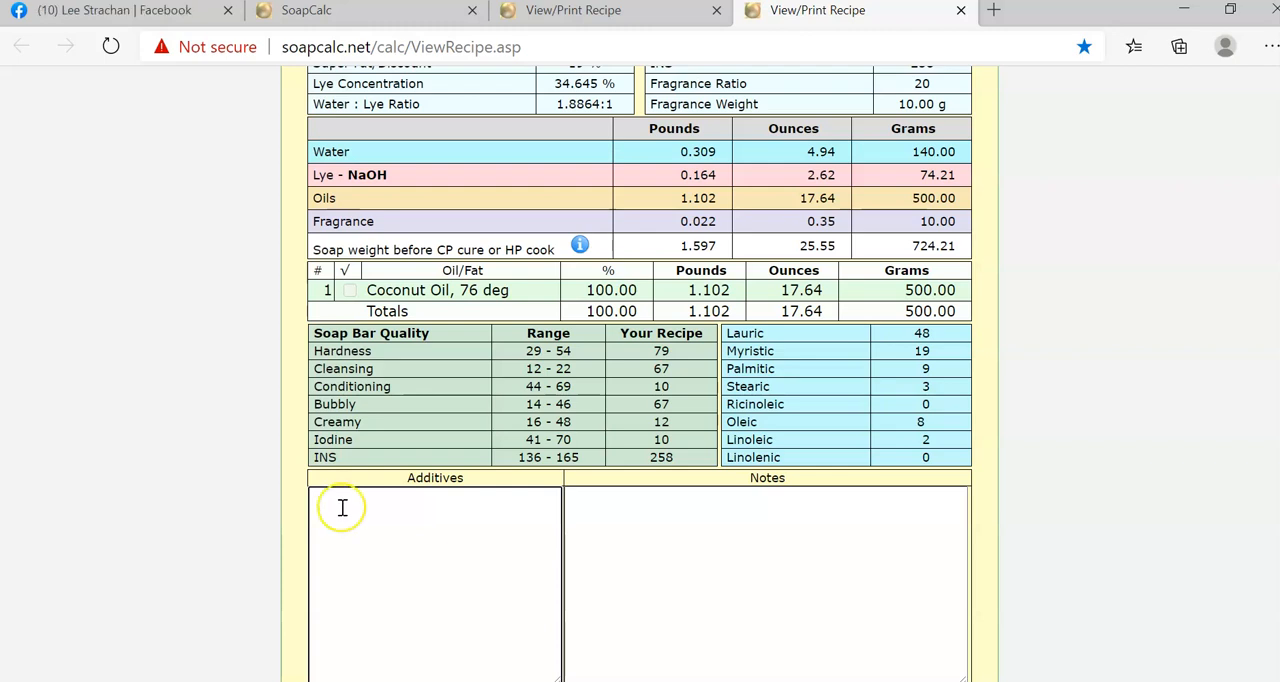
{"action": "left_click", "coordinate": [351, 501]}
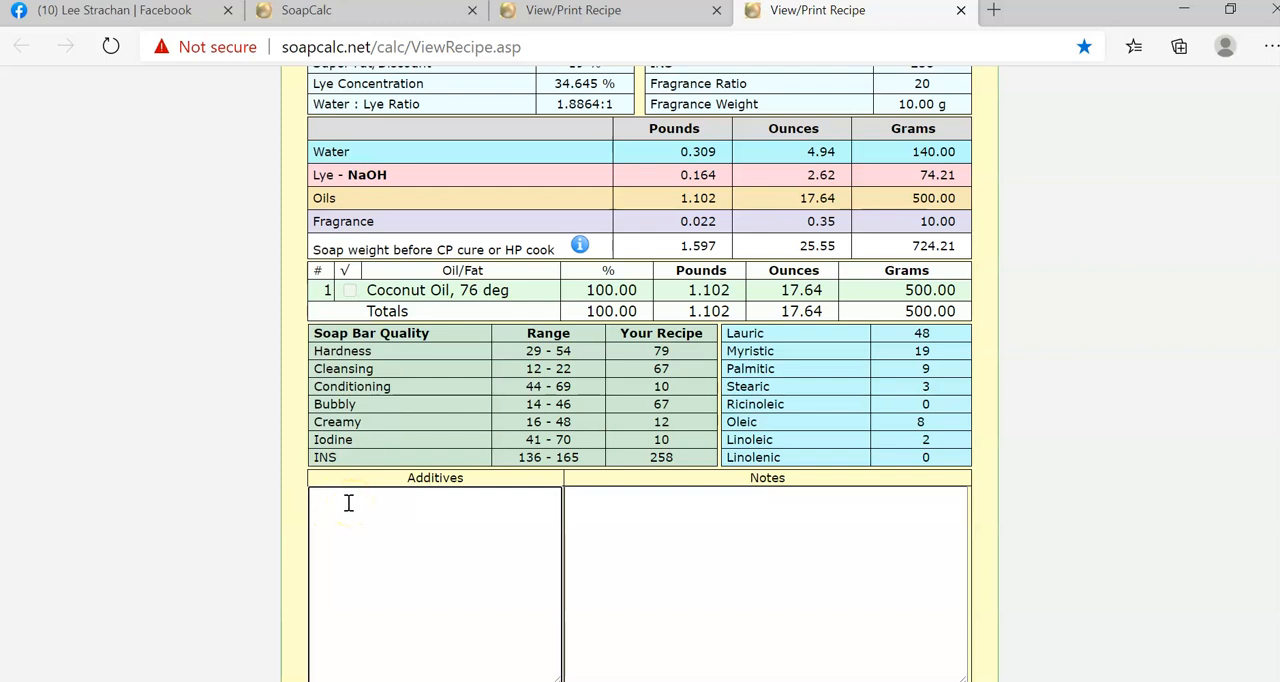